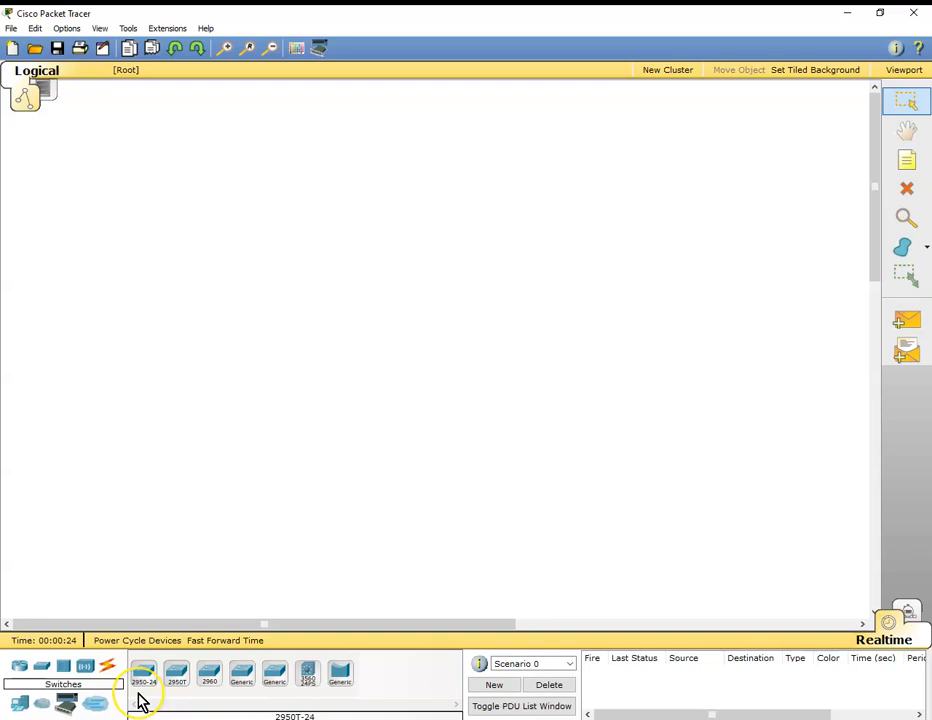
Place a 2950-24 switch in the middle of the workspace with two generic Server-PT devices above it, one on each side.
left_click(145, 675)
left_click(417, 300)
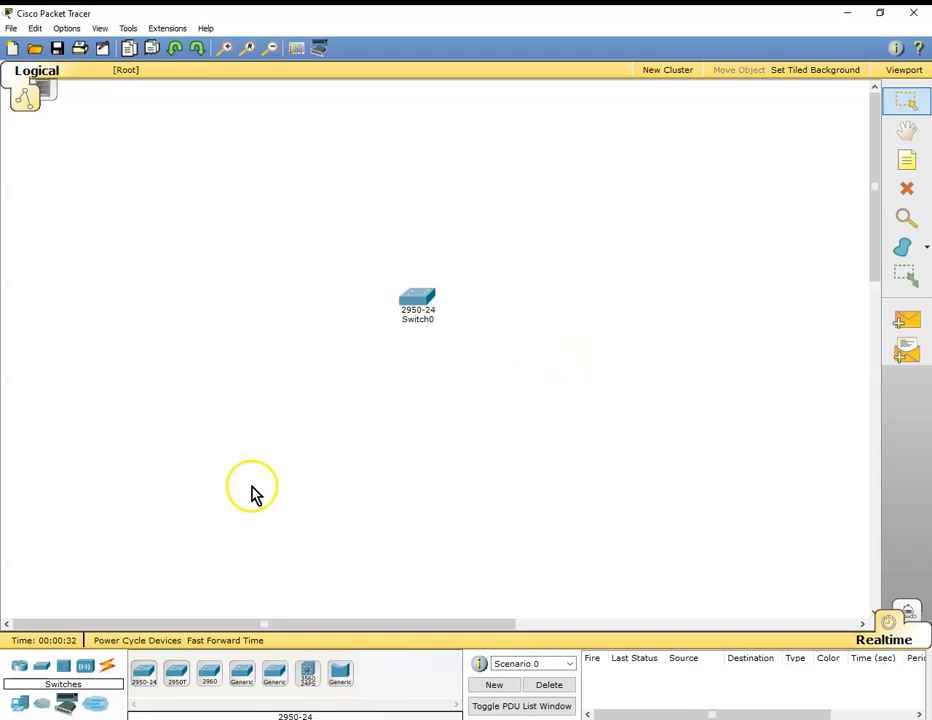
left_click(16, 708)
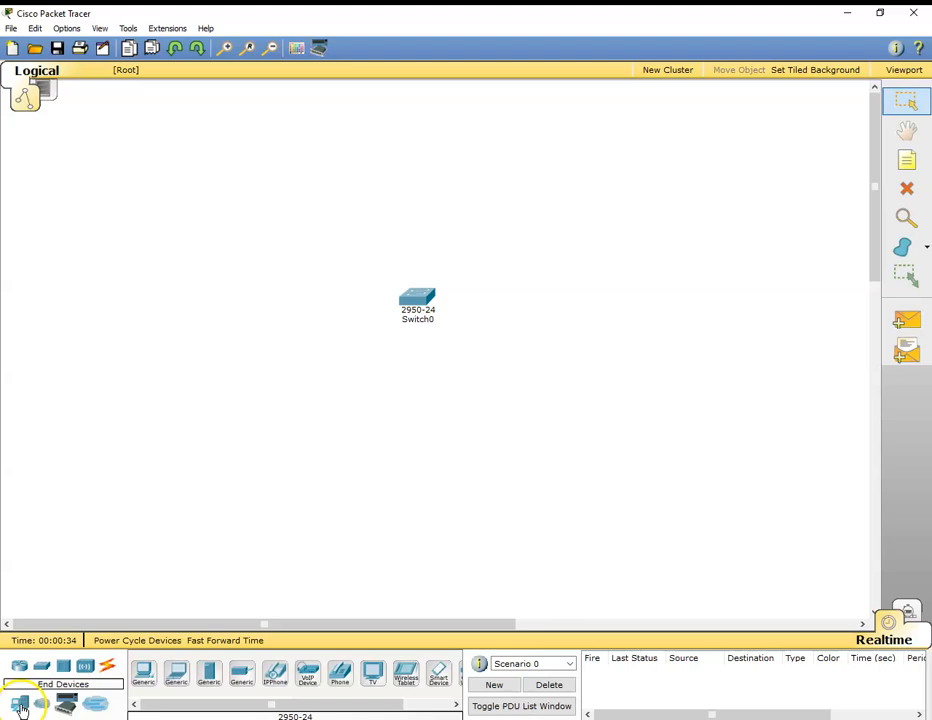
left_click(209, 673)
left_click(327, 198)
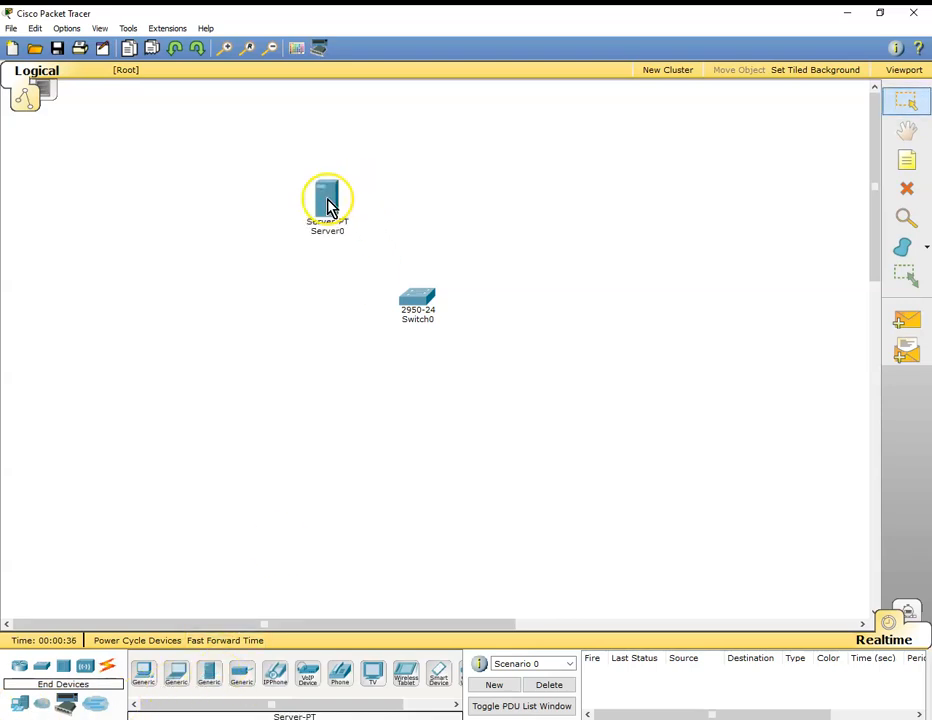
left_click(503, 195)
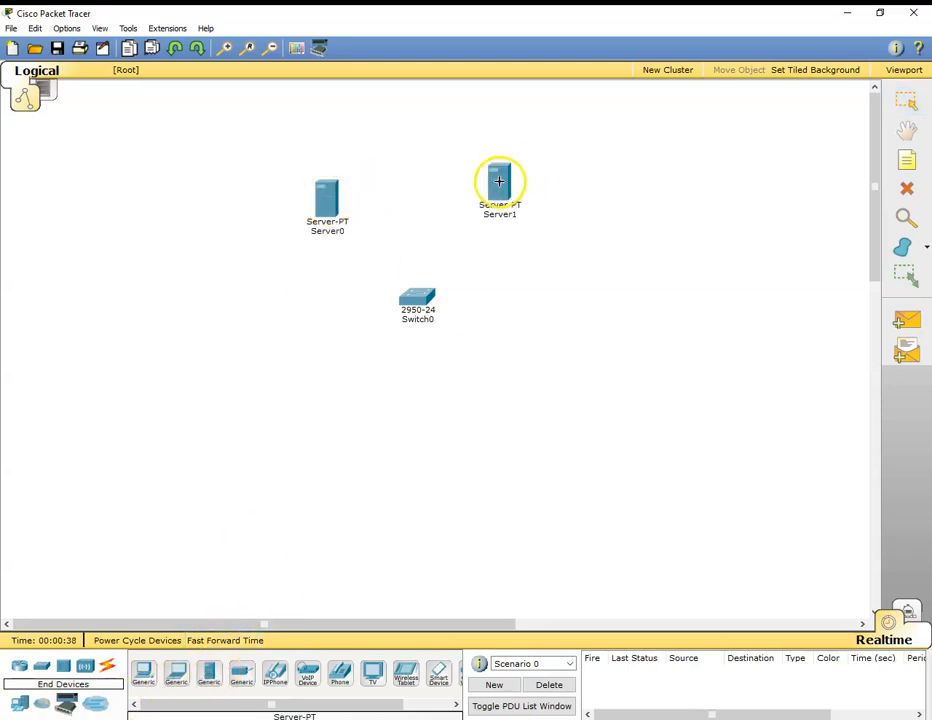
left_click_drag(416, 298, 412, 292)
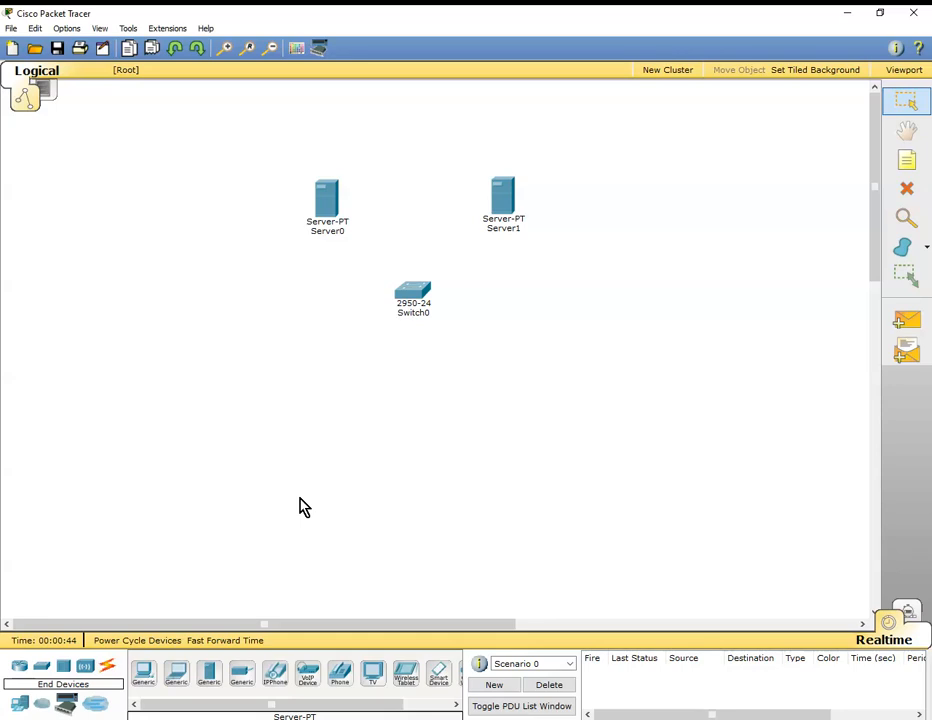
Add two generic PC-PT computers below the switch, one on each side, mirroring the servers.
left_click(143, 672)
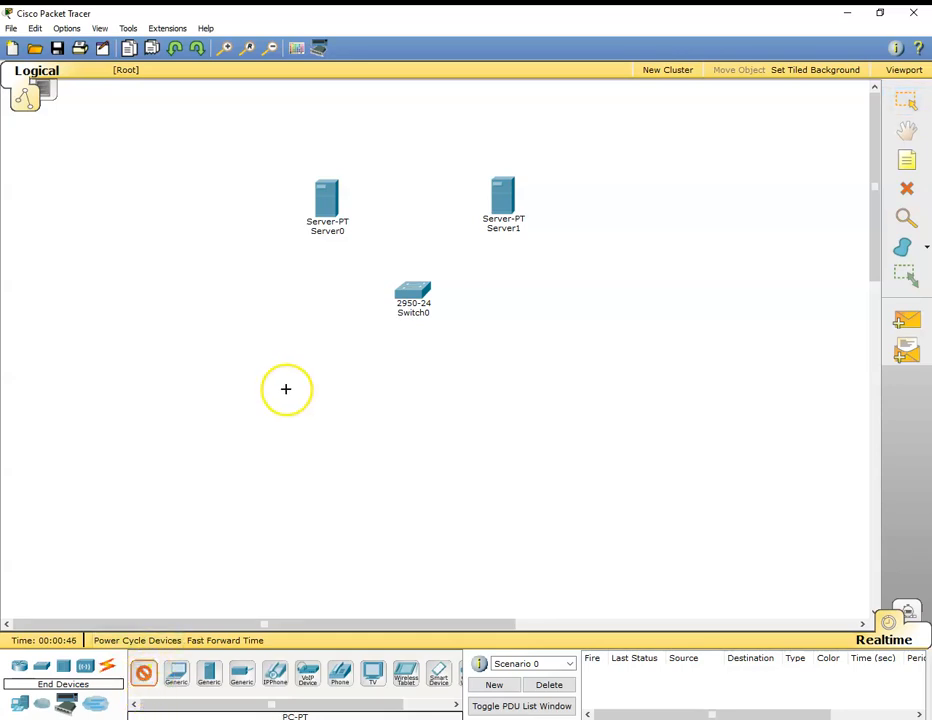
left_click(330, 382)
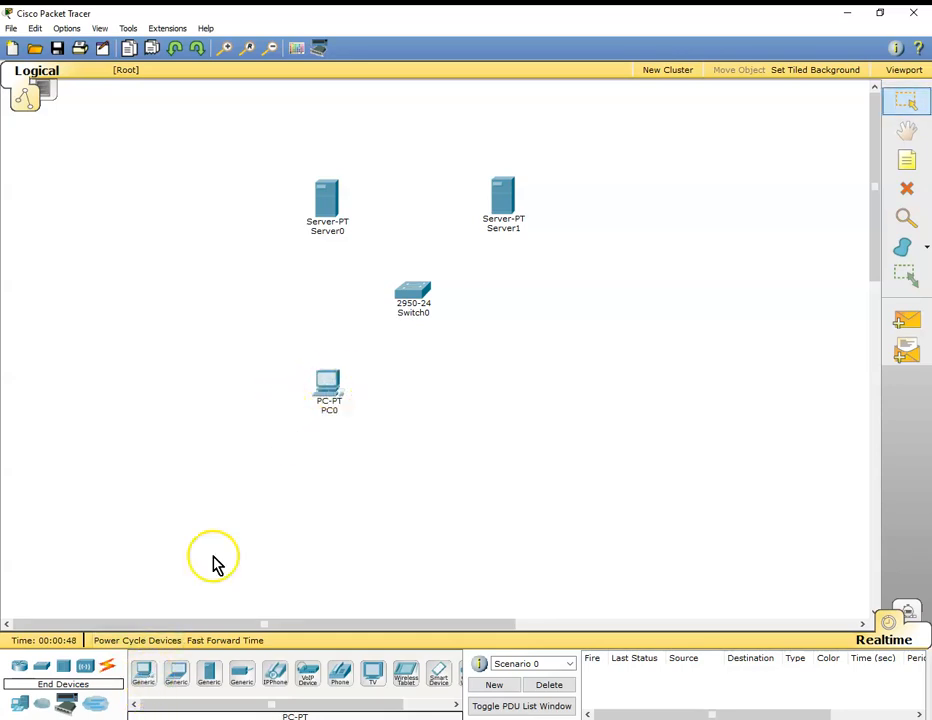
left_click(143, 675)
left_click(506, 383)
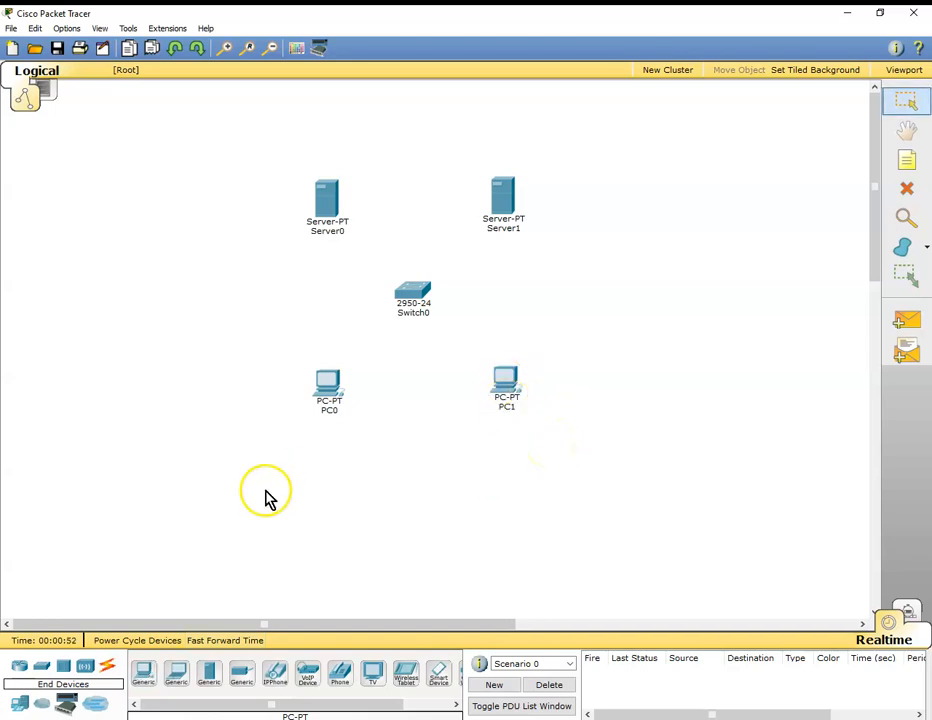
Connect Switch0 to Server0 and Server1 using the automatically chosen connection type.
left_click(108, 668)
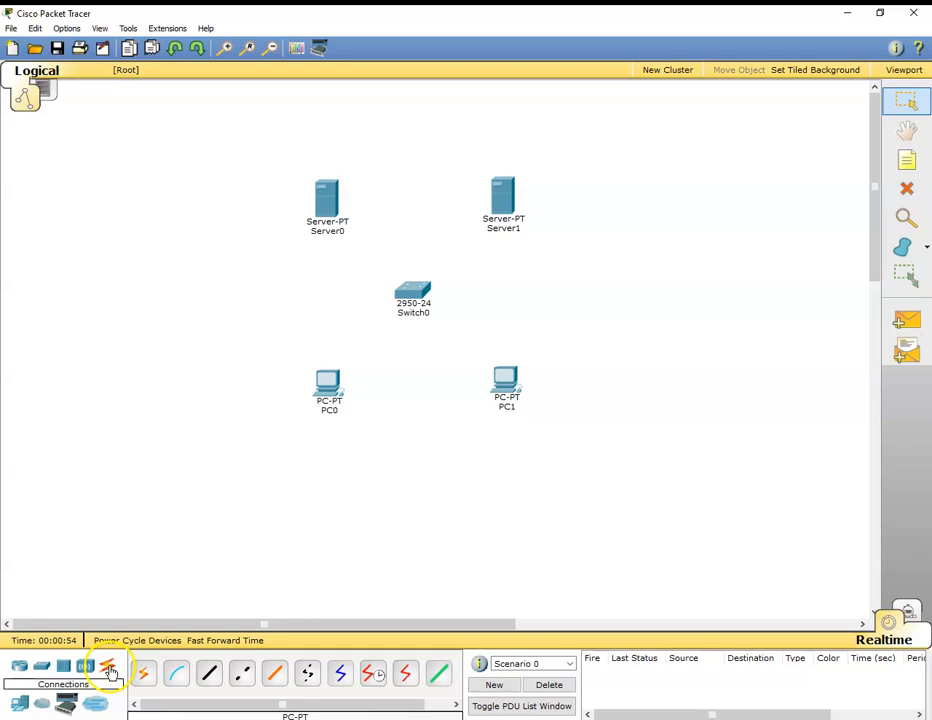
left_click(142, 675)
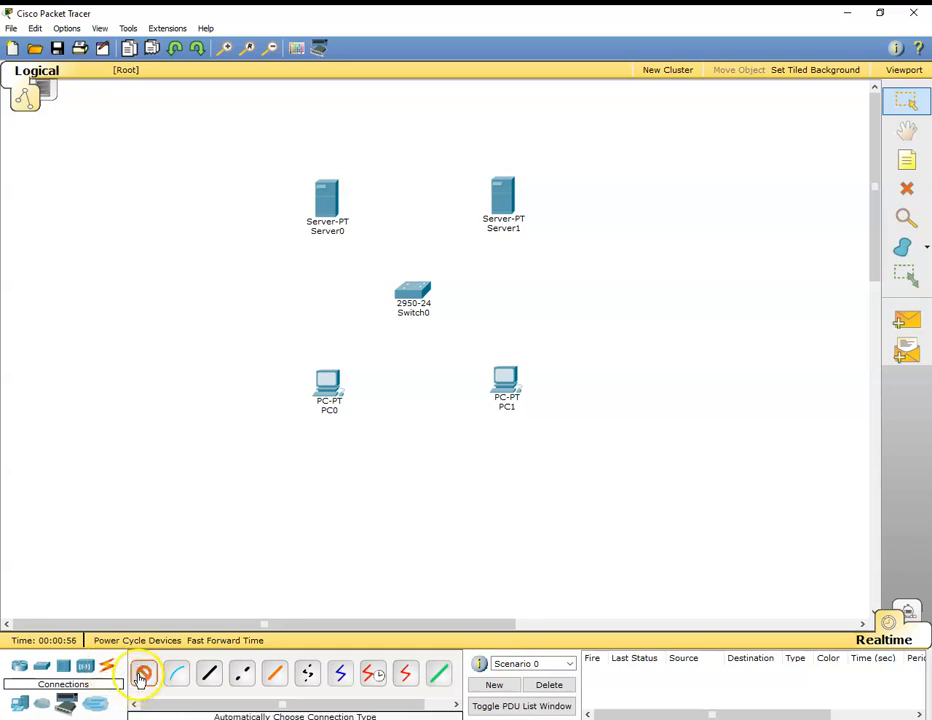
left_click(418, 292)
left_click(327, 196)
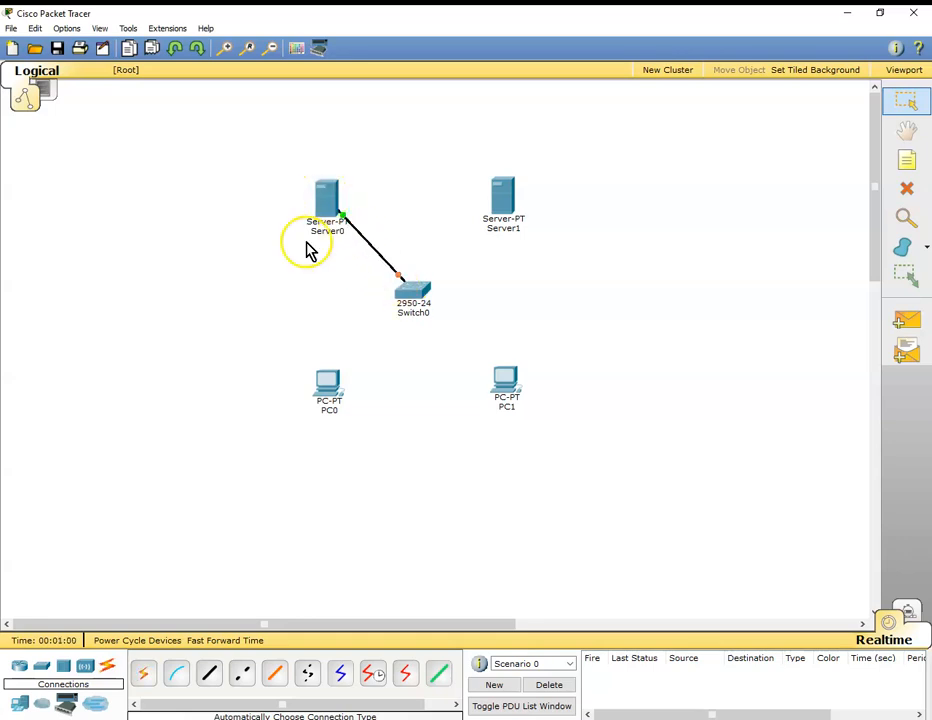
left_click(142, 673)
left_click(409, 291)
left_click(501, 200)
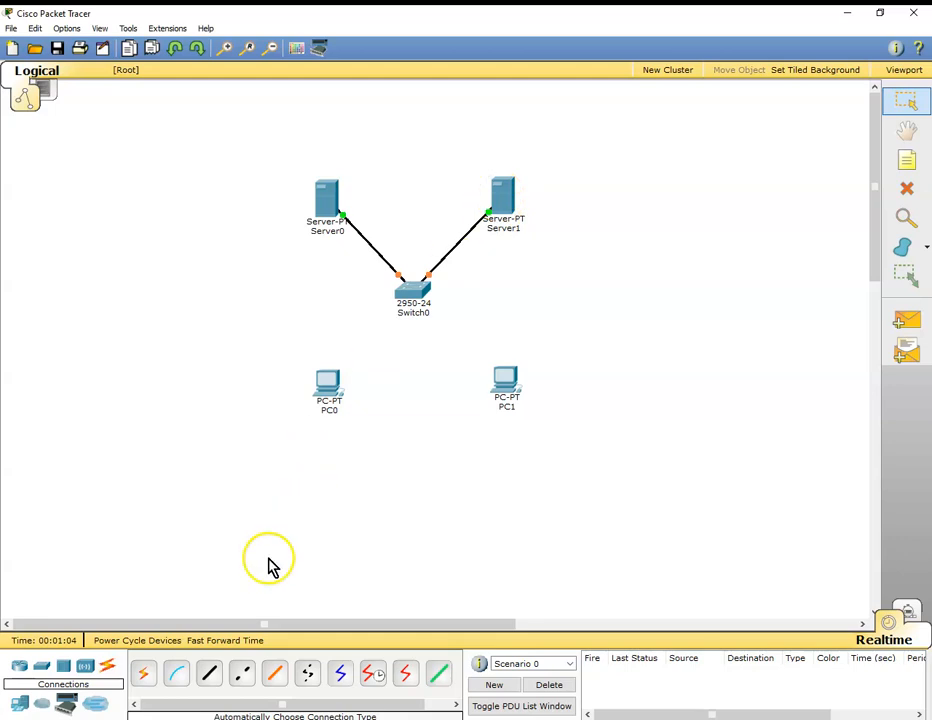
Connect Switch0 to PC0 and PC1 using the automatically chosen connection type.
left_click(145, 676)
left_click(413, 293)
left_click(329, 380)
left_click(142, 675)
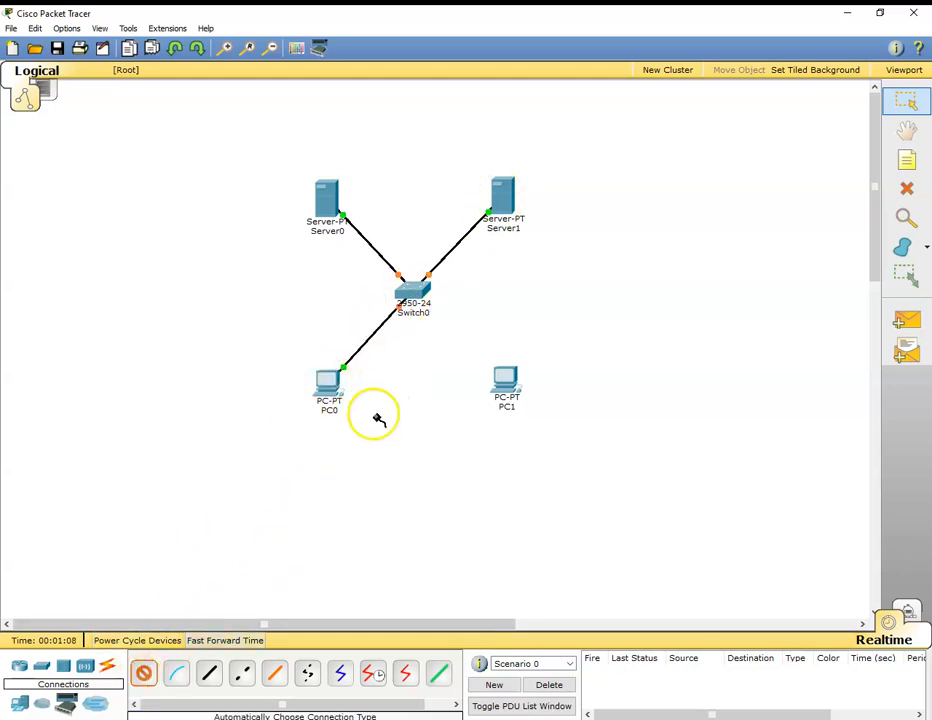
left_click(411, 291)
left_click(505, 380)
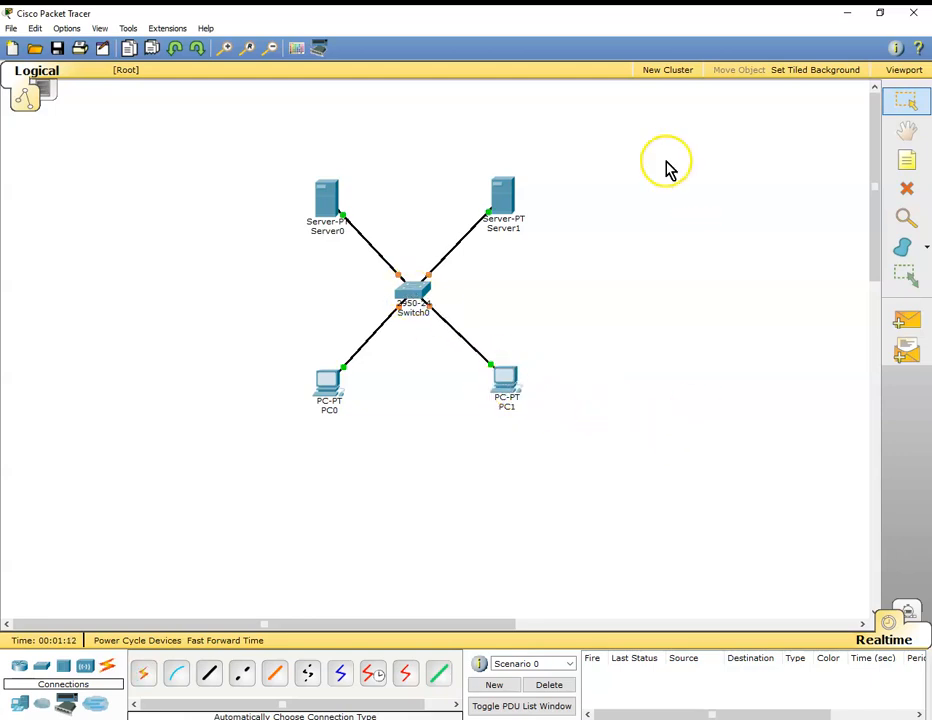
Change the display name of Server0 to DNS SERVER and close its configuration window.
left_click(331, 202)
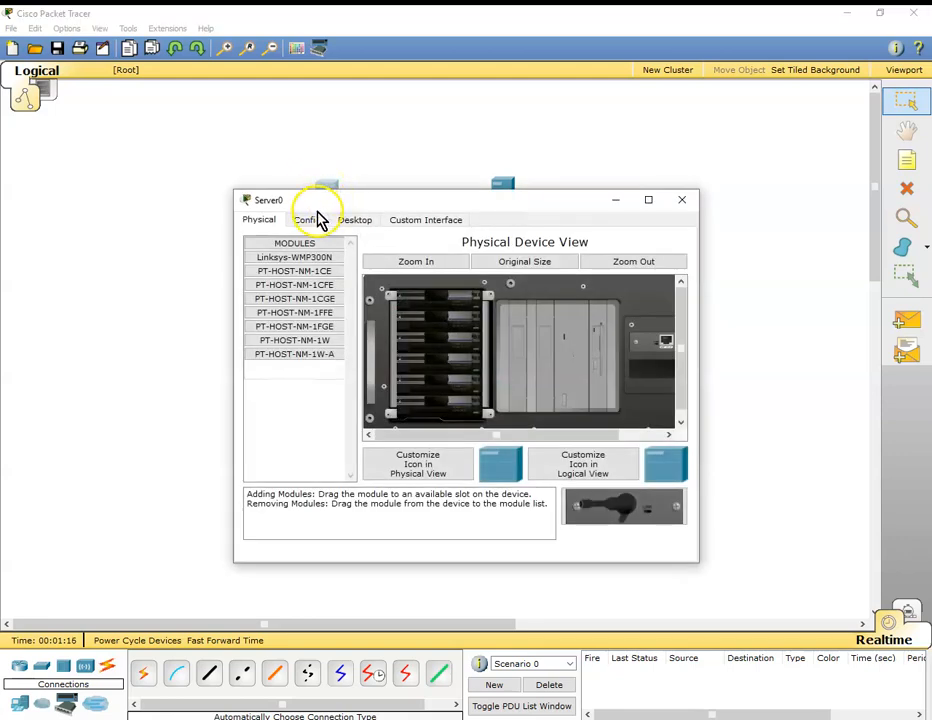
left_click(307, 221)
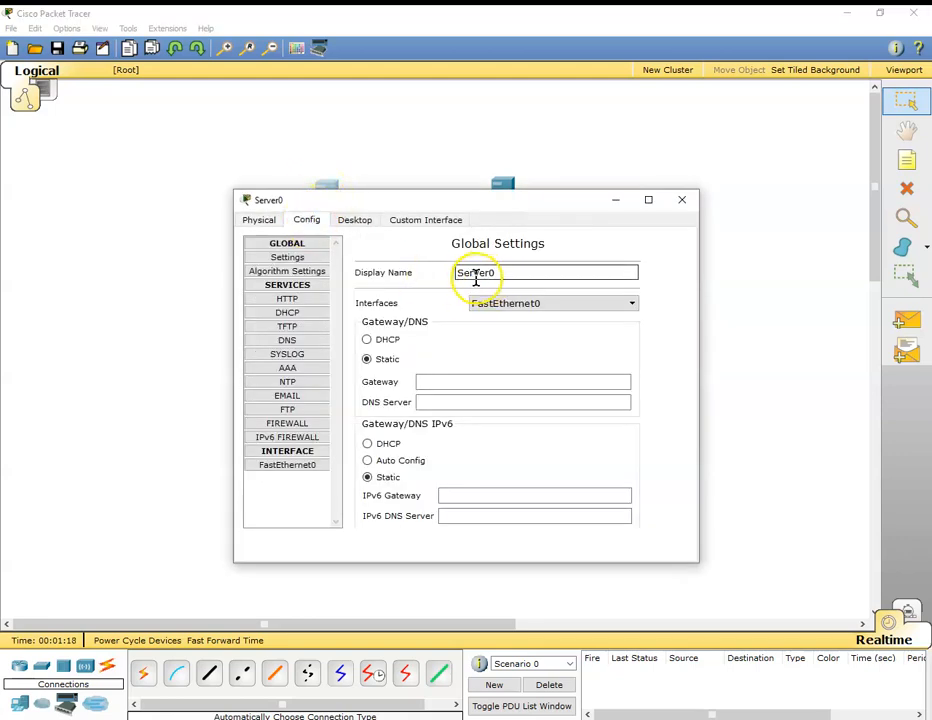
left_click_drag(500, 273, 417, 279)
key("BackSpace")
type("DNS SERVER")
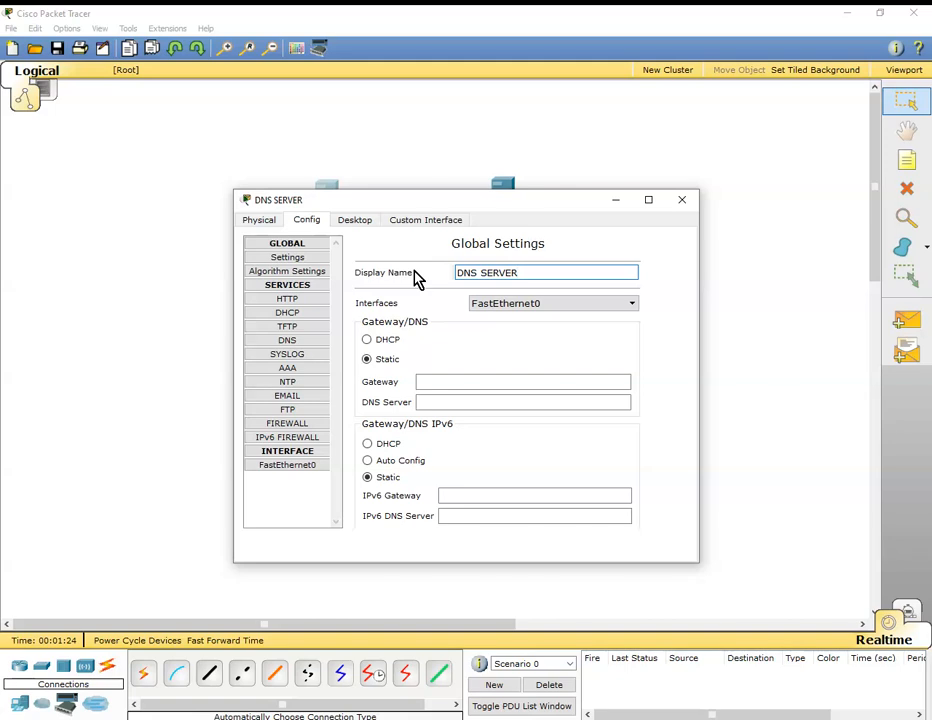
left_click(683, 201)
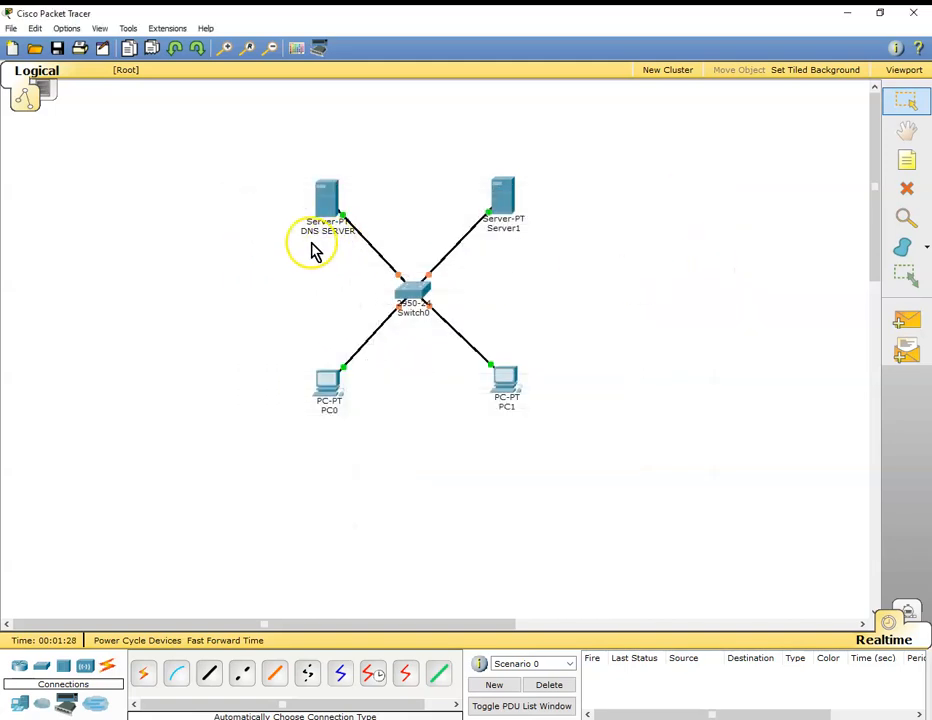
Change the display name of Server1 to MAIL SERVER and close its configuration window.
left_click(509, 204)
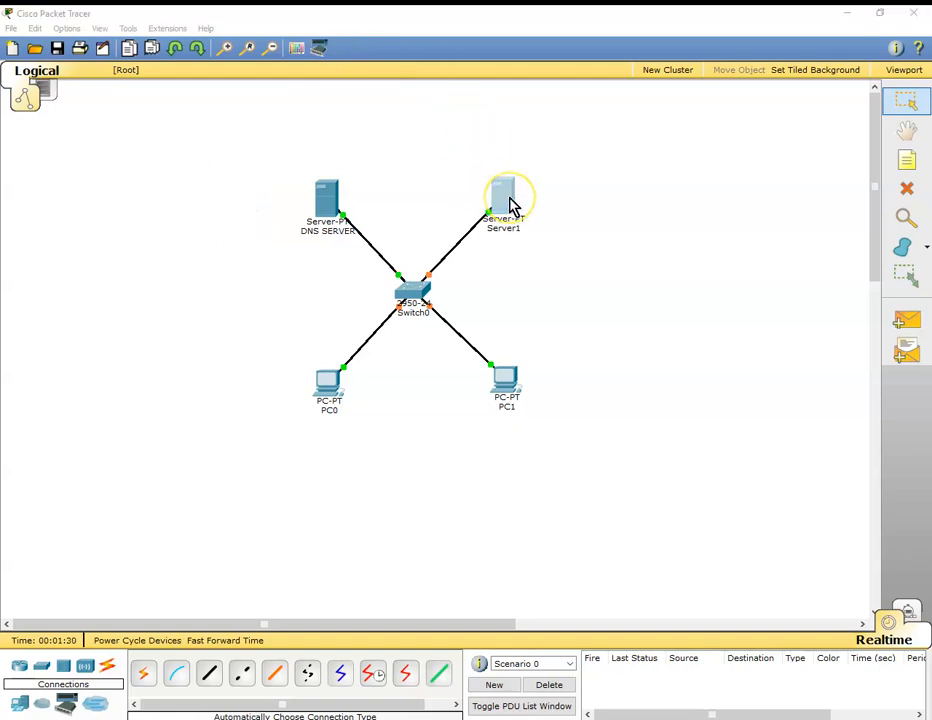
left_click(310, 224)
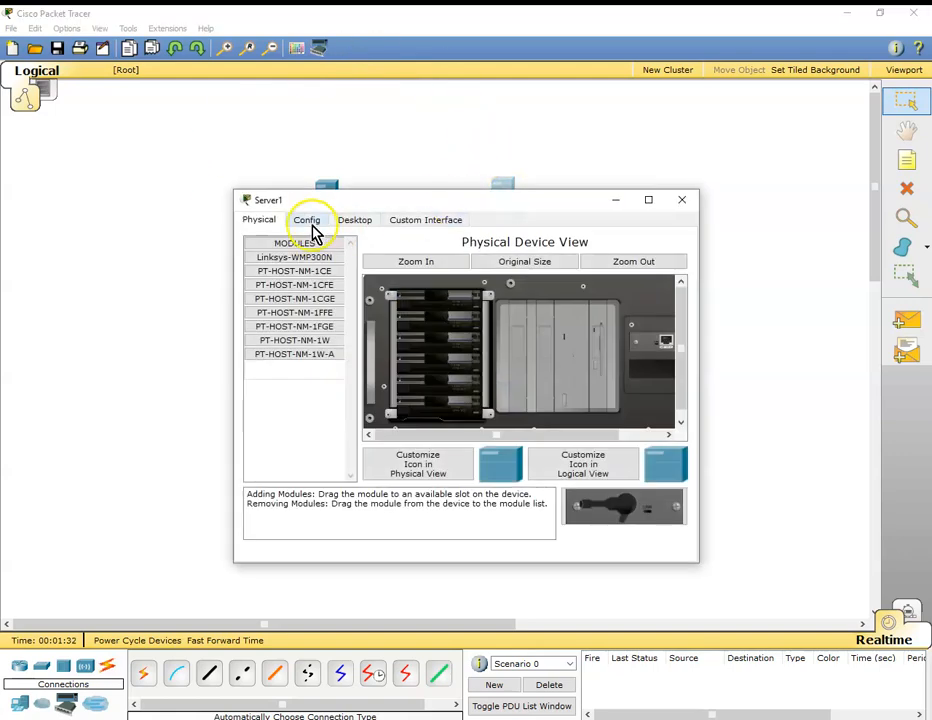
left_click_drag(505, 272, 397, 279)
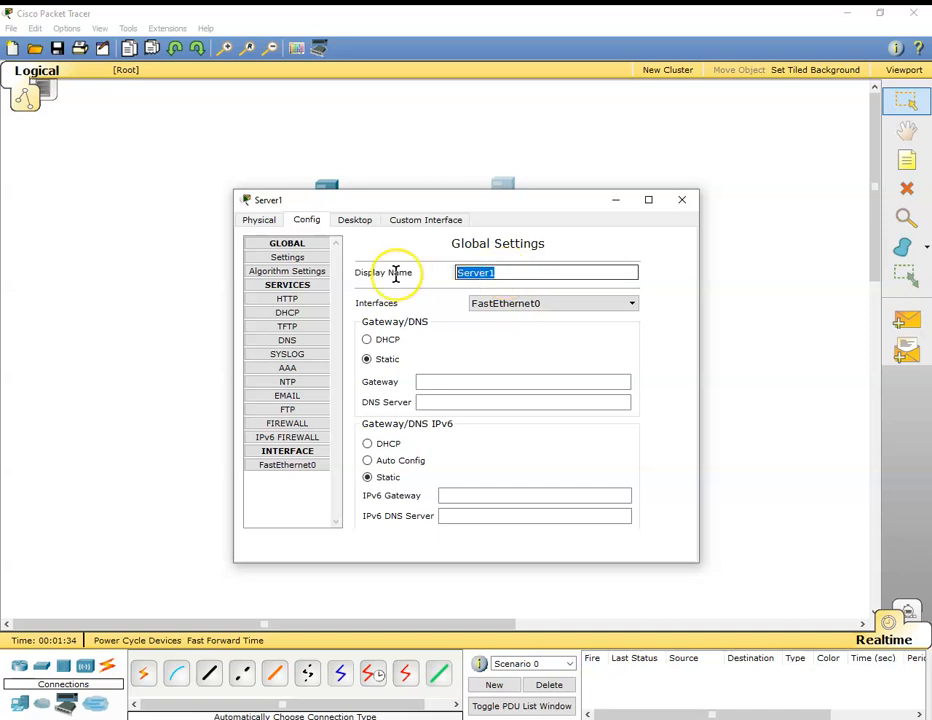
key("BackSpace")
type("MAIL SERVER")
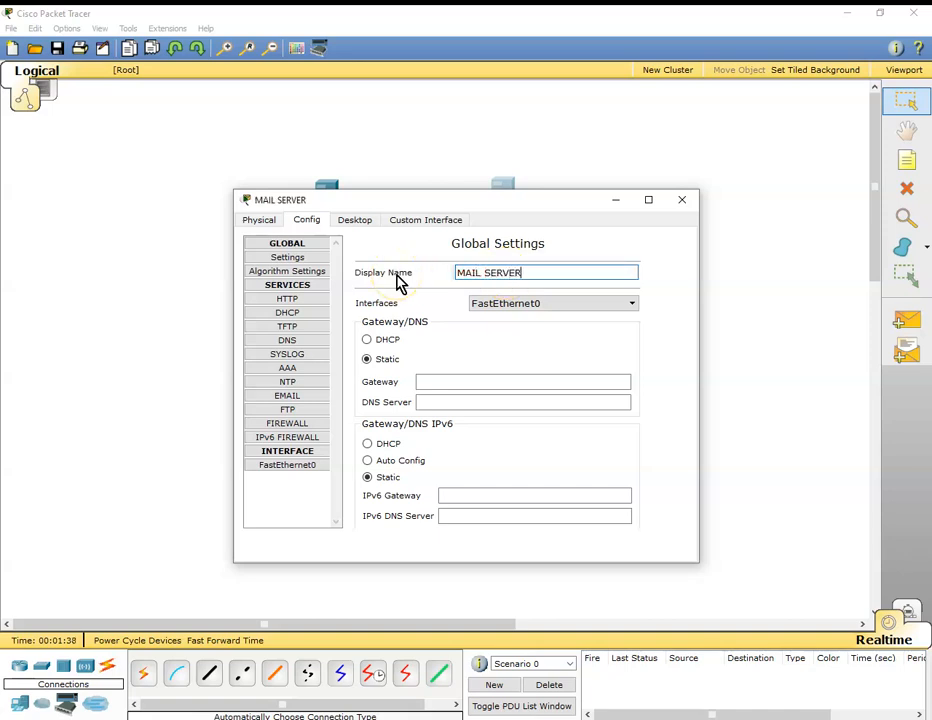
left_click(683, 204)
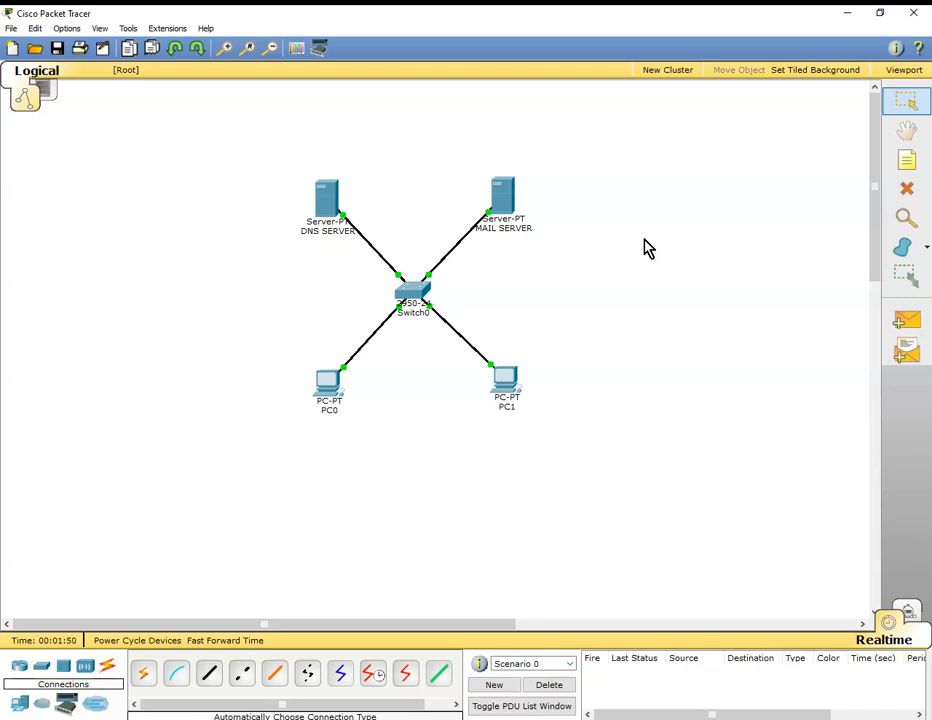
Give DNS SERVER the static IP address 192.168.1.2 with subnet mask 255.255.255.0.
left_click(322, 203)
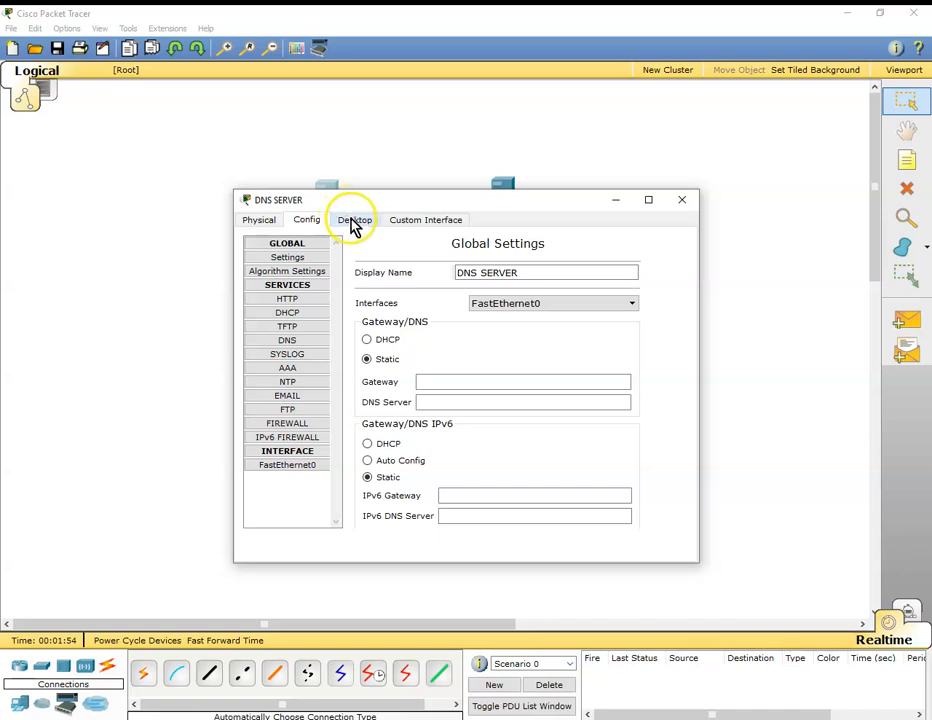
left_click(353, 221)
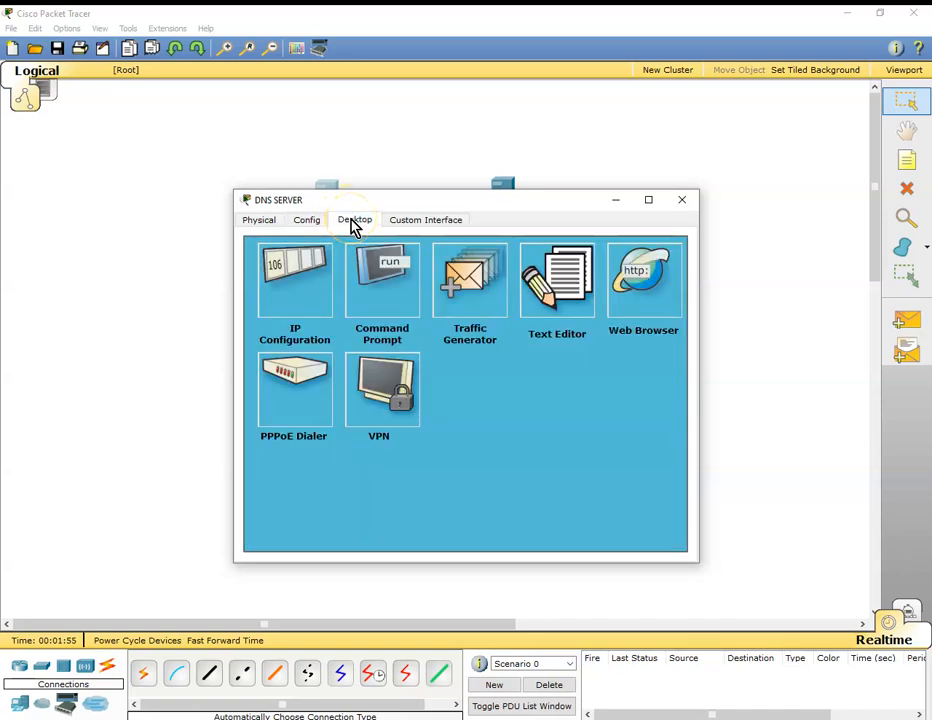
left_click(288, 284)
left_click(384, 352)
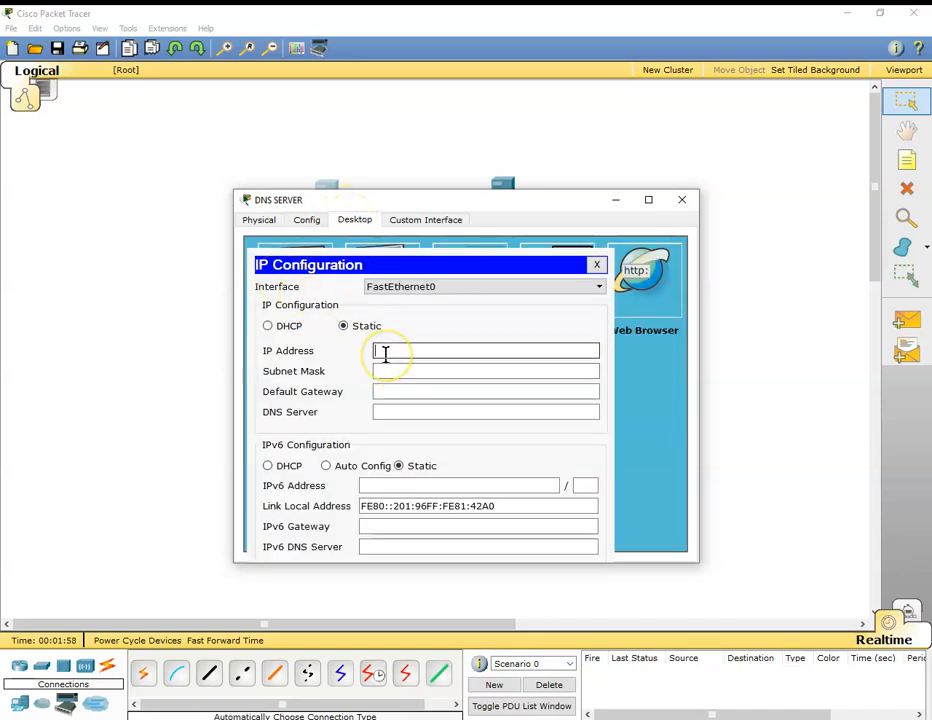
type("192.168")
left_click(465, 378)
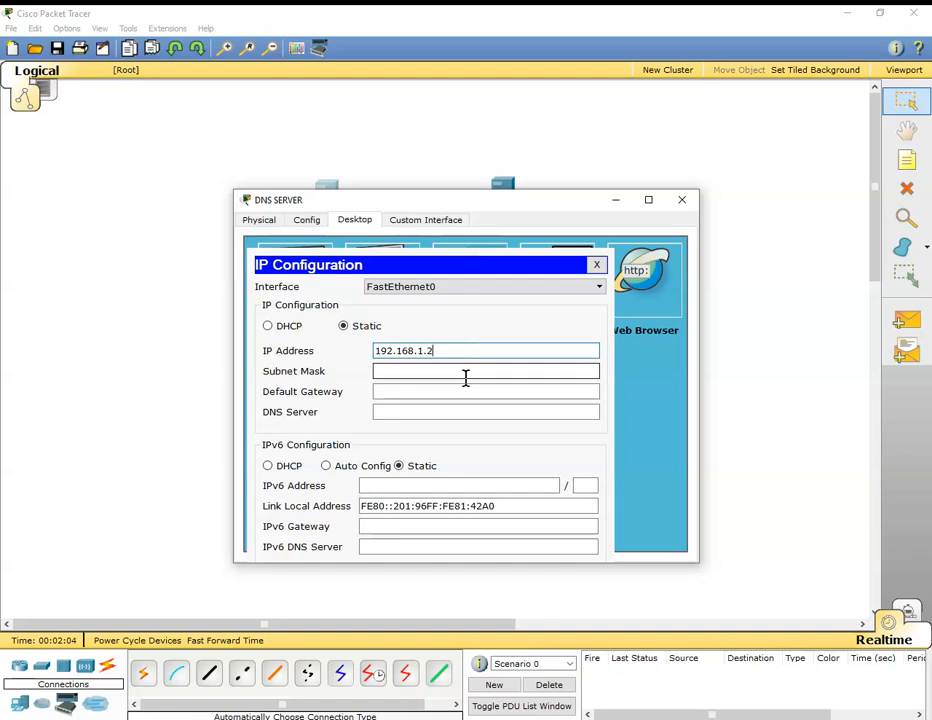
left_click(465, 378)
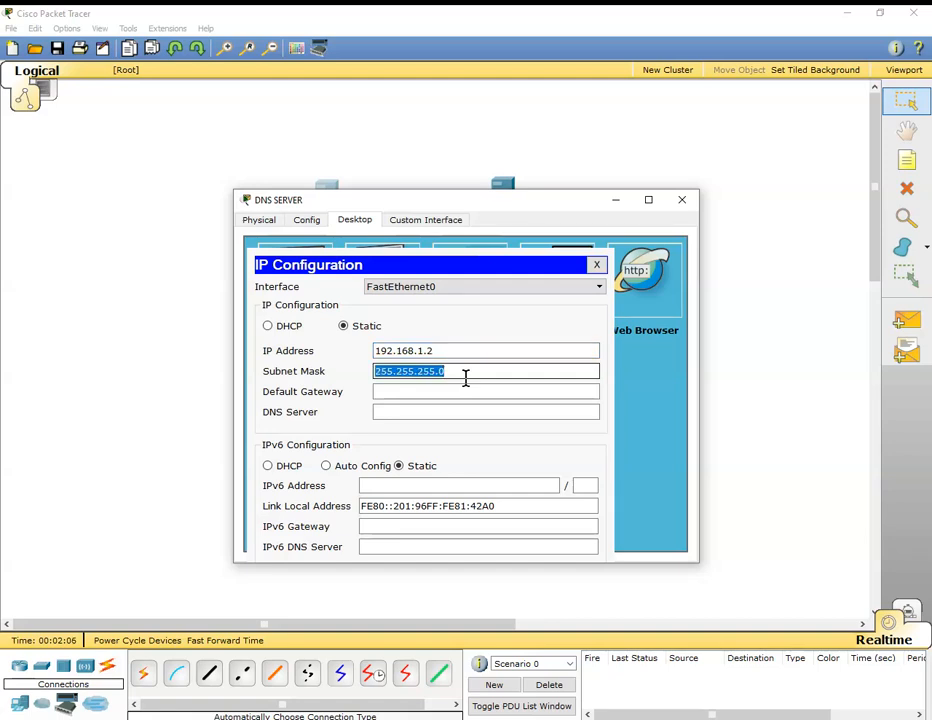
Set both the default gateway and the DNS server address of DNS SERVER to 192.168.1.254.
key("Tab")
type("192")
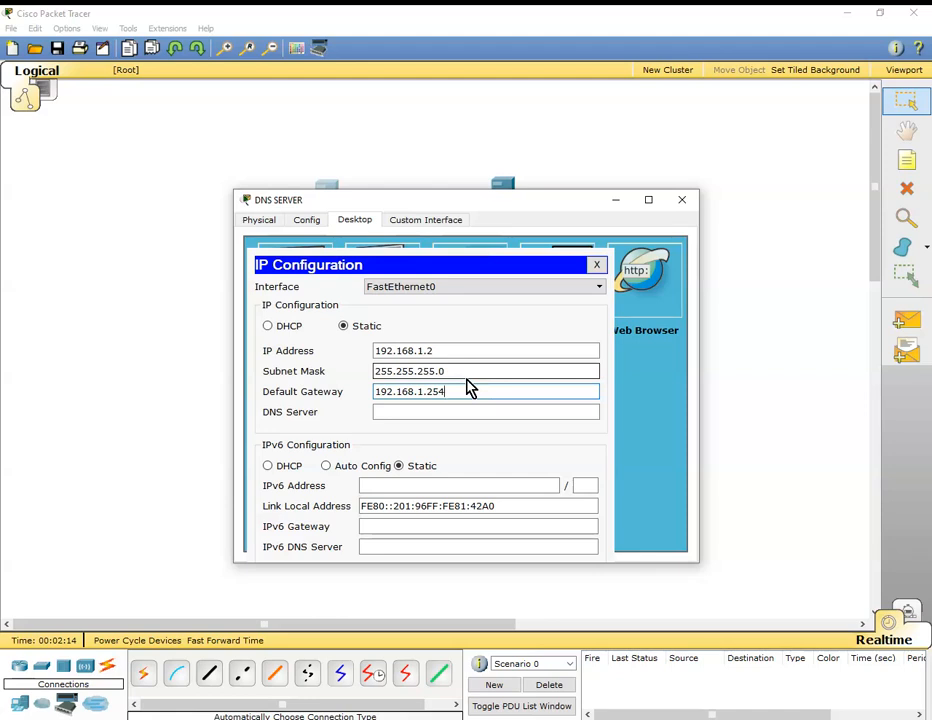
key("Tab")
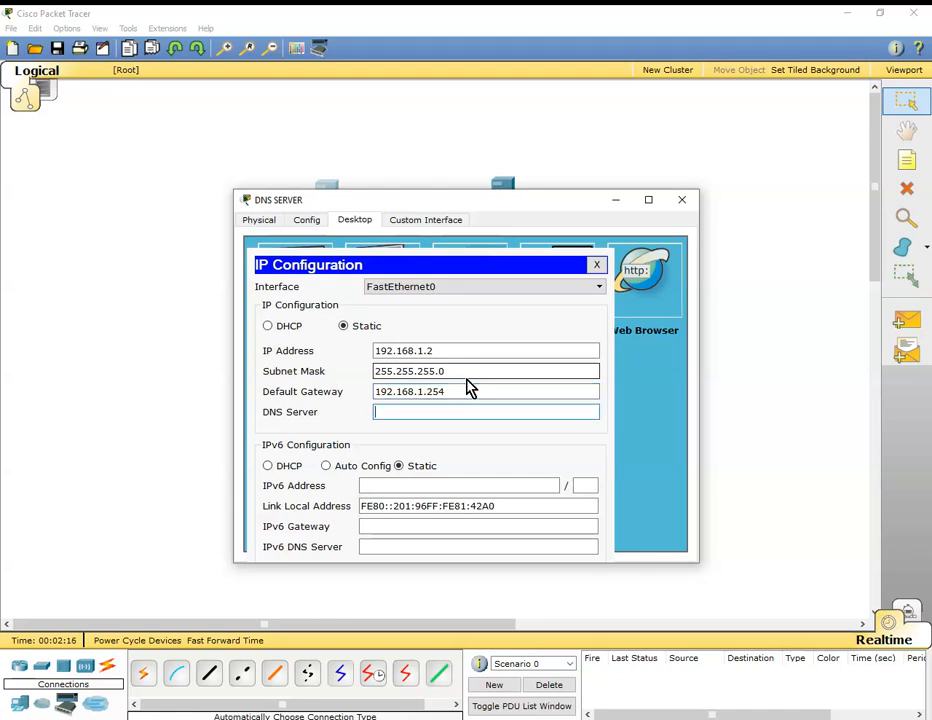
type("192.168.1.254")
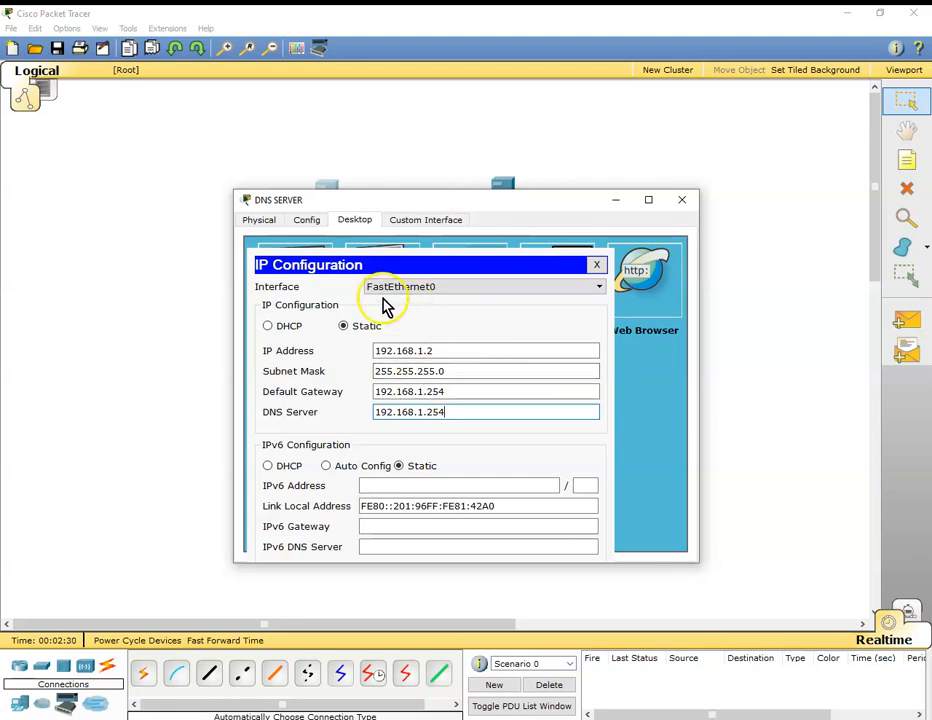
Review the DNS service settings and resource record fields of DNS SERVER, and close its window.
left_click(308, 222)
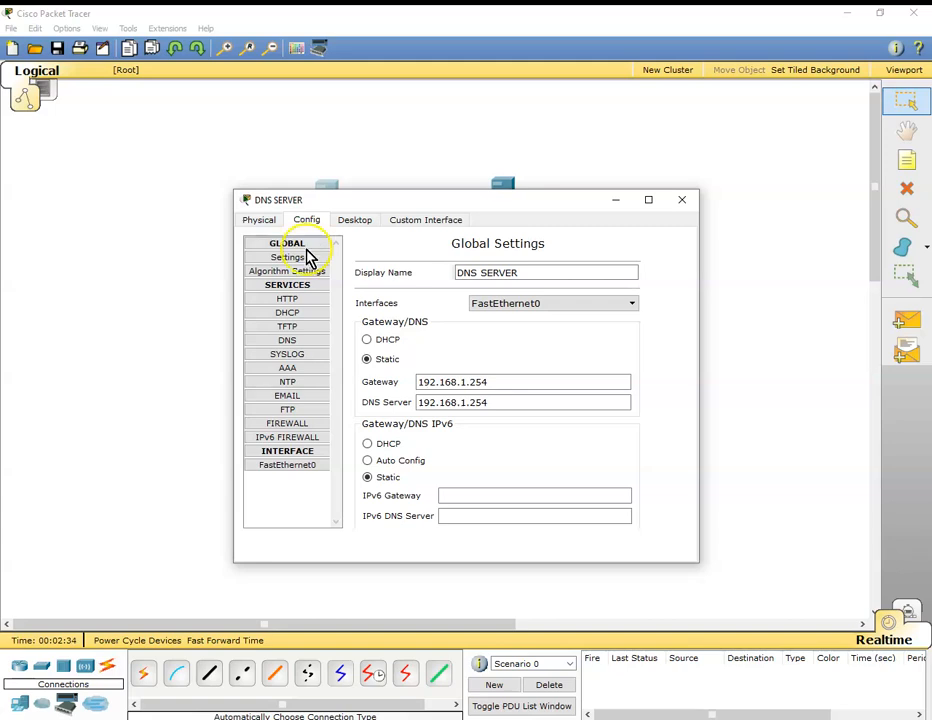
left_click(290, 341)
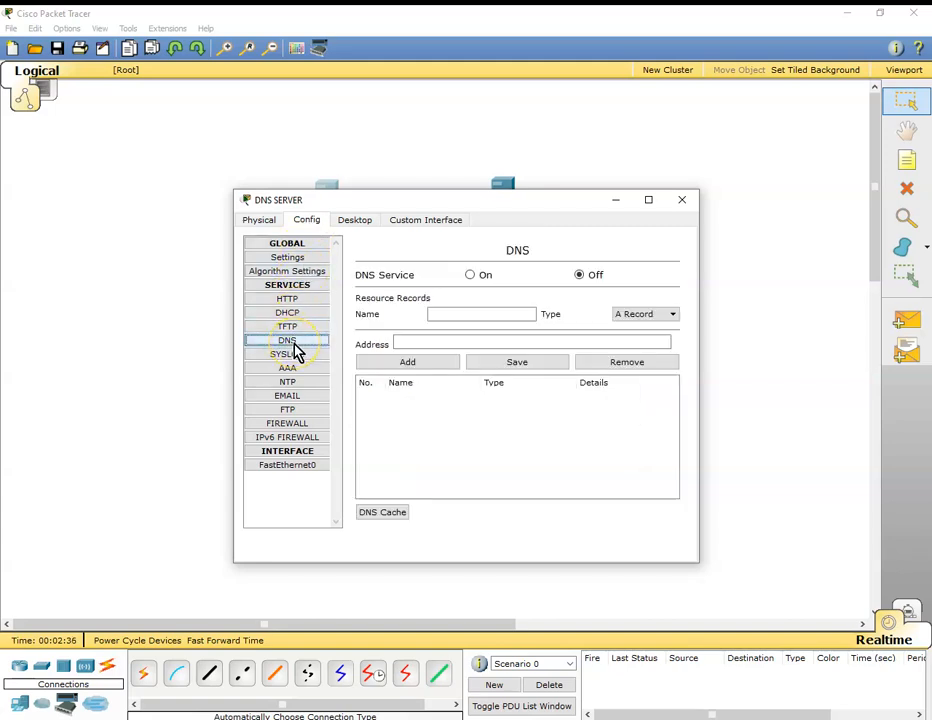
left_click(479, 315)
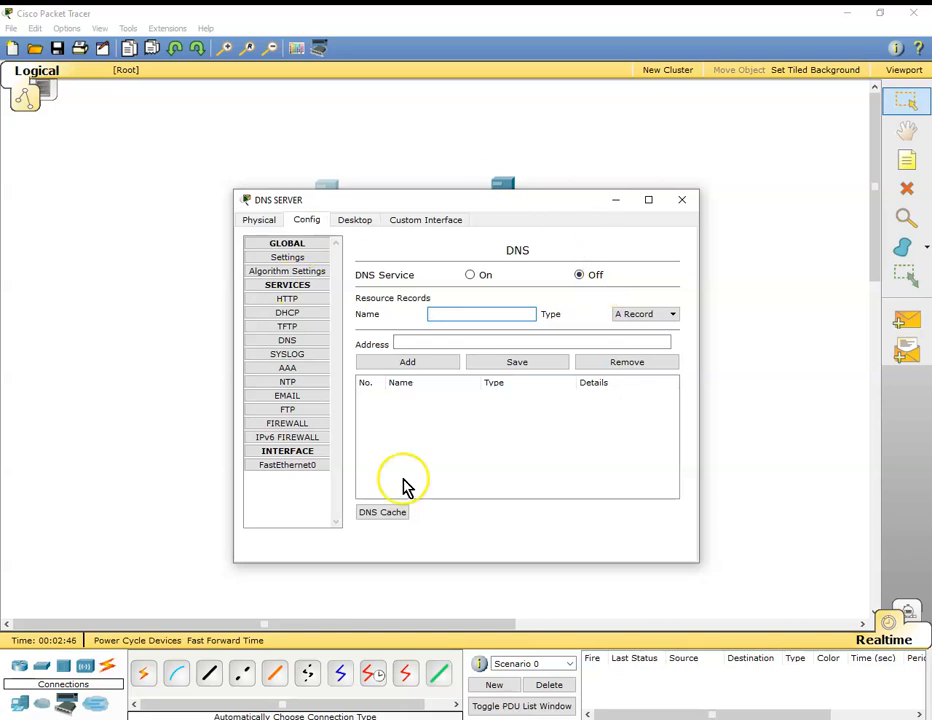
left_click(681, 205)
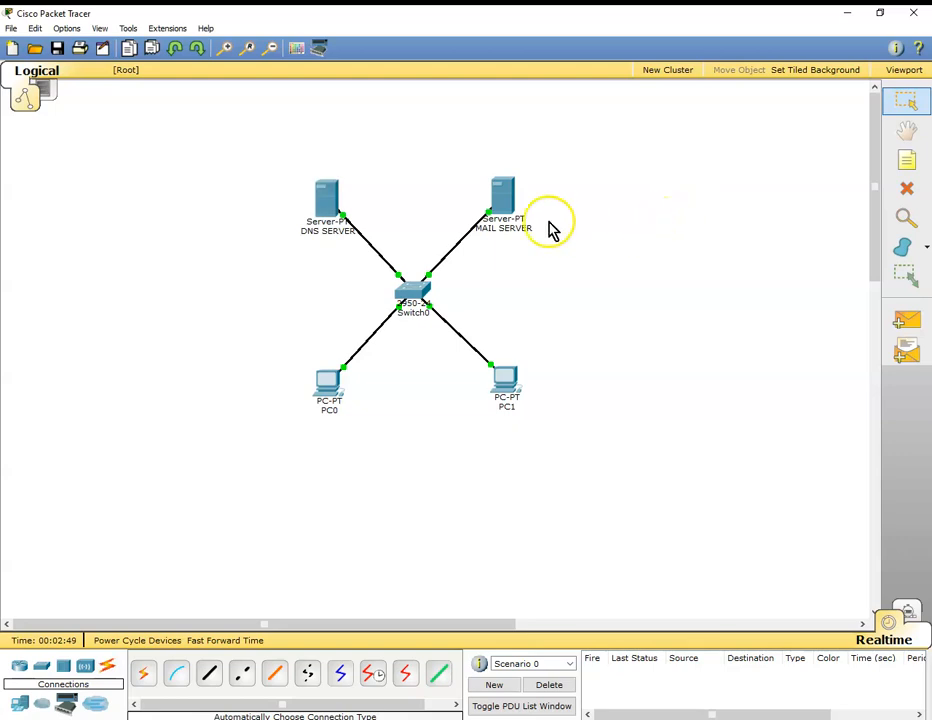
Give MAIL SERVER the static IP address 192.168.1.3 with subnet mask 255.255.255.0.
left_click(502, 199)
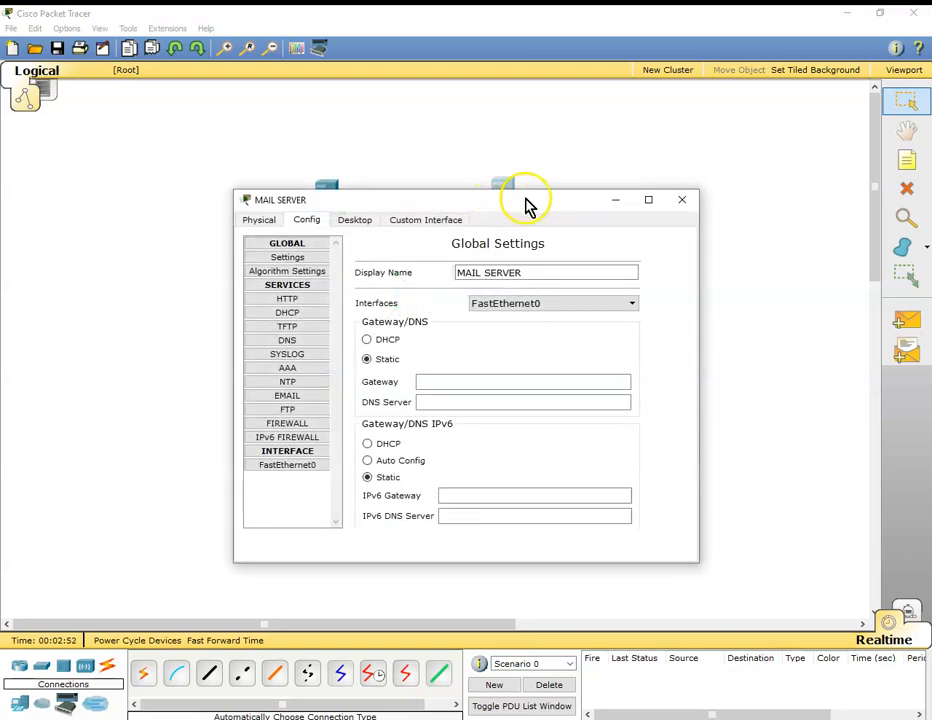
left_click(364, 228)
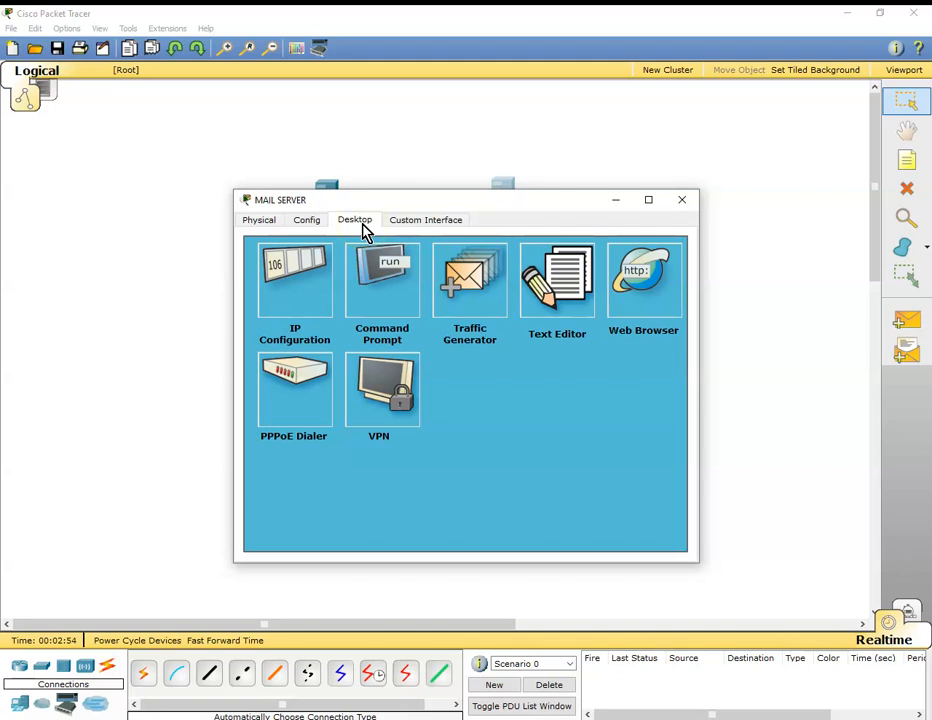
left_click(295, 303)
left_click(386, 347)
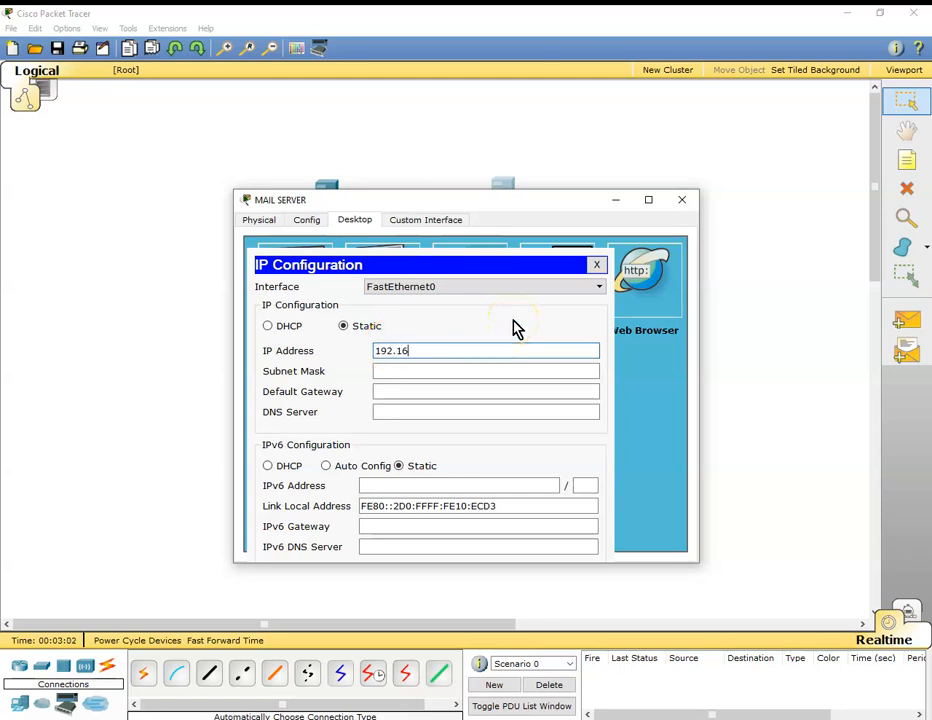
type("192.168.1.3")
key("Tab")
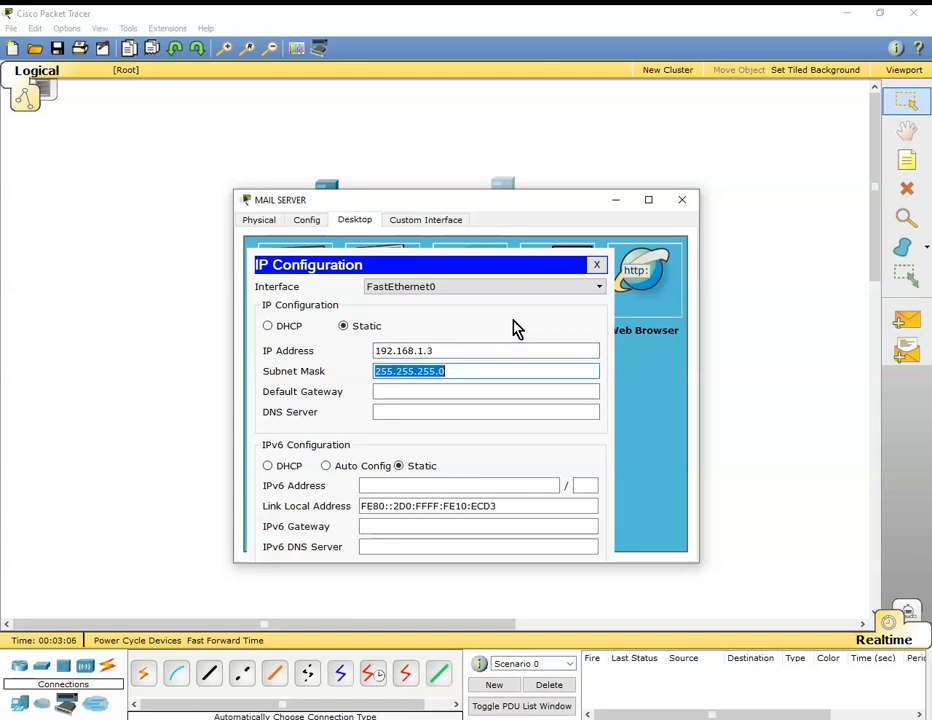
key("Tab")
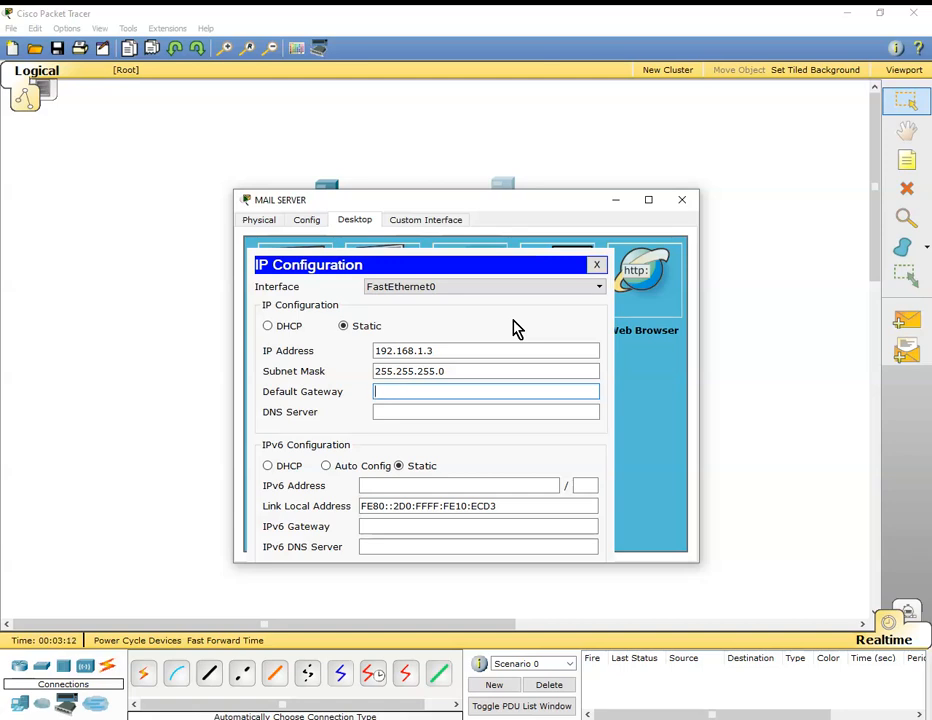
Set the default gateway of MAIL SERVER to 192.168.1.254 and its DNS server address to 192.168.1.2.
type("192.168.1.254")
key("Tab")
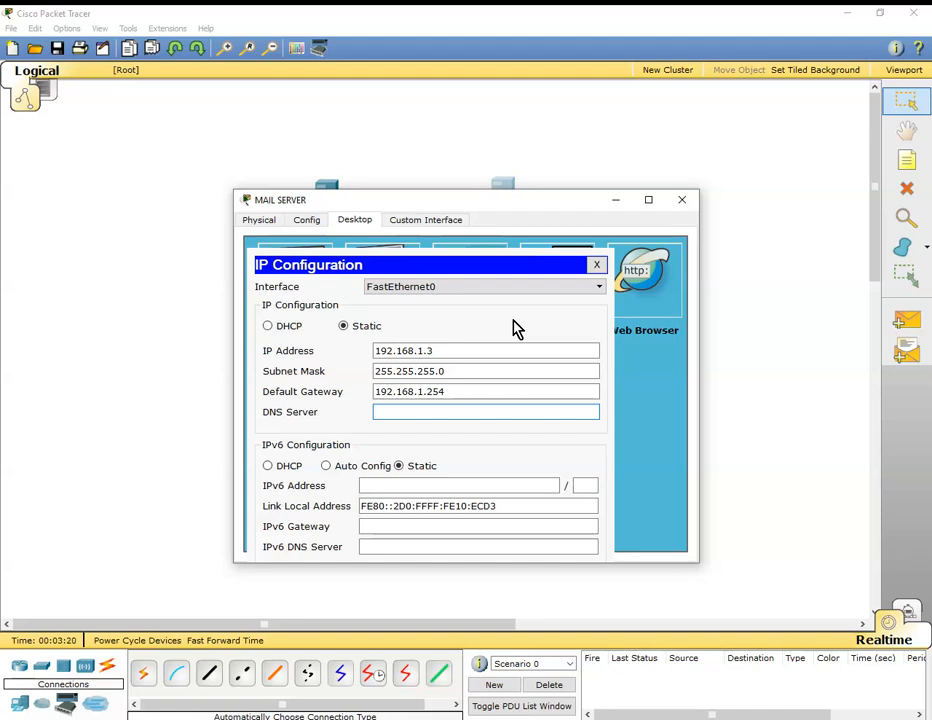
left_click_drag(505, 205, 482, 263)
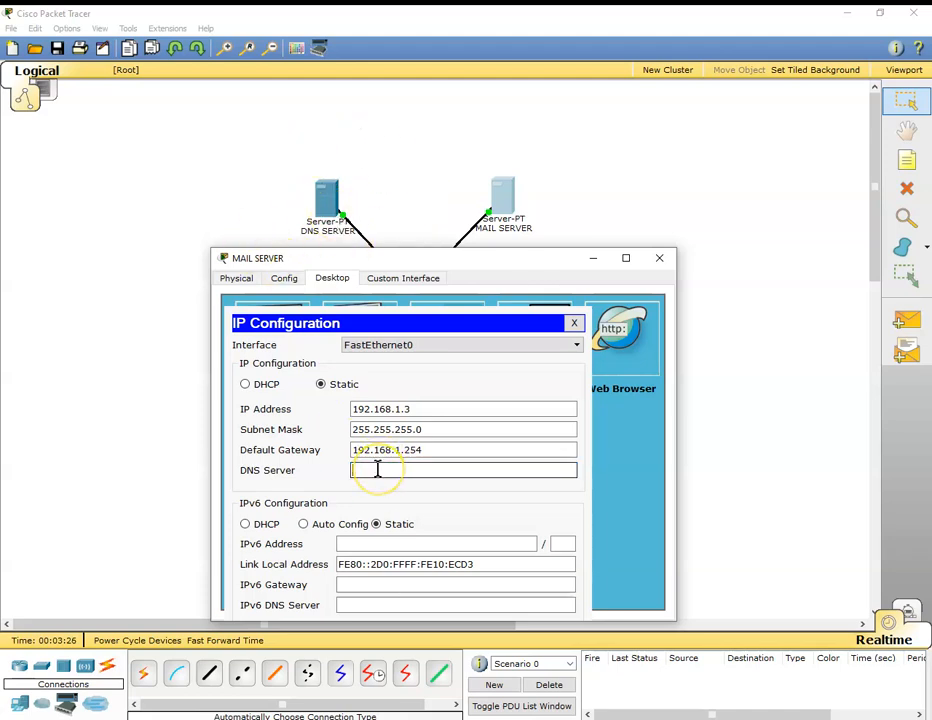
type("92")
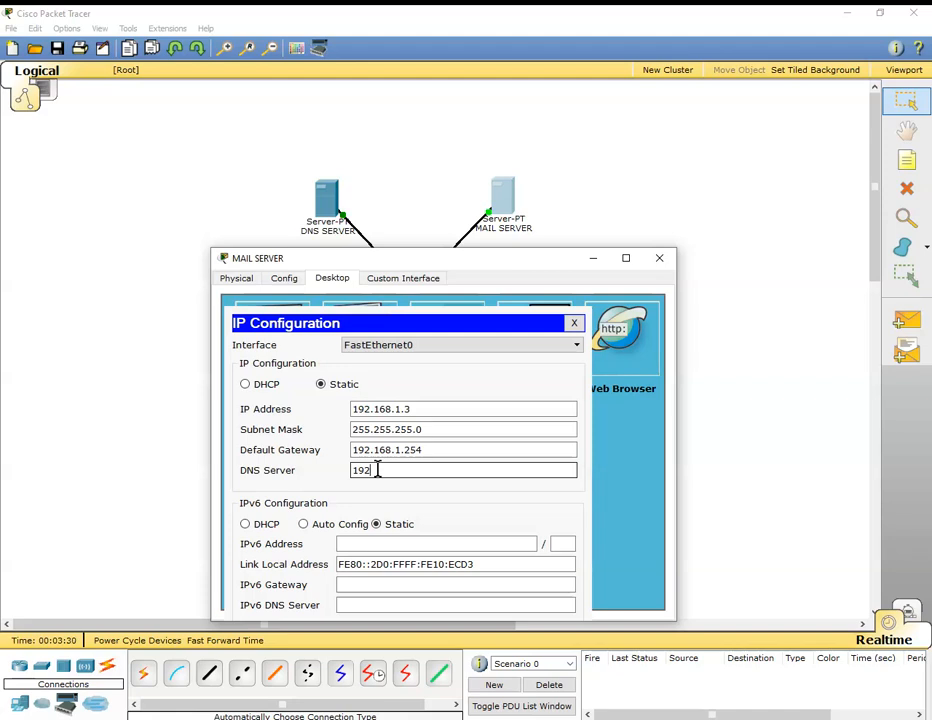
type(".168.1.2")
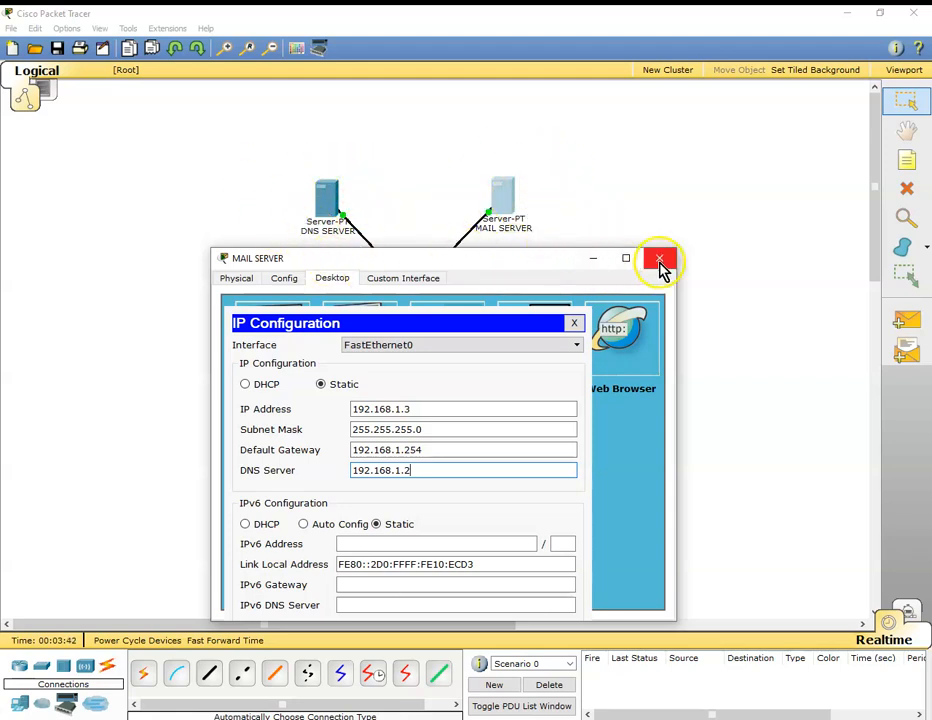
Set the domain name of the email service on MAIL SERVER to modular.com.
left_click_drag(528, 201, 513, 172)
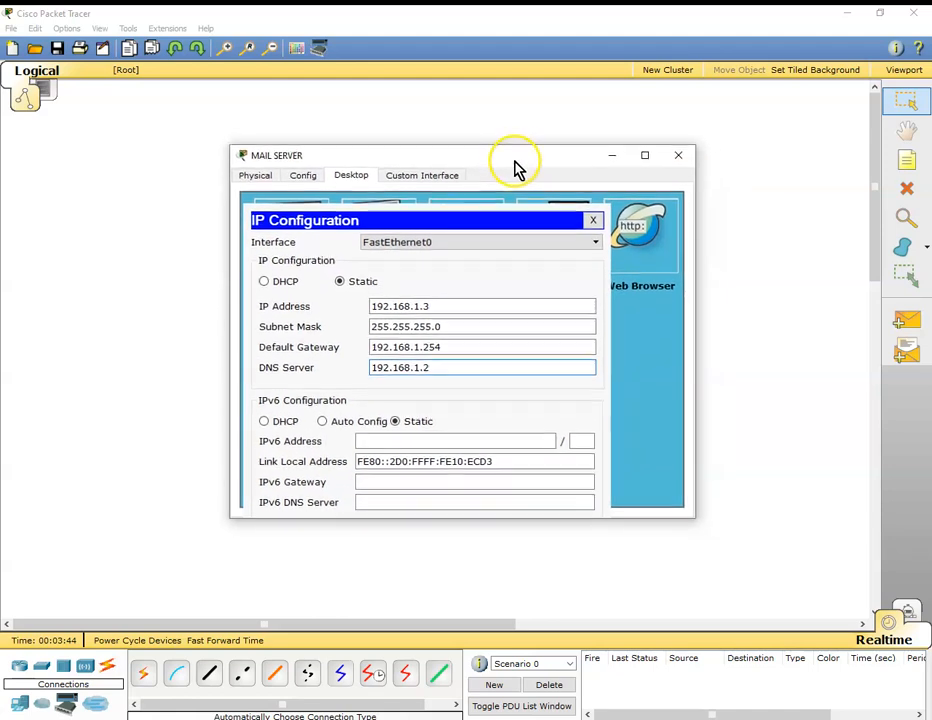
left_click(314, 178)
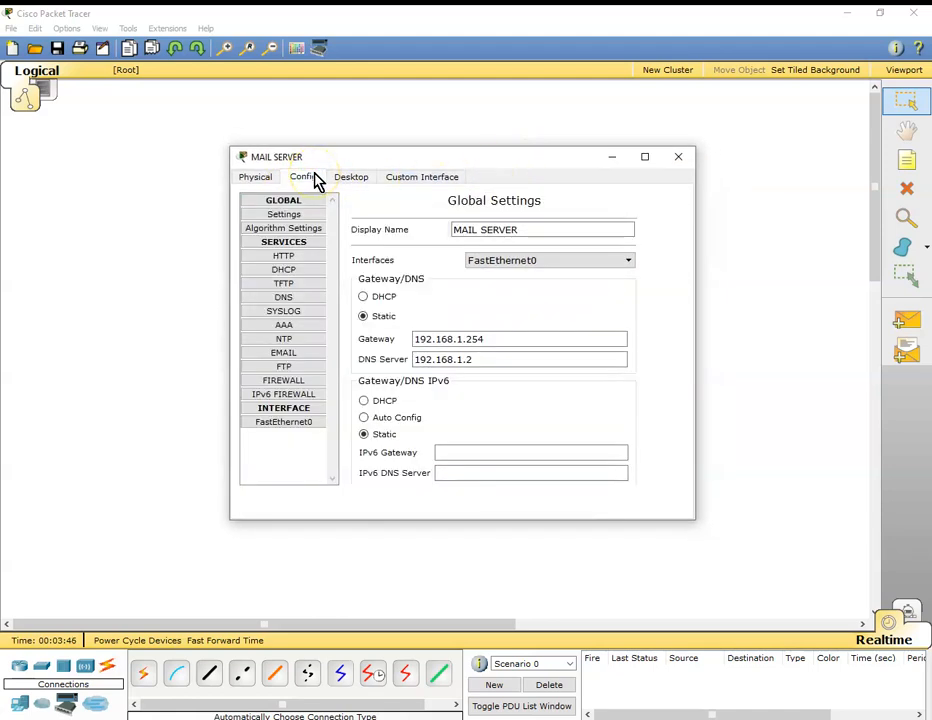
left_click(291, 355)
left_click(437, 264)
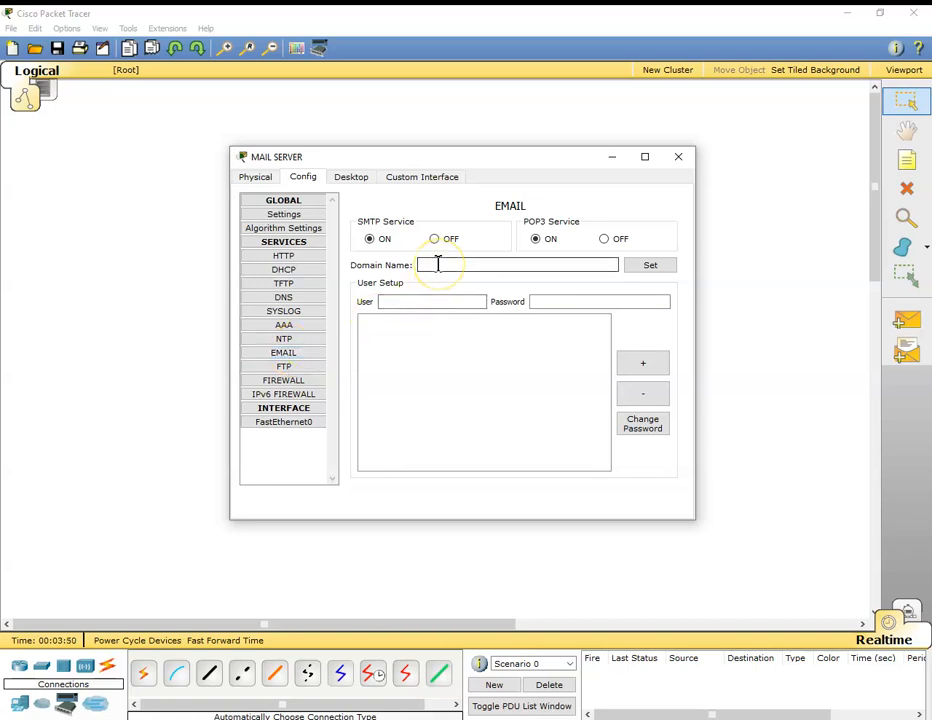
type("MODUL")
key("BackSpace")
key("BackSpace")
key("BackSpace")
key("BackSpace")
type("modular.com")
left_click(664, 267)
left_click(660, 267)
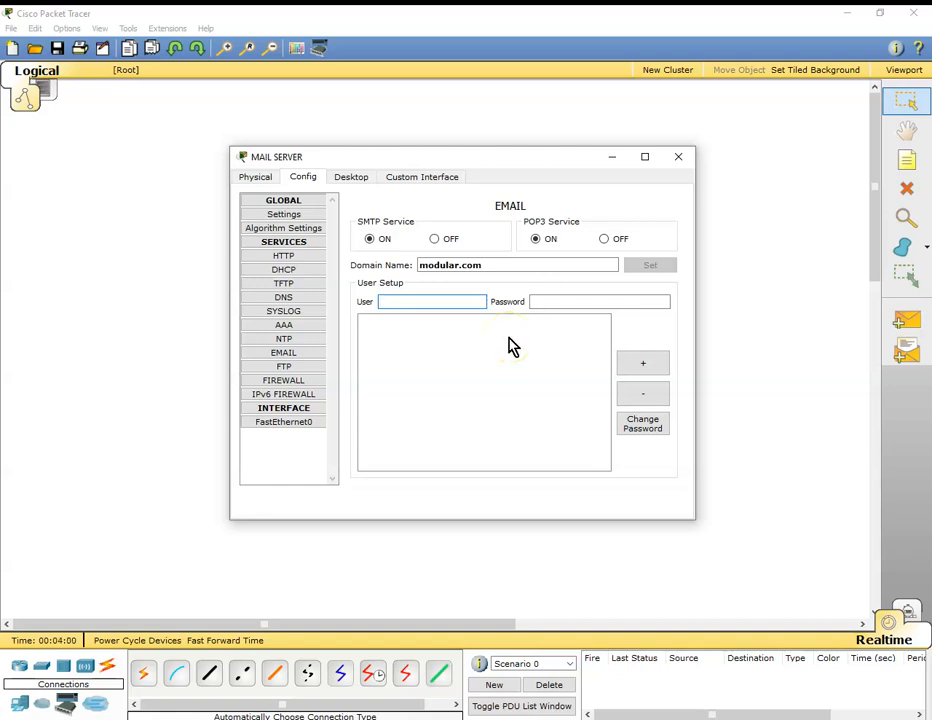
Add the first mail account to the email service, entering the user's first name and the account password.
type("John")
left_click(553, 304)
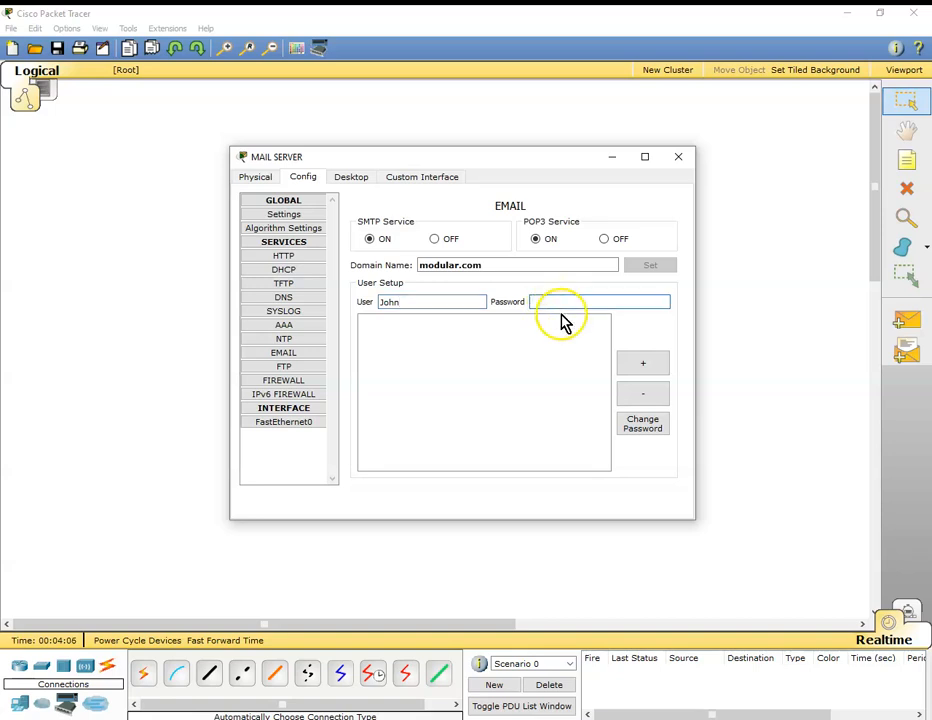
type("123456")
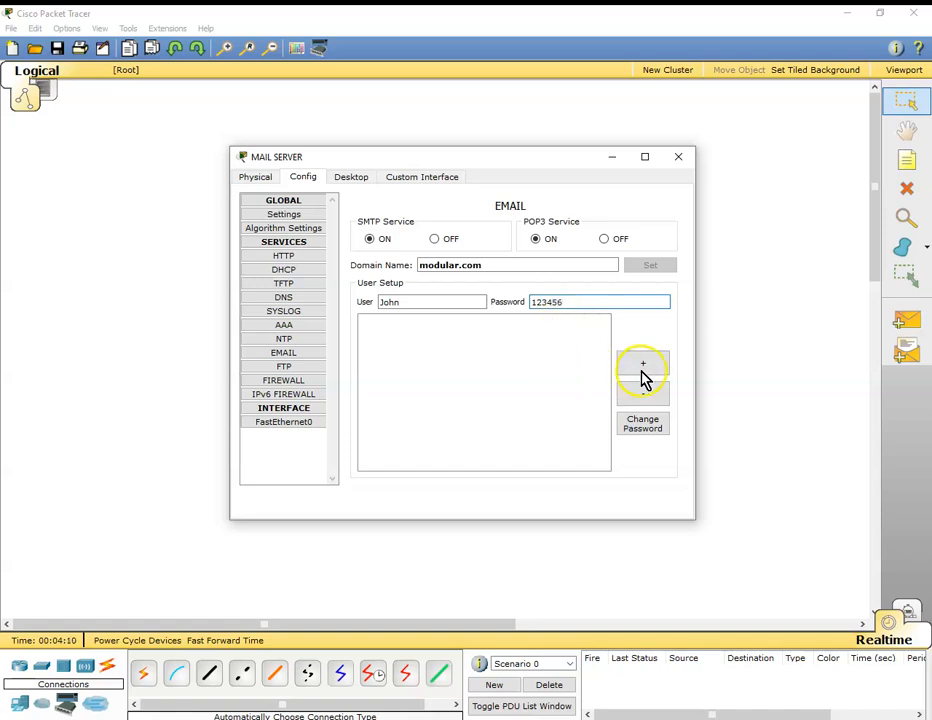
left_click(645, 376)
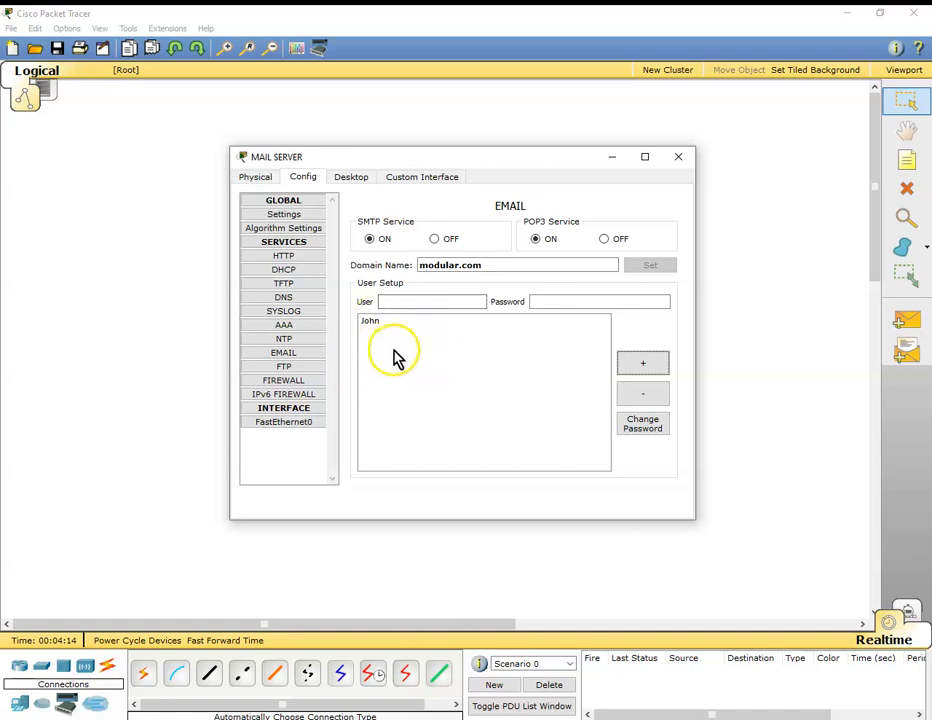
Add a second mail account with another user's first name and the account password, and close the MAIL SERVER window.
left_click(407, 302)
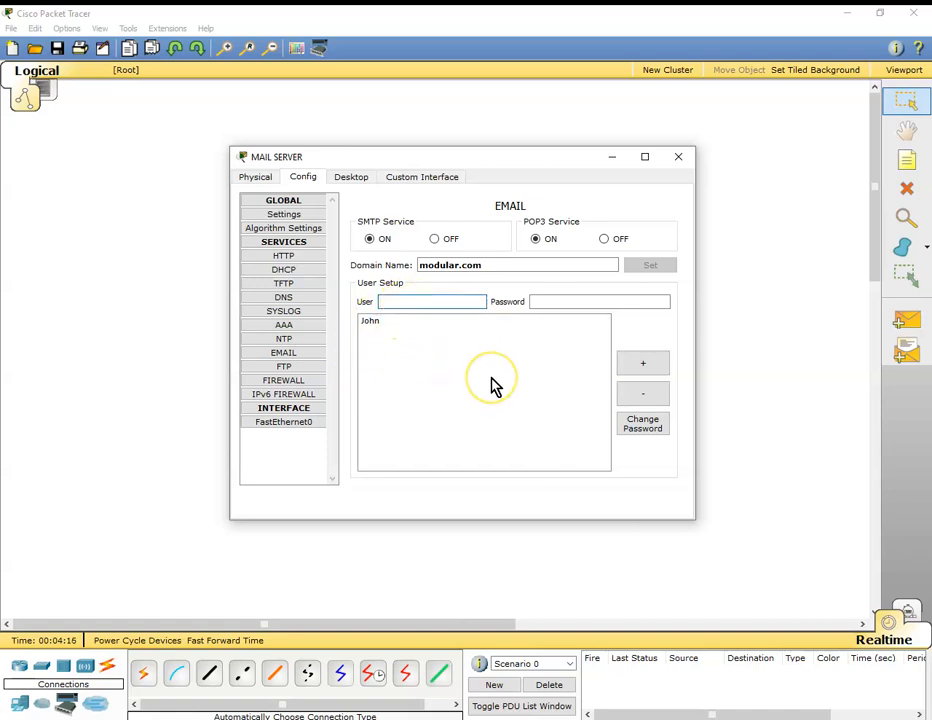
type("Michael")
left_click(548, 301)
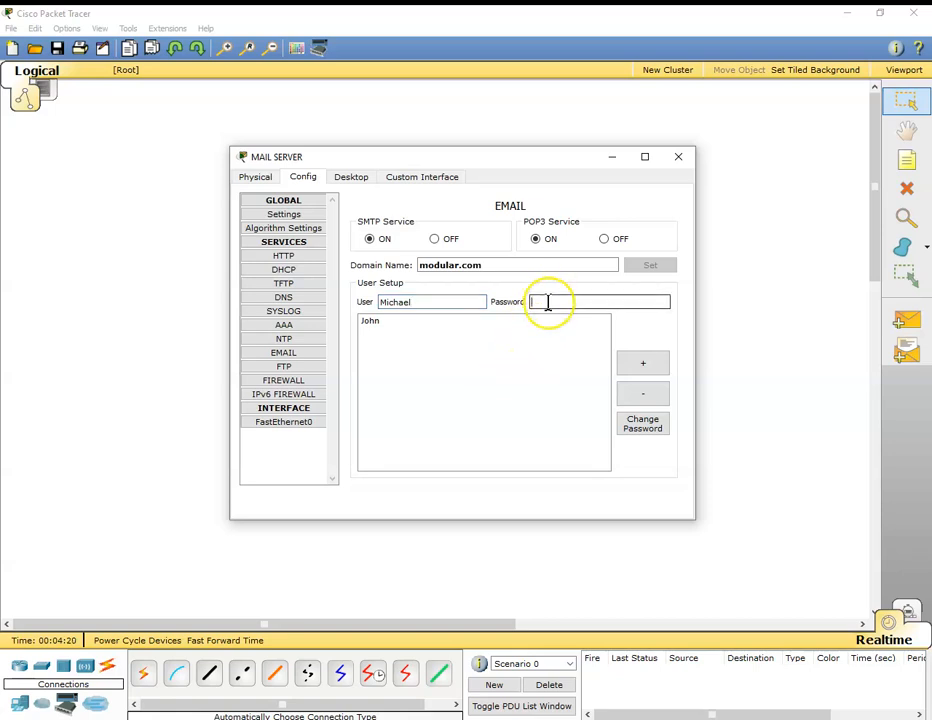
type("123456")
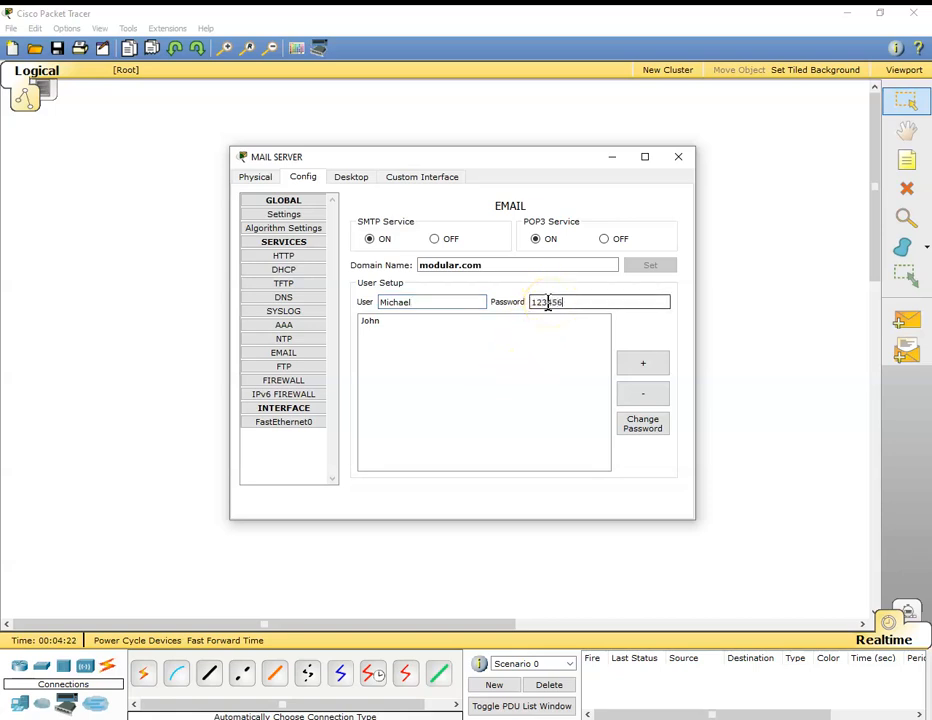
left_click(650, 368)
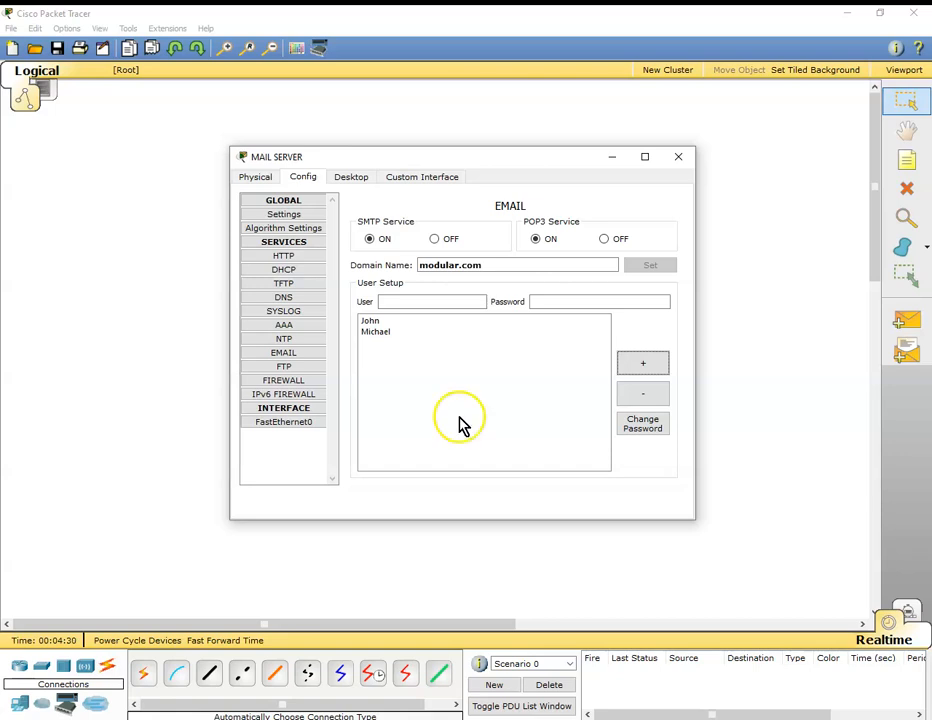
left_click(684, 160)
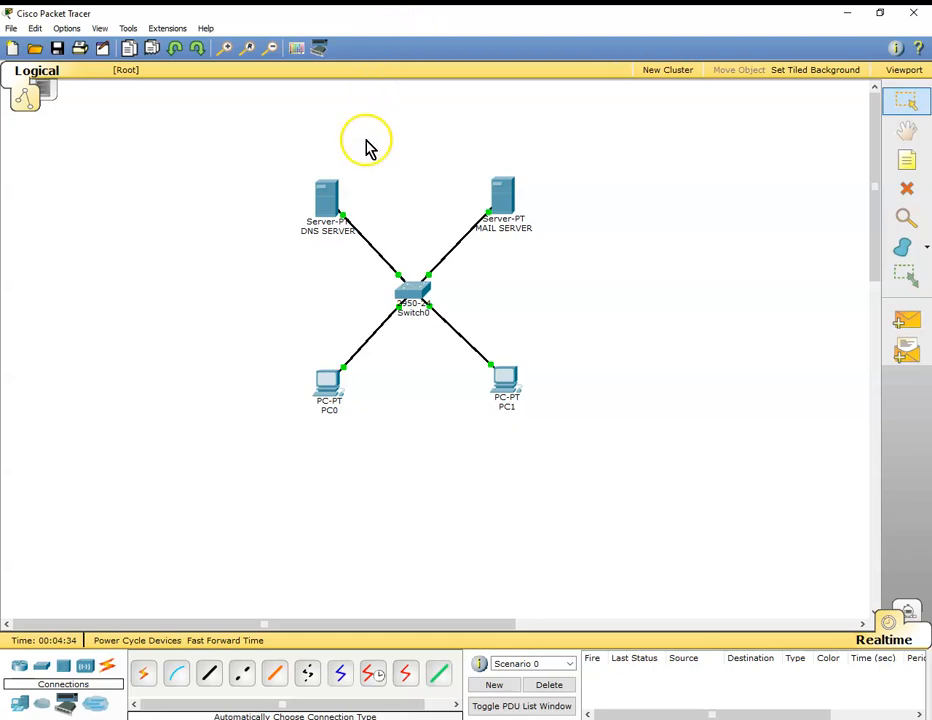
Turn on the DNS service of DNS SERVER.
left_click(326, 200)
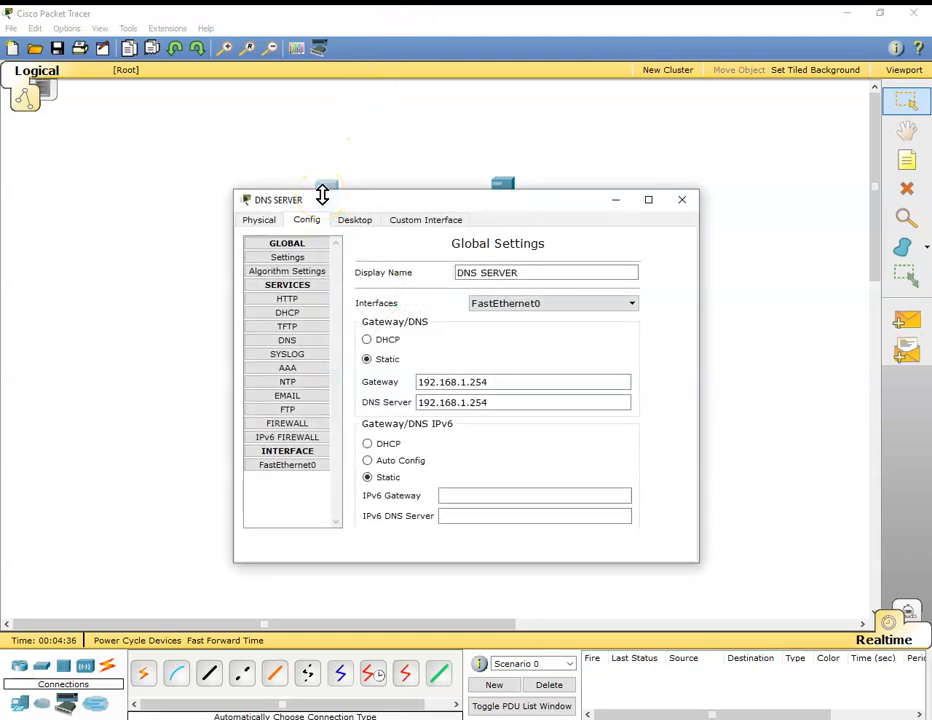
left_click(290, 341)
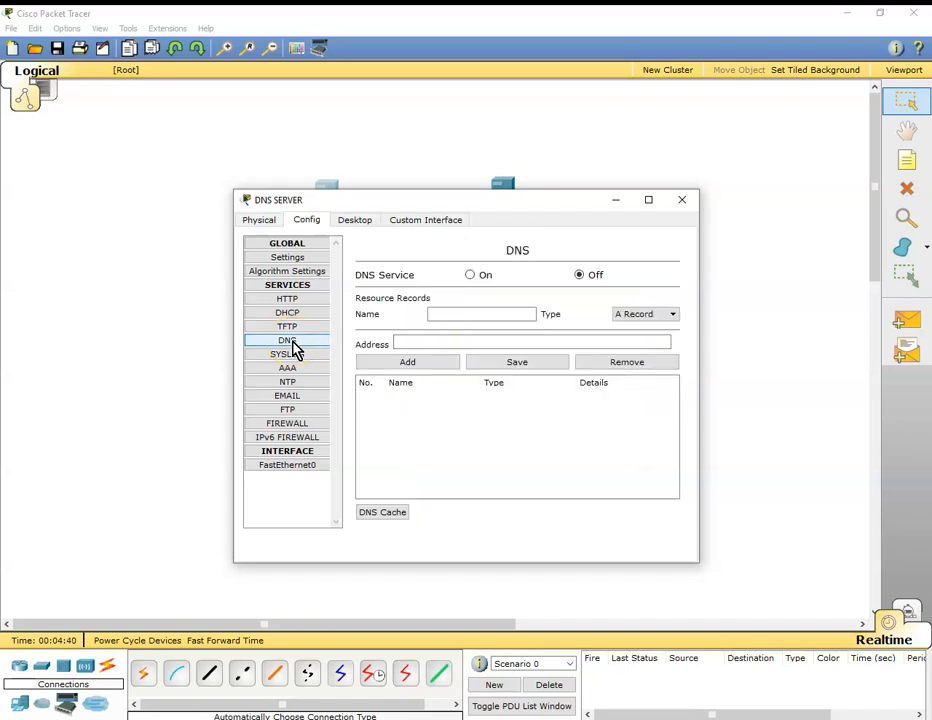
left_click(473, 285)
Add an A record for modular.com with the address 192.168.1.2, and close the DNS SERVER window.
left_click(447, 314)
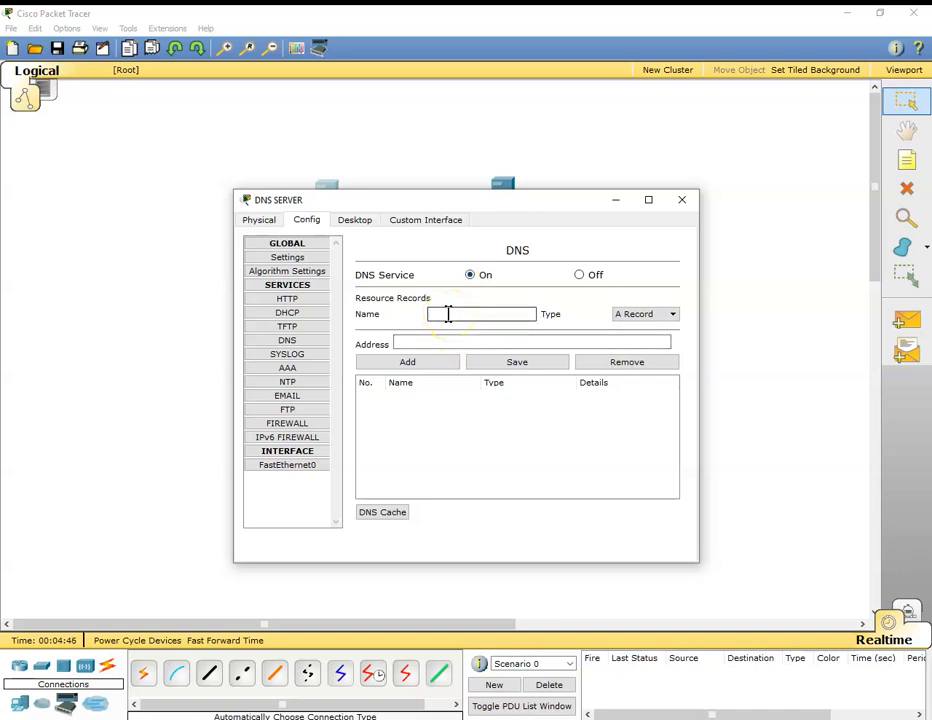
type("modular.com")
left_click(403, 346)
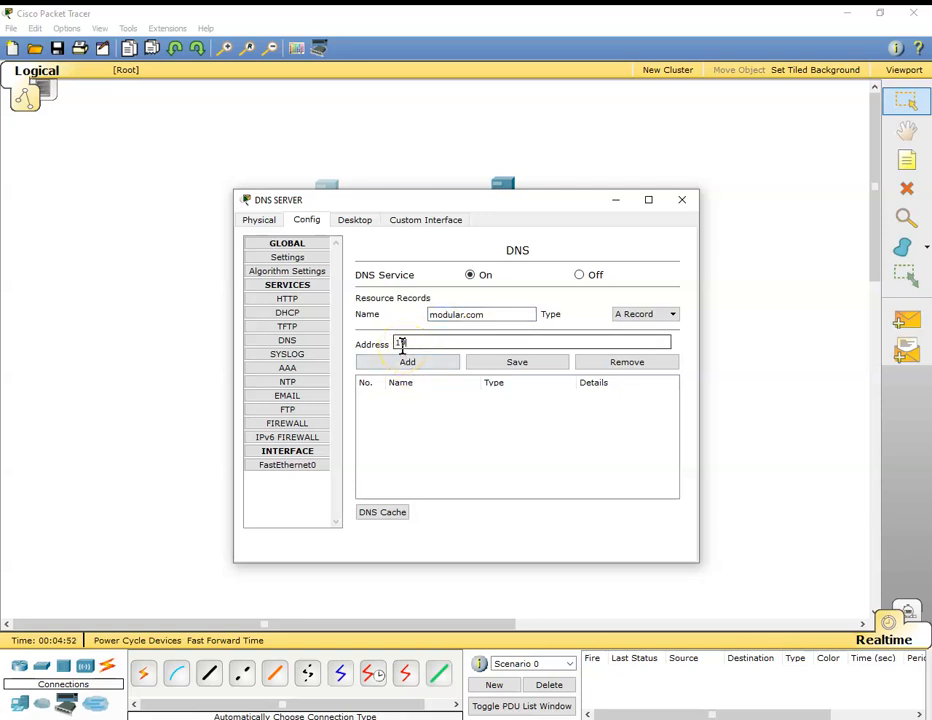
type("192.168.1.2")
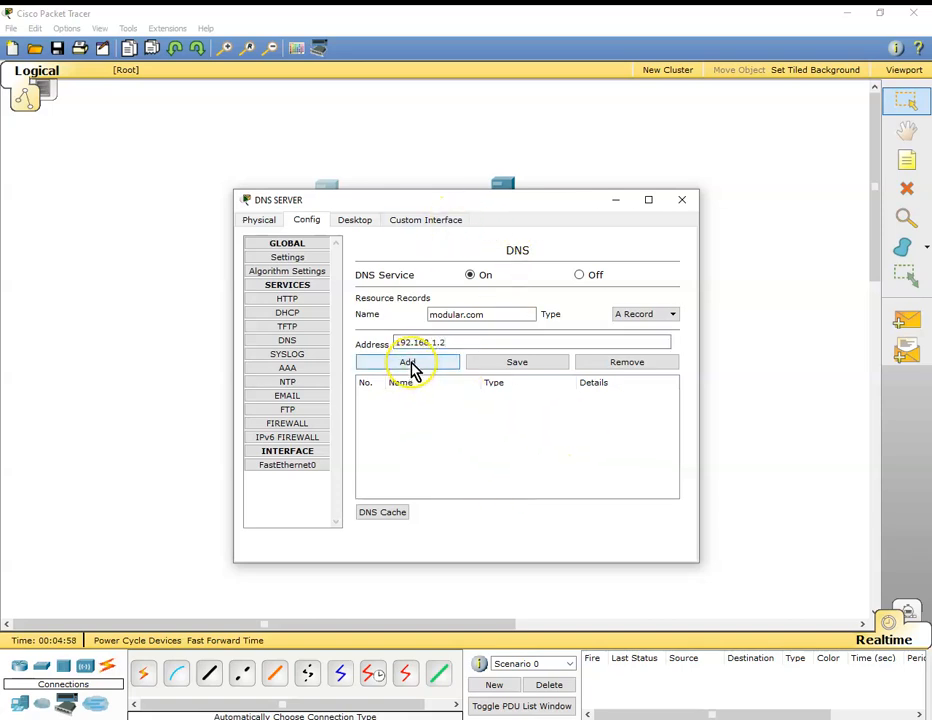
left_click(412, 370)
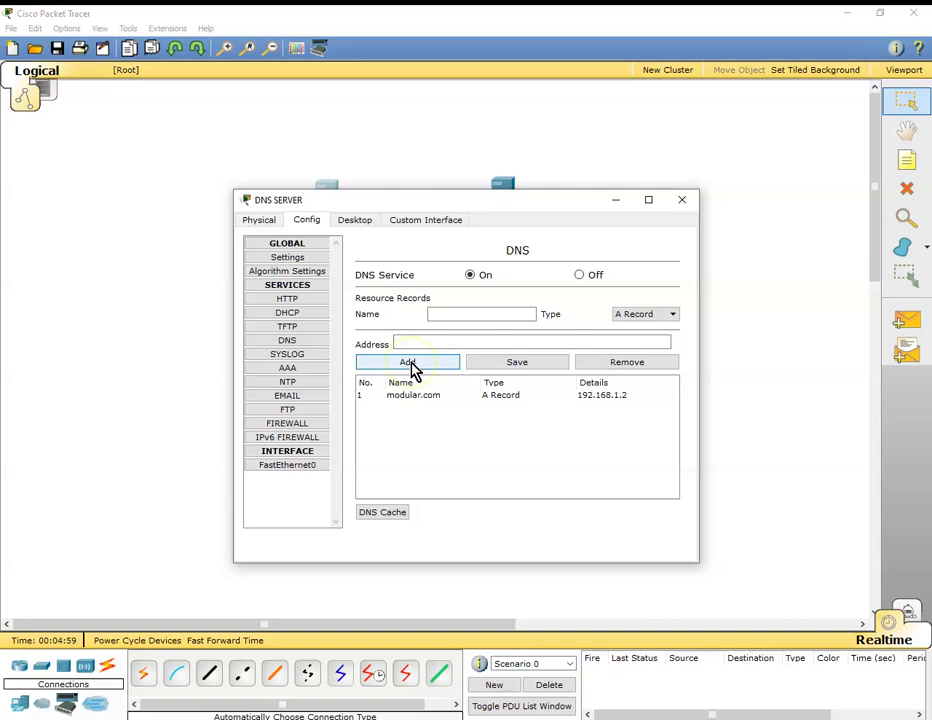
left_click(487, 396)
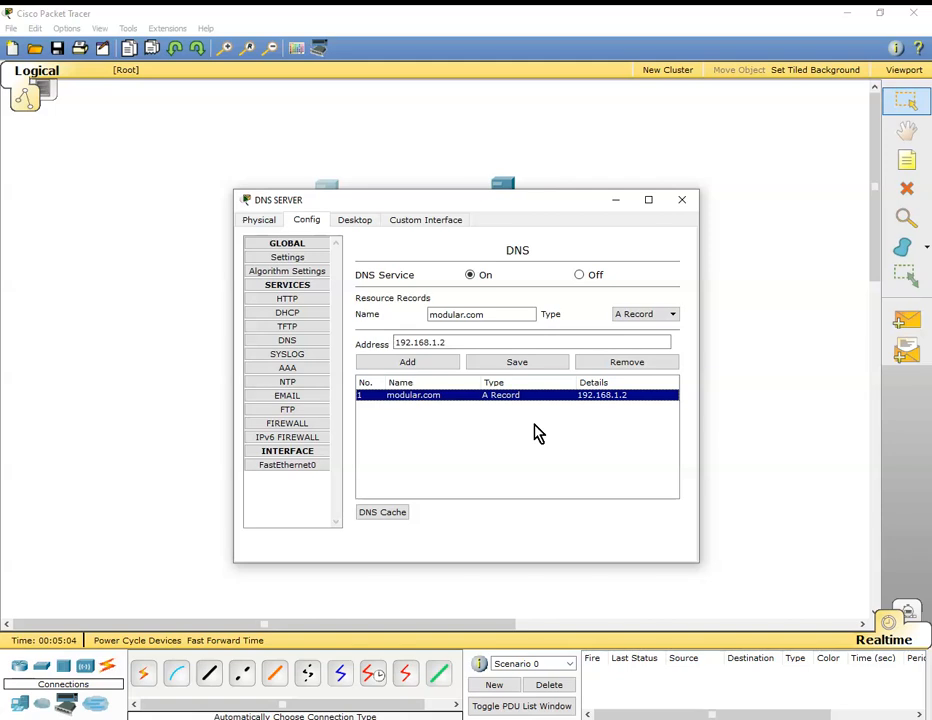
left_click(692, 202)
left_click(685, 203)
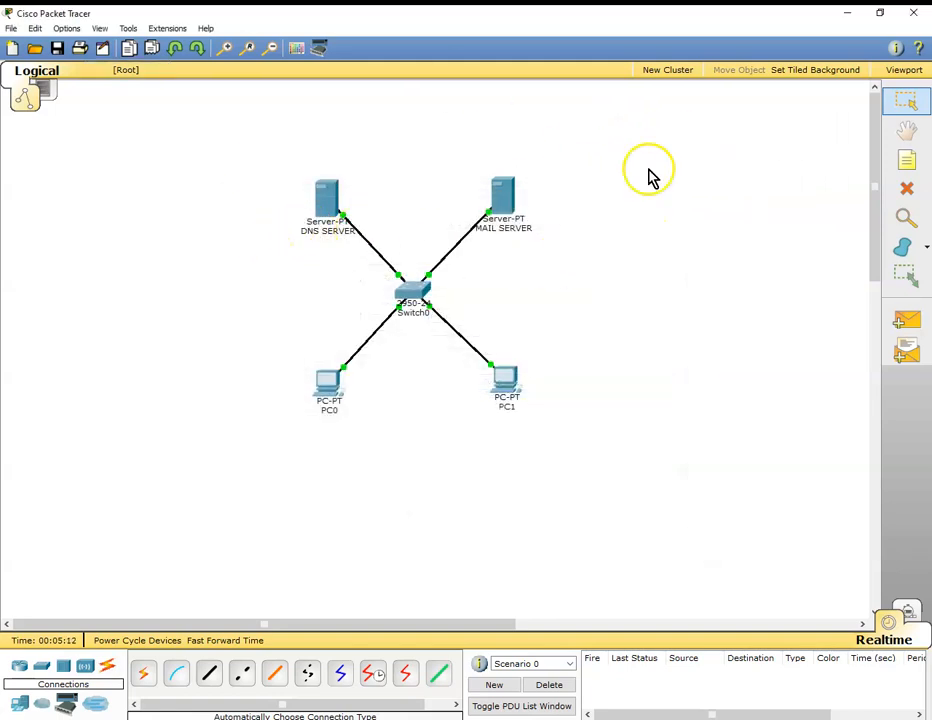
Give PC0 the static IP address 192.168.1.4 with subnet mask 255.255.255.0.
left_click(334, 393)
left_click(356, 223)
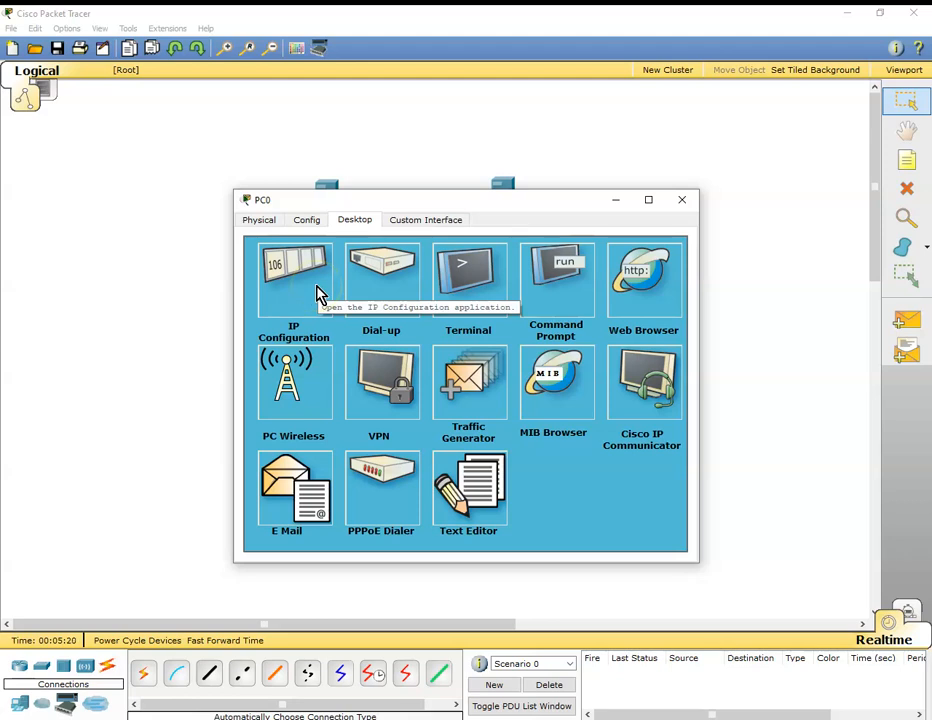
left_click(318, 293)
left_click(352, 313)
type("192.1")
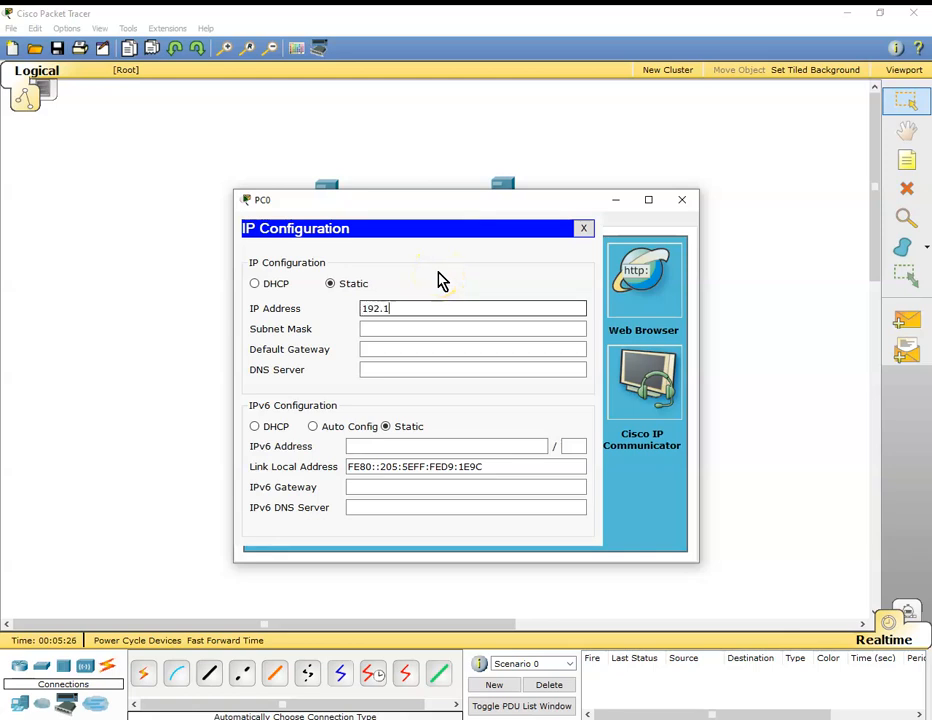
type("68.1.4")
key("Tab")
Set PC0's default gateway to 192.168.1.254 and its DNS server to 192.168.1.2, and close its window.
key("Tab")
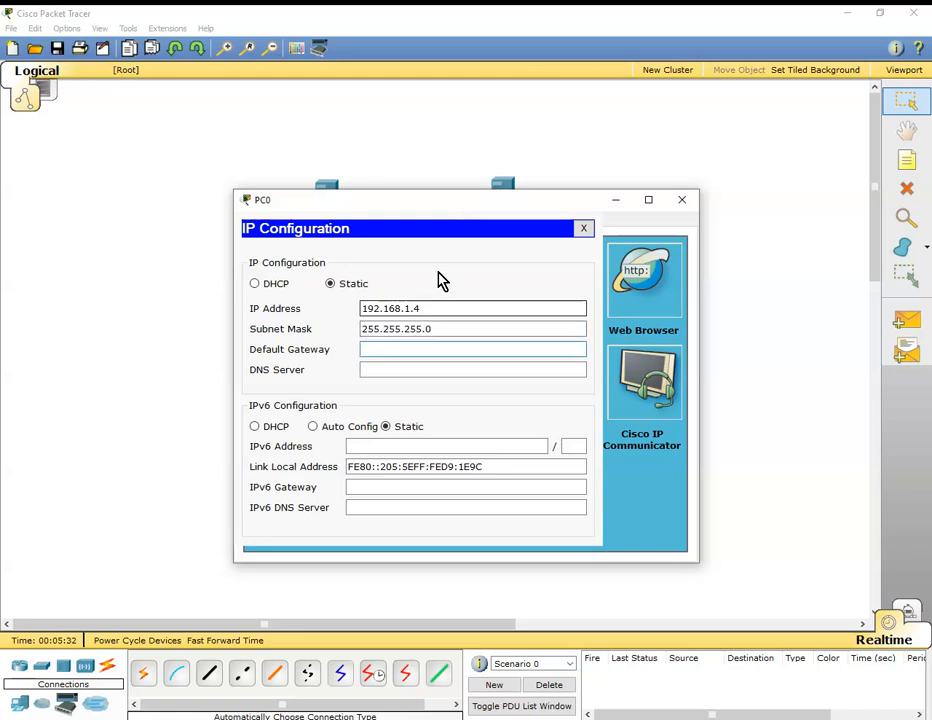
type("192.168.1.254")
key("Tab")
type("192")
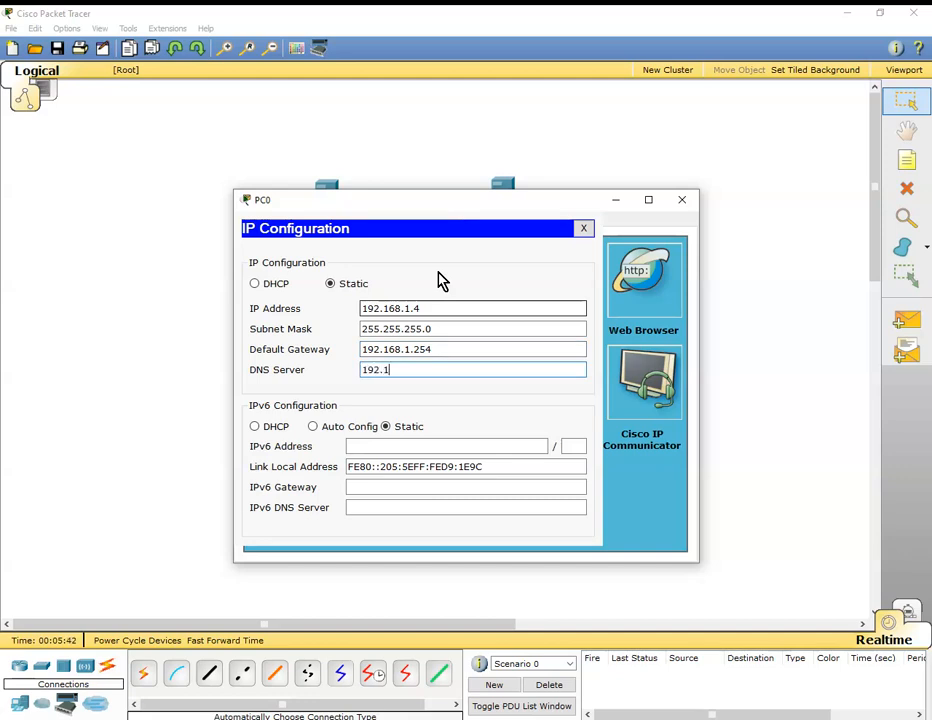
type(".168.1.2")
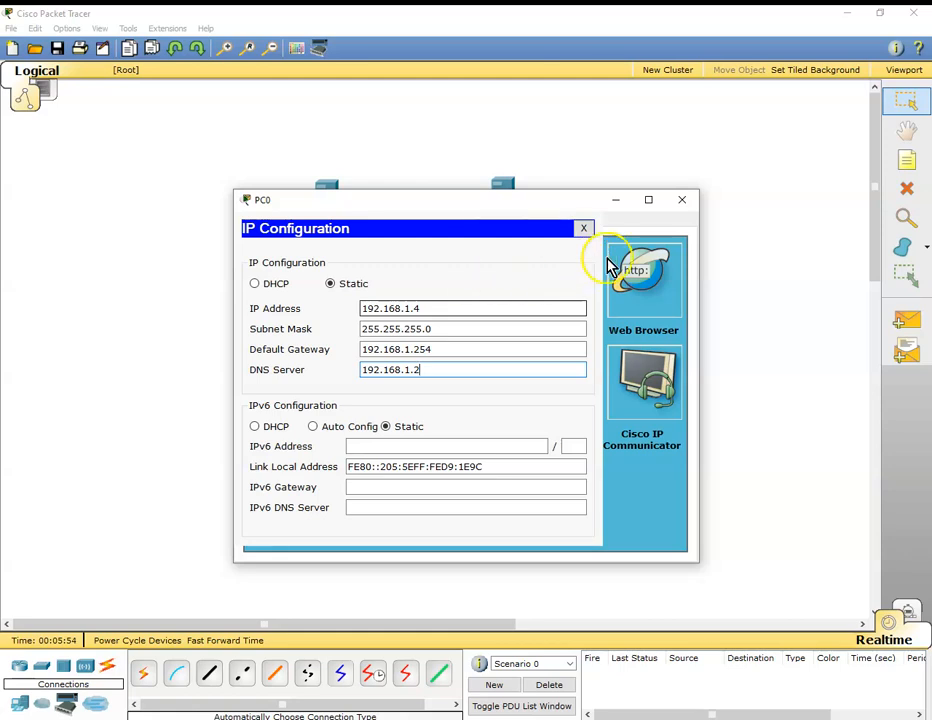
left_click(681, 201)
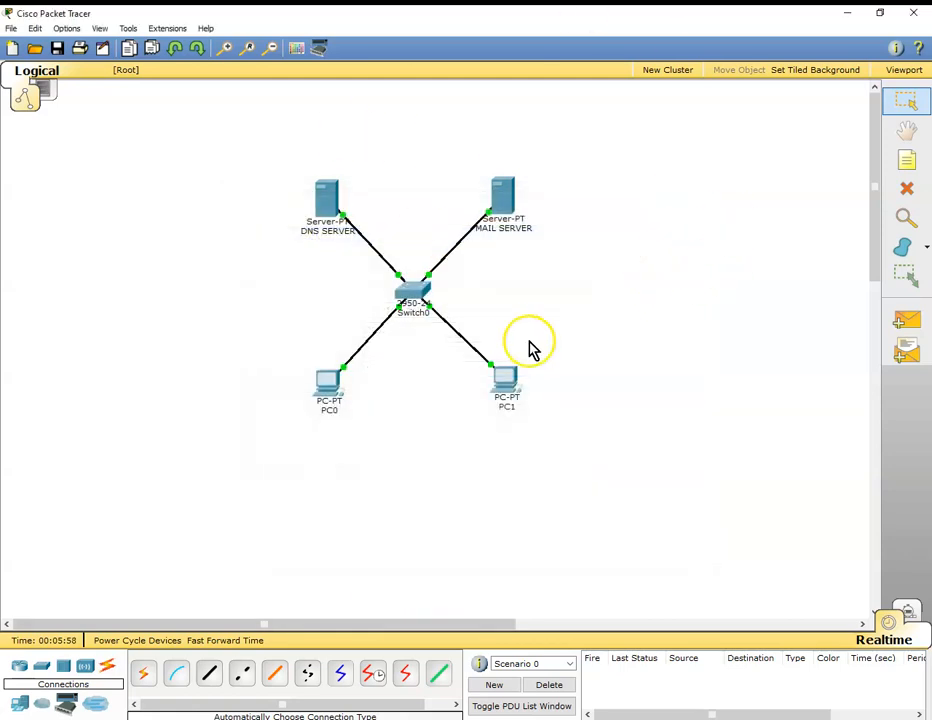
Give PC1 the static IP address 192.168.1.5 with subnet mask 255.255.255.0.
left_click(508, 380)
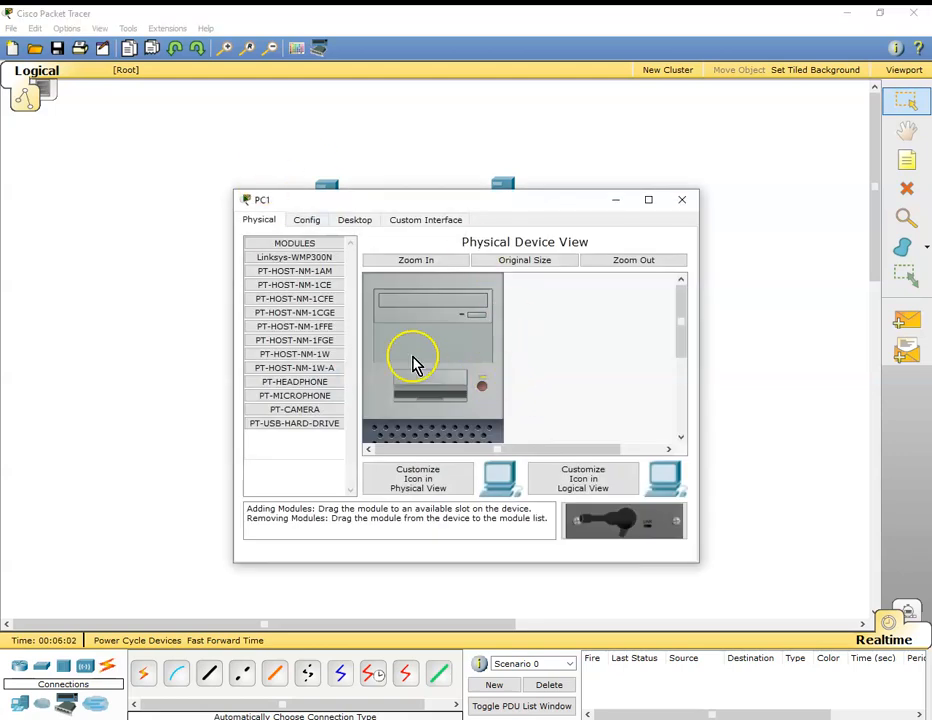
left_click(355, 222)
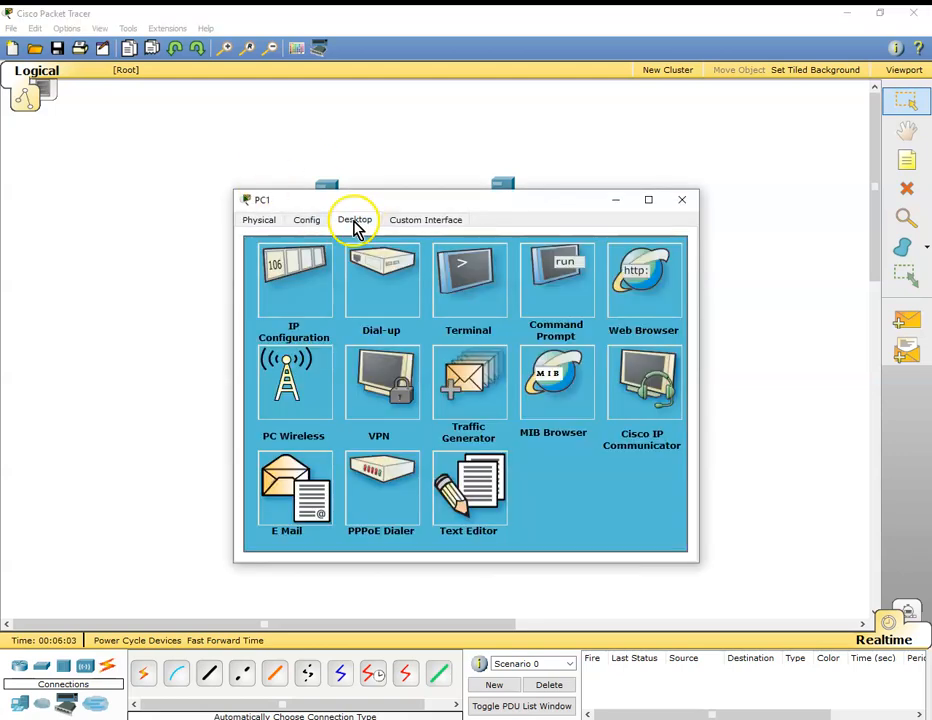
left_click(302, 282)
left_click(370, 310)
type("192.168.1.")
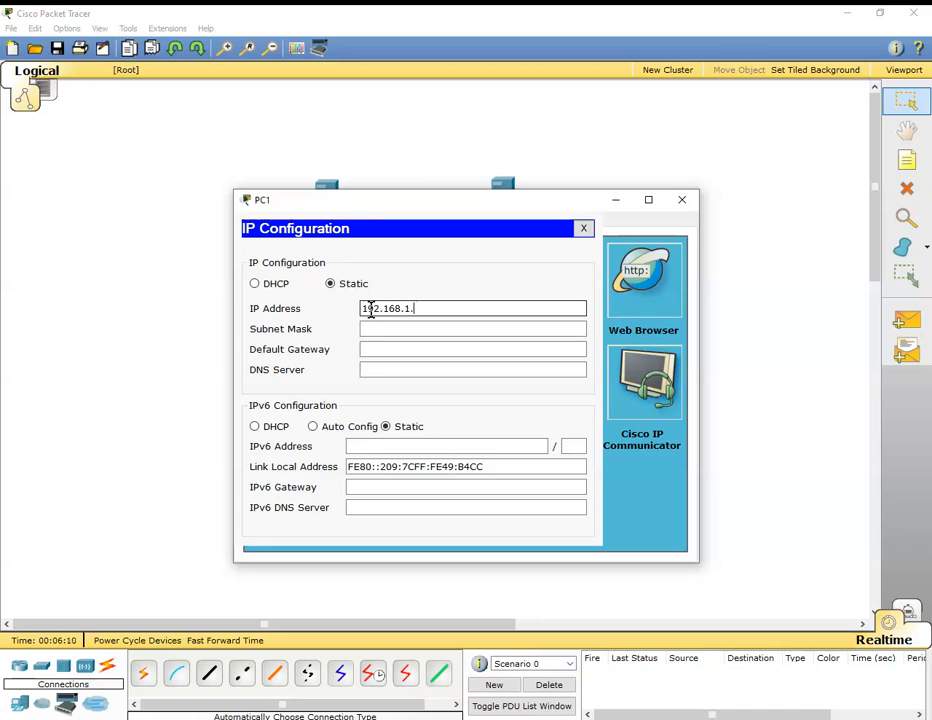
type("5")
key("Tab")
Set PC1's default gateway to 192.168.1.254 and its DNS server to 192.168.1.2, and close its window.
key("Tab")
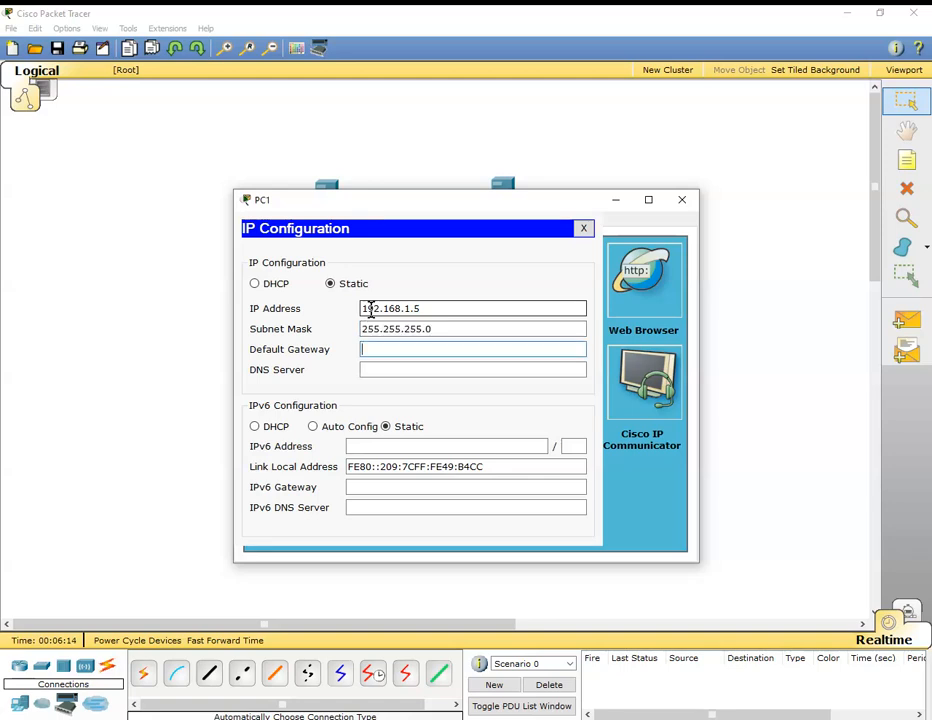
type("192.168.1.254")
key("Tab")
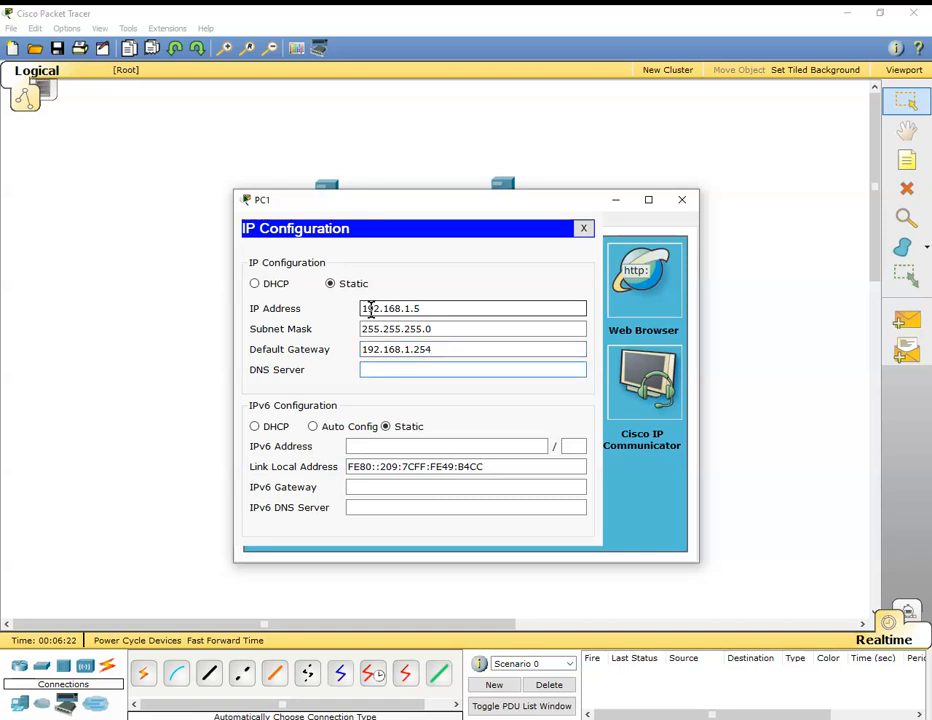
type("192.168.1.2")
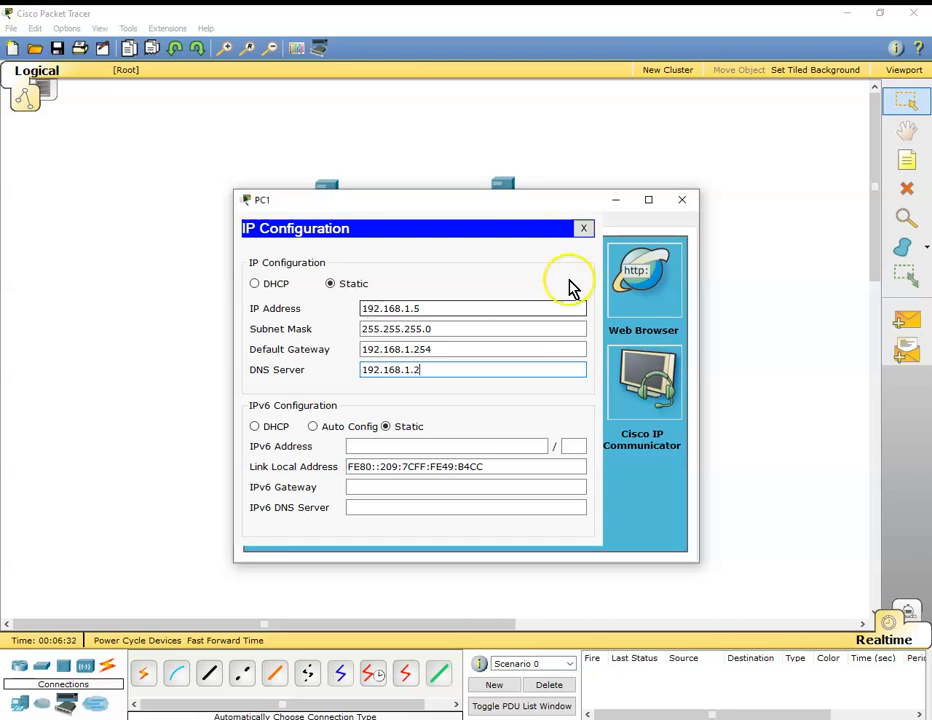
left_click(682, 199)
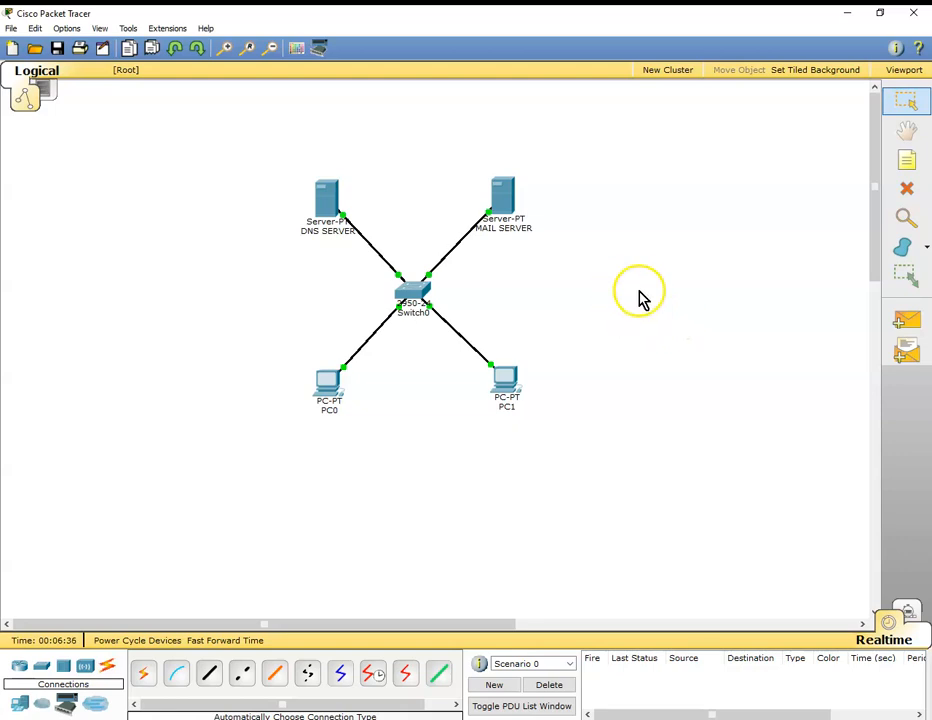
Add a text note with the first mail user's name in capitals and place it just left of PC0.
left_click(906, 161)
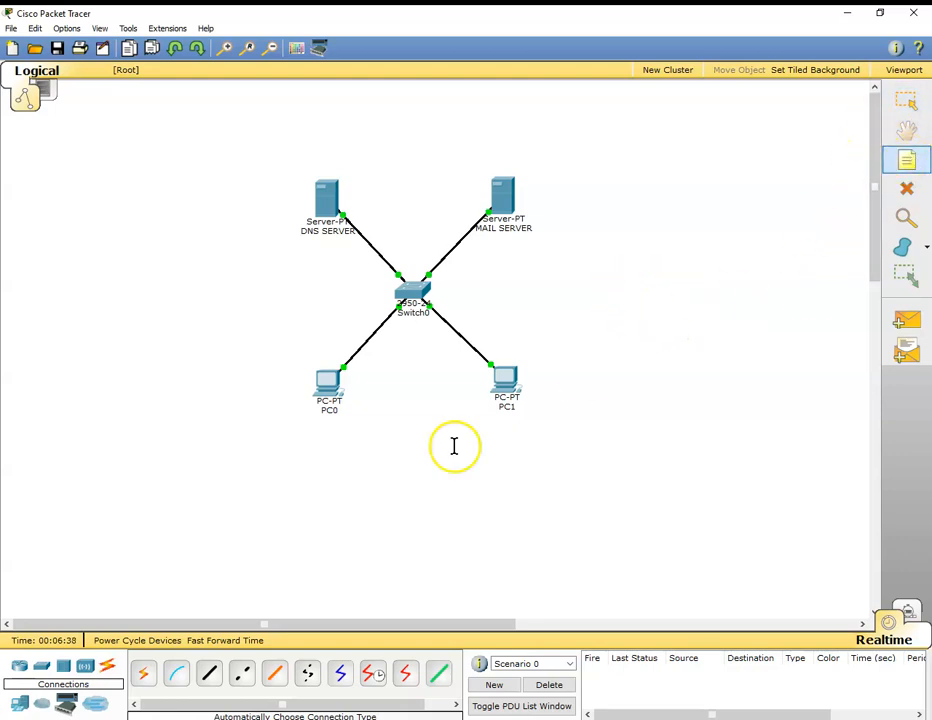
left_click(331, 434)
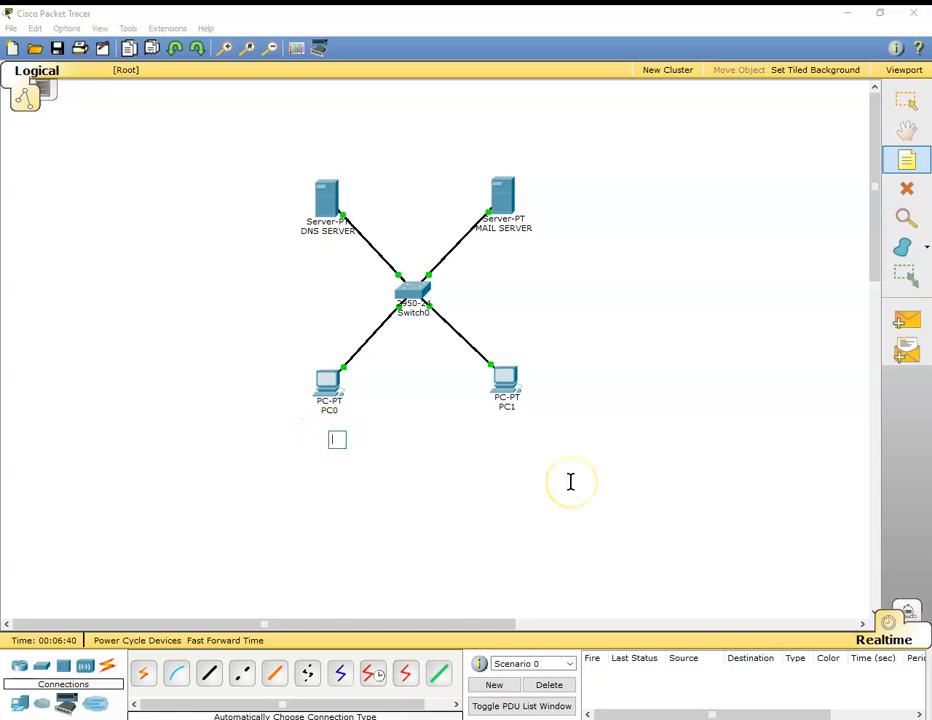
type("jo")
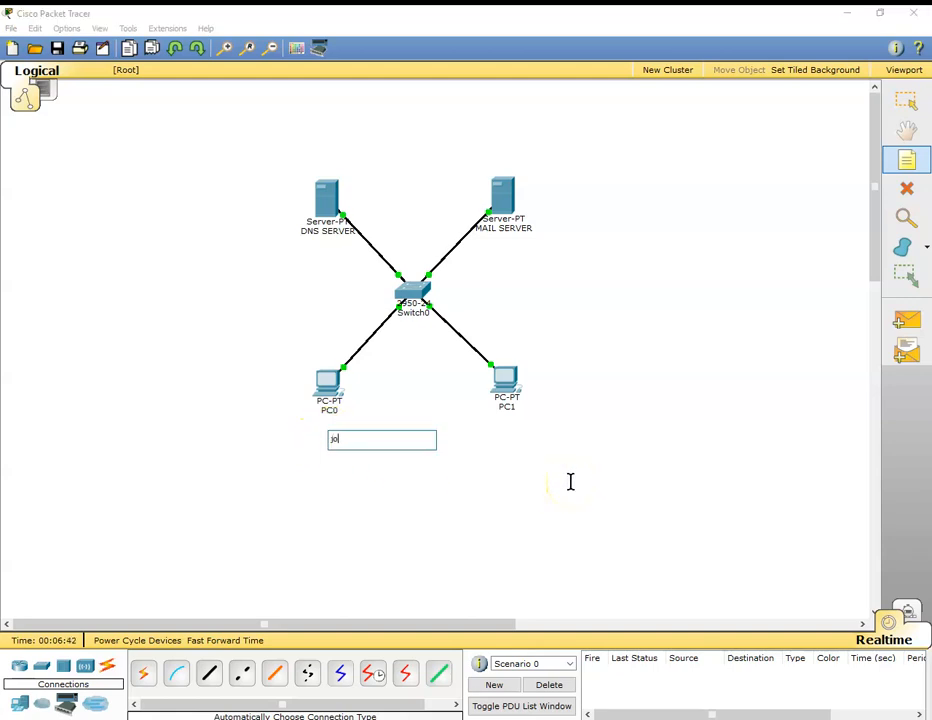
type("JOHN")
left_click(562, 454)
left_click(520, 533)
left_click_drag(345, 445, 282, 398)
Add a text note with the second mail user's name in capitals and place it just right of PC1.
left_click(906, 160)
left_click(547, 381)
type("MICHAEL")
left_click(603, 444)
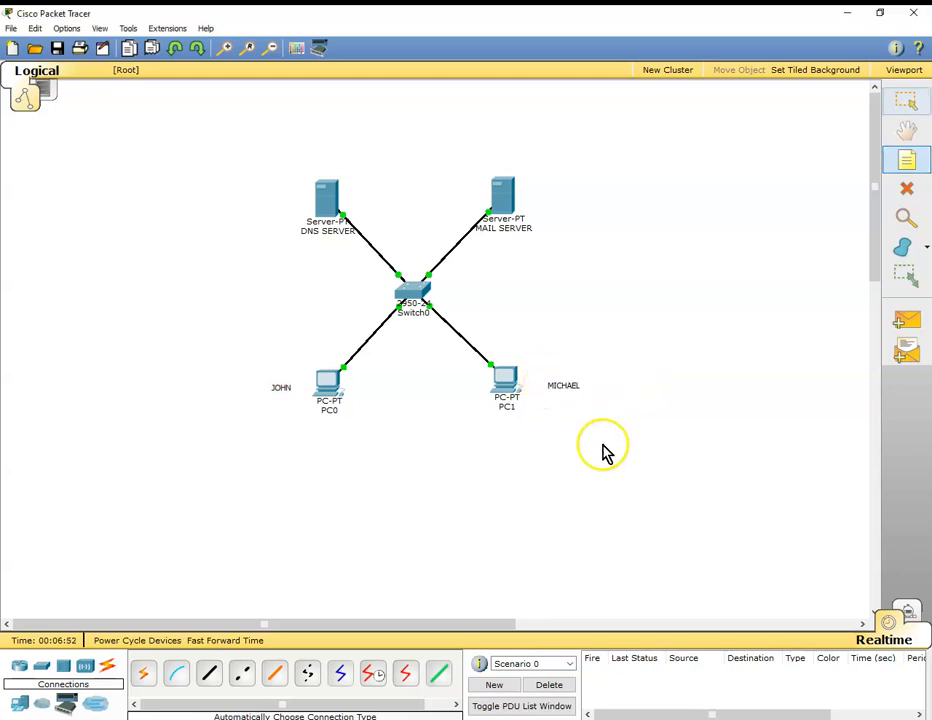
mouse_move(561, 383)
left_mouse_down()
mouse_move(545, 376)
mouse_move(547, 386)
left_mouse_up()
left_click(587, 437)
Add a text note reading 192.168.1.2 and place it above DNS SERVER.
left_click(906, 162)
left_click(381, 485)
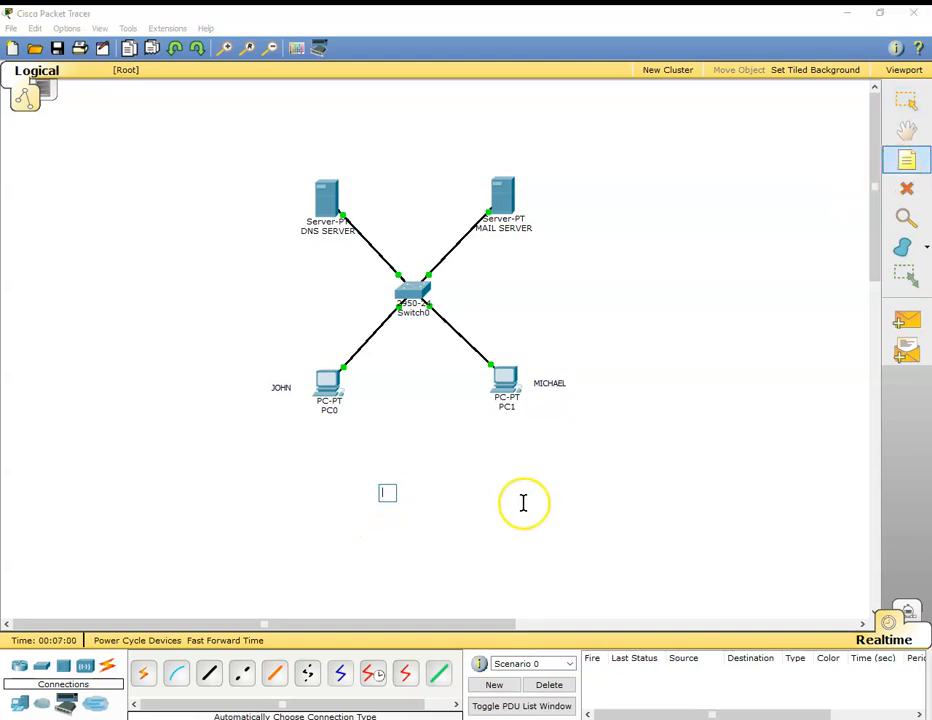
type("192.168.1.2")
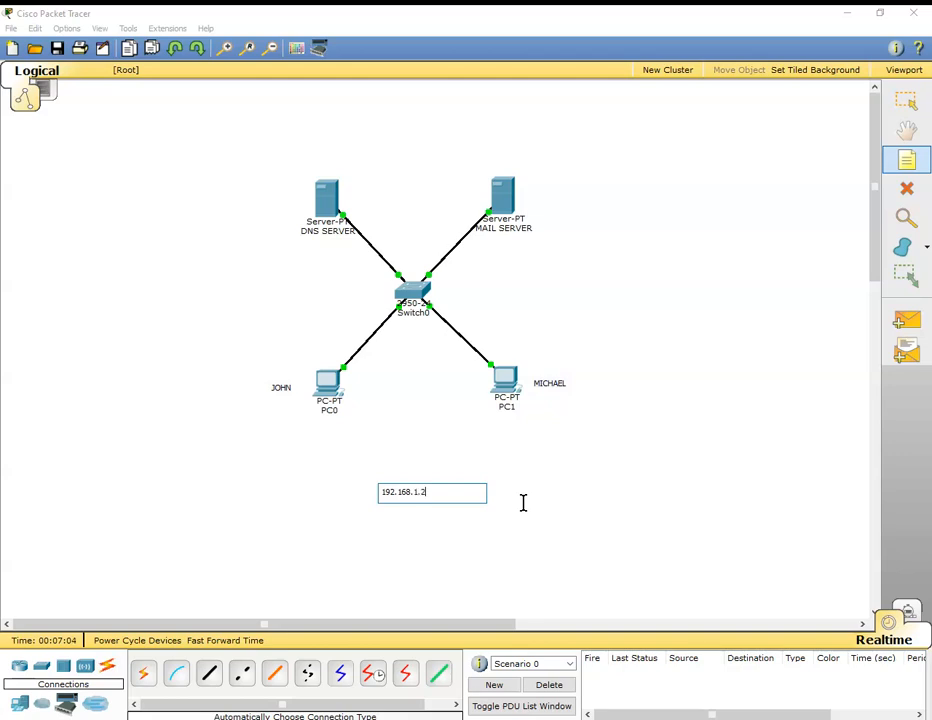
key("Escape")
left_click_drag(437, 499, 334, 165)
left_click(727, 401)
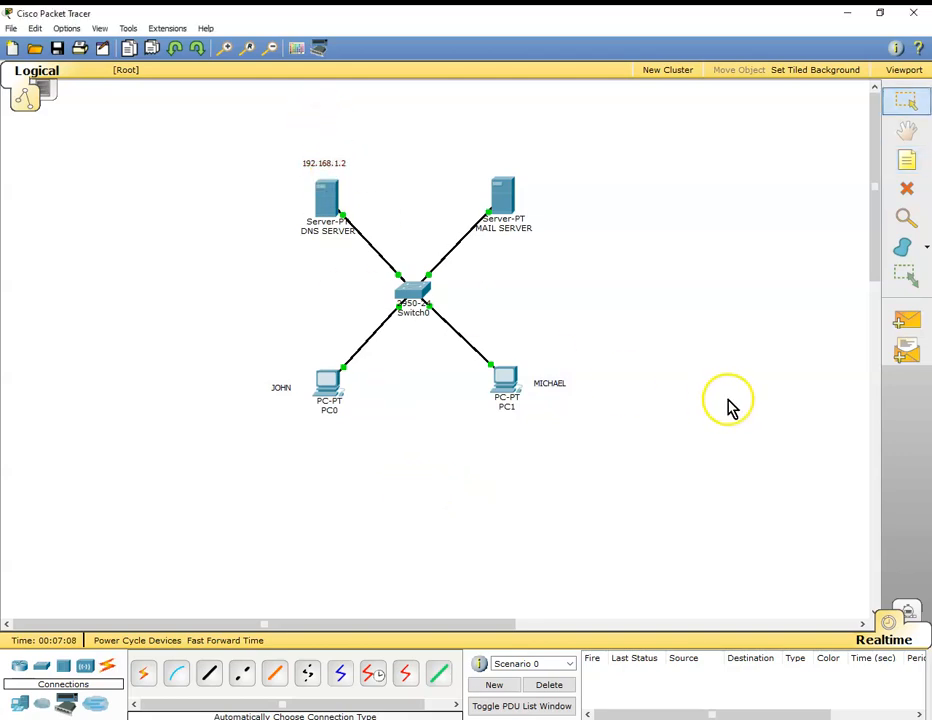
Add a text note reading 192.168.1.3 and place it above MAIL SERVER.
left_click(897, 165)
left_click(630, 457)
type("192.168.1.3")
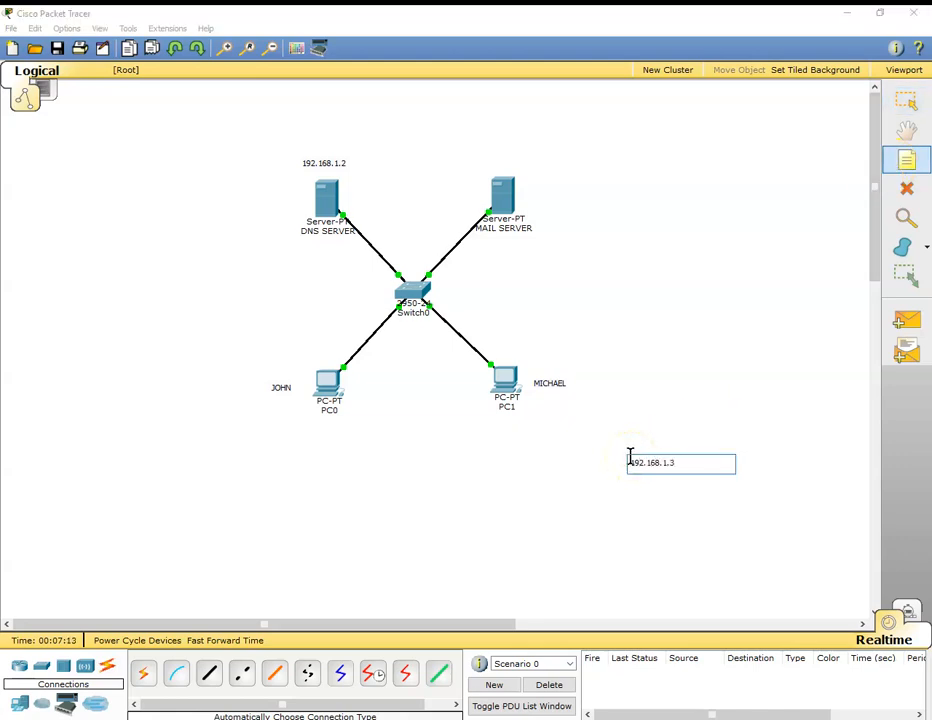
left_click(638, 582)
left_click_drag(664, 465, 511, 172)
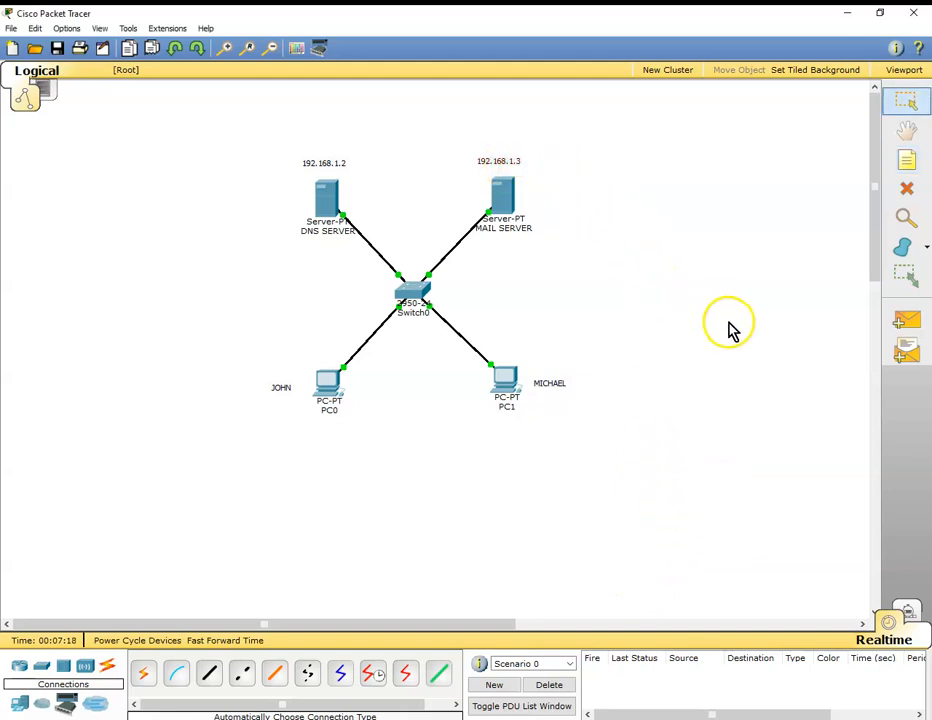
Add a text note reading 192.168.1.4 and place it below PC0.
left_click(905, 161)
left_click(343, 481)
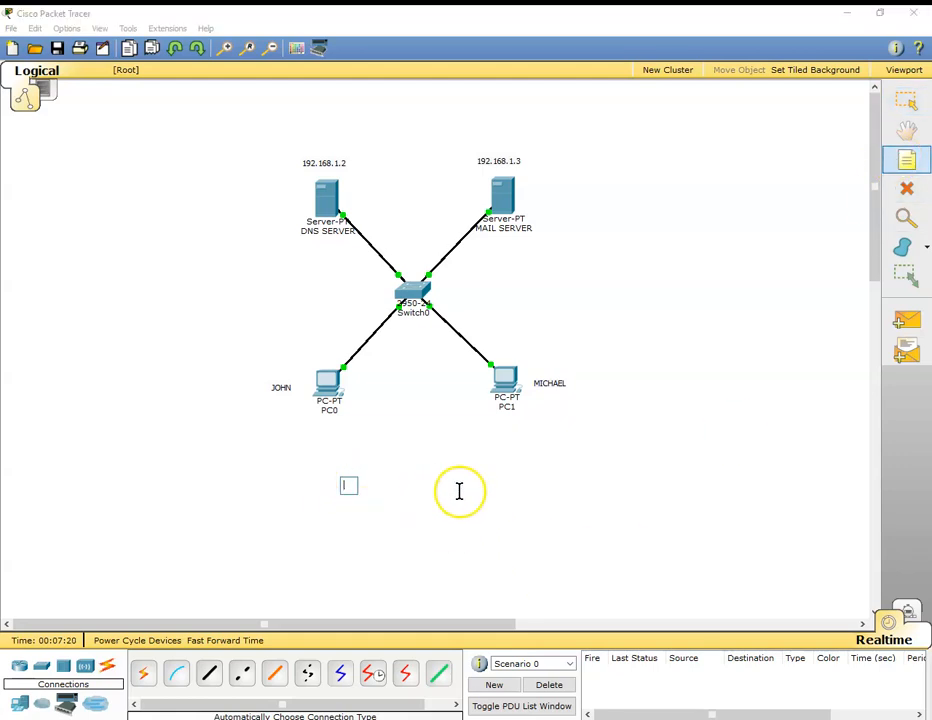
type("192.168.1.4")
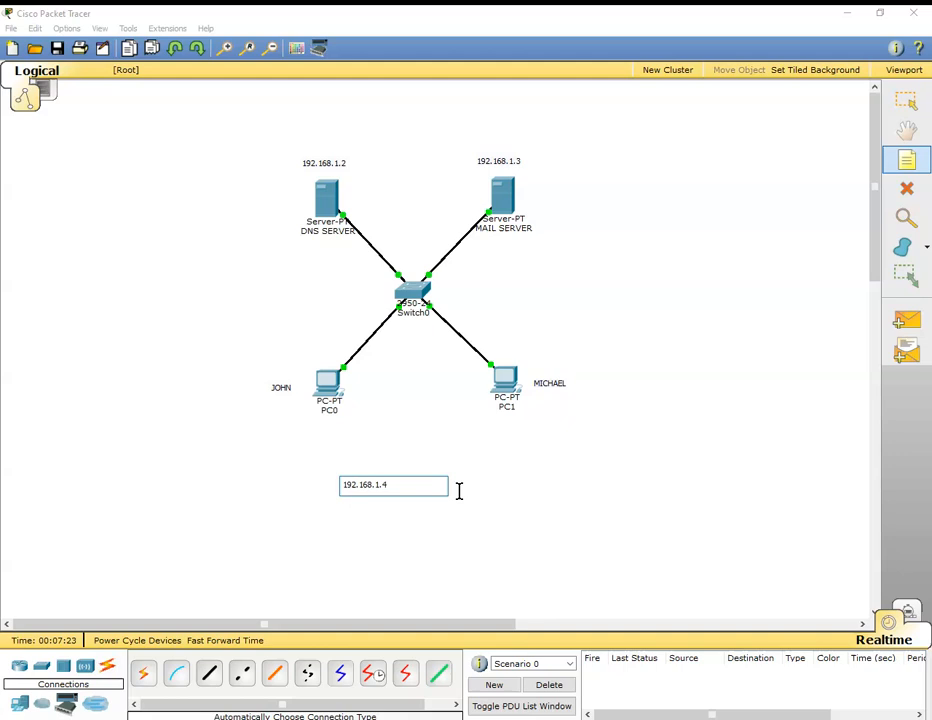
left_click(422, 549)
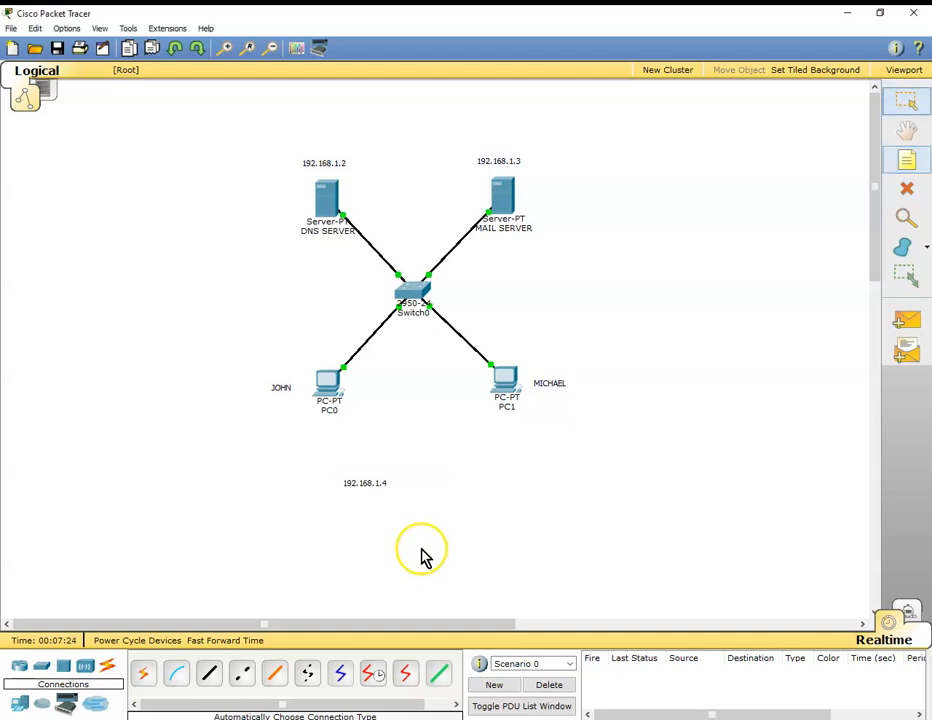
left_click_drag(369, 483, 337, 436)
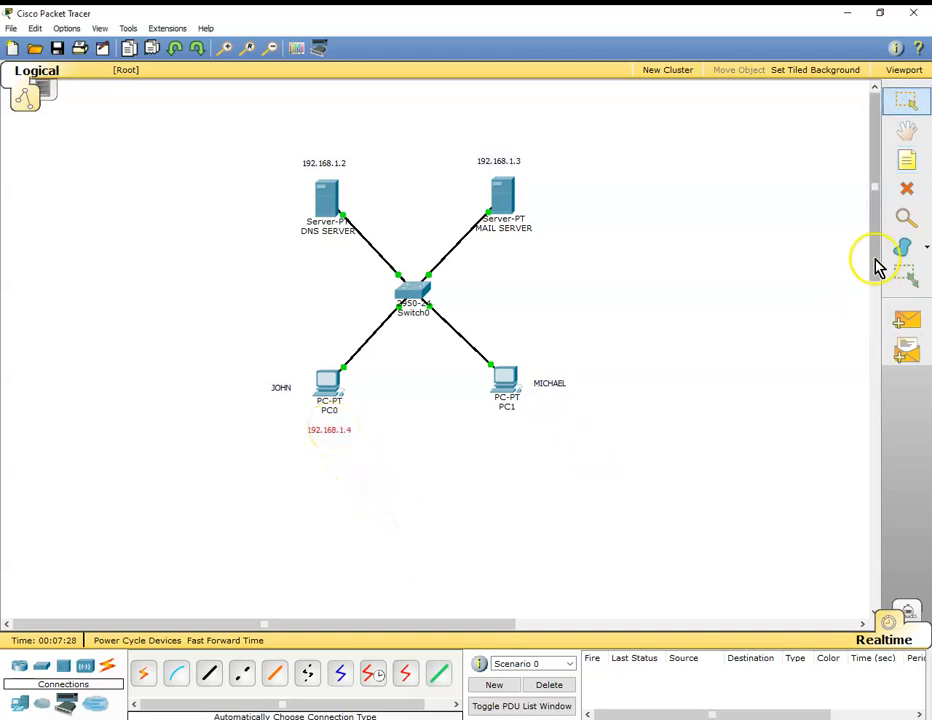
Add a text note reading 192.168.1.5 and place it below PC1.
left_click(906, 158)
left_click(513, 432)
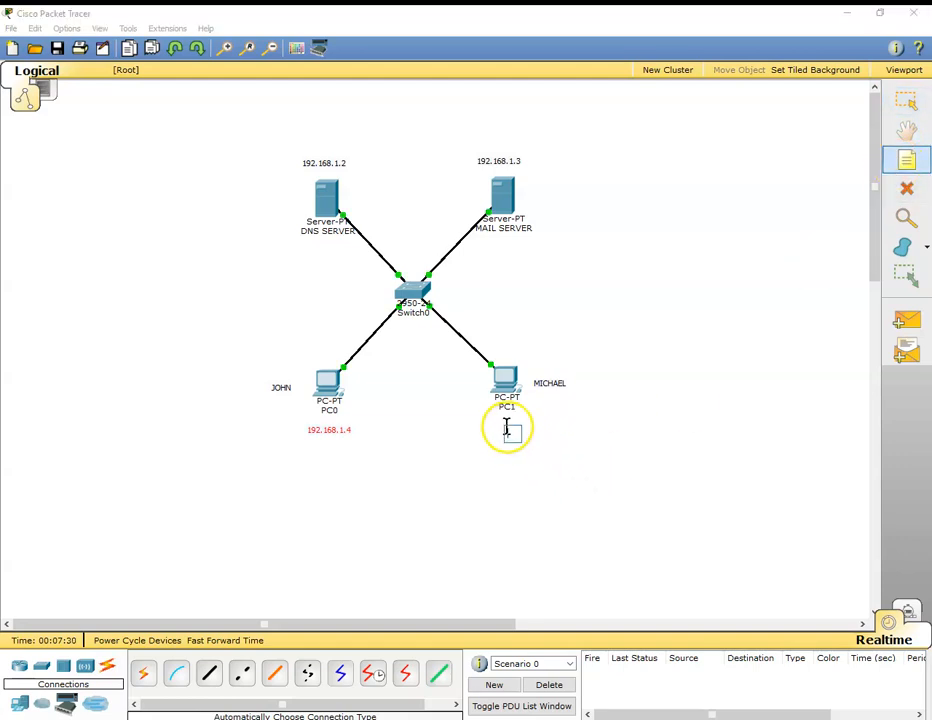
type("192.")
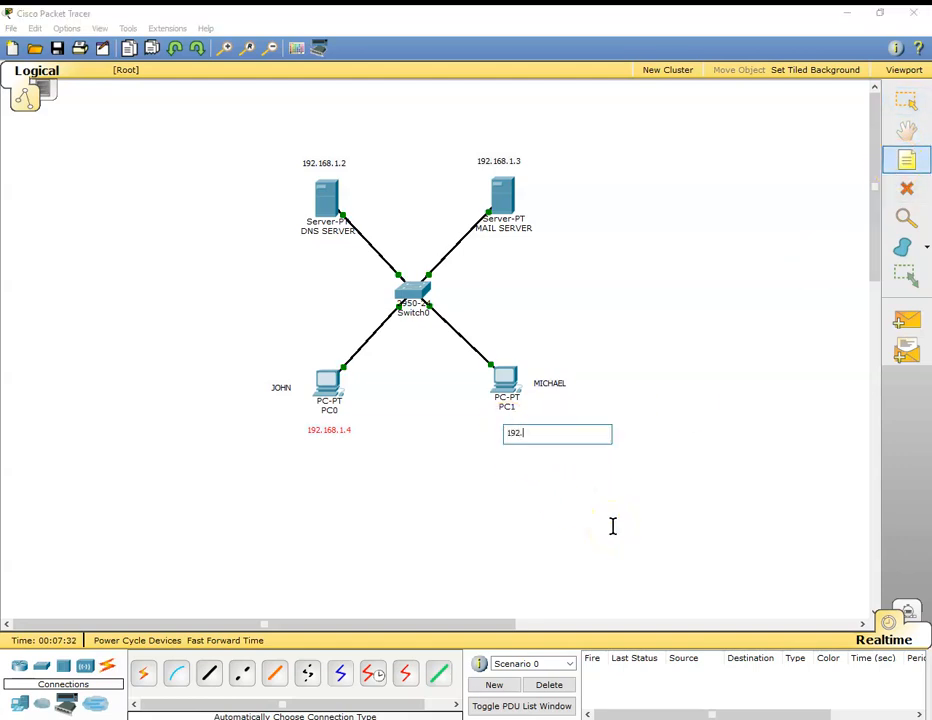
type("168.1.5")
key("Escape")
left_click_drag(533, 432, 514, 428)
left_click(585, 474)
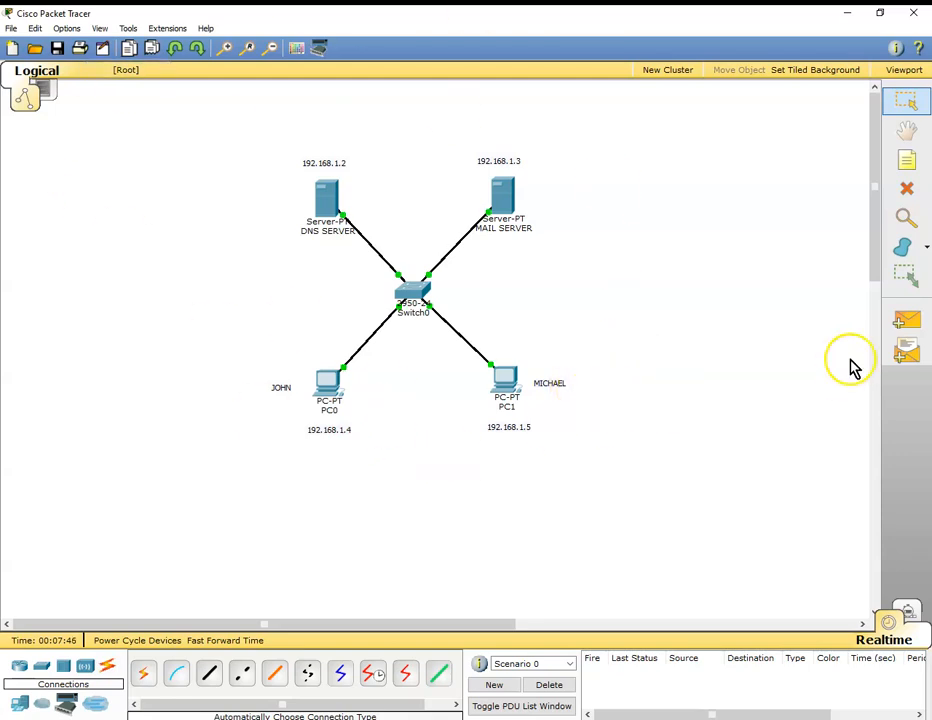
Test connectivity with a simple PDU from PC0 to PC1 and another from PC1 to PC0.
left_click(908, 322)
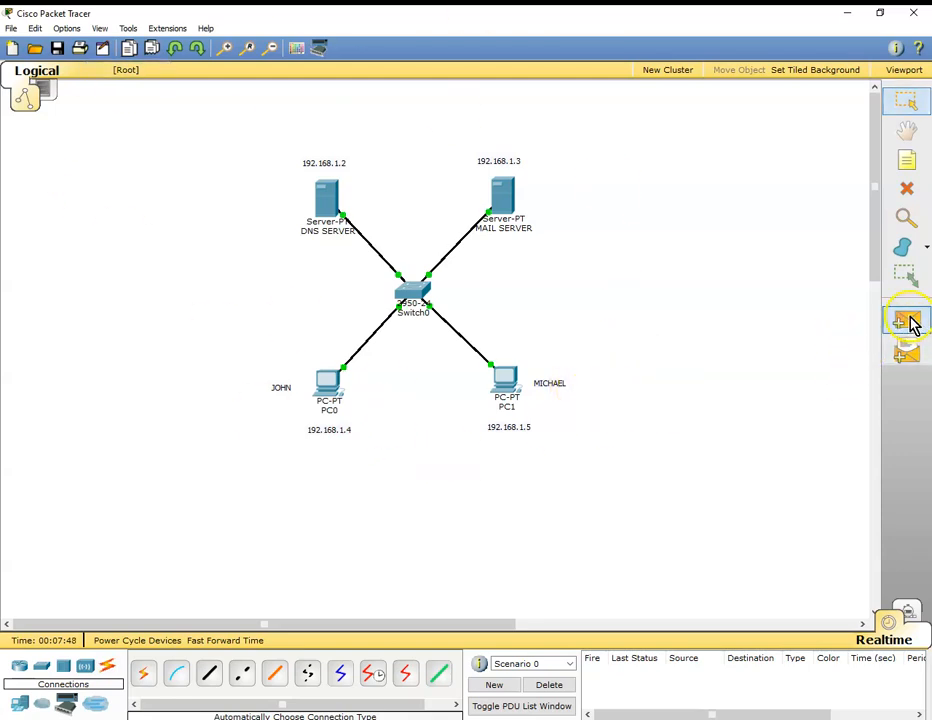
left_click(327, 392)
left_click(507, 382)
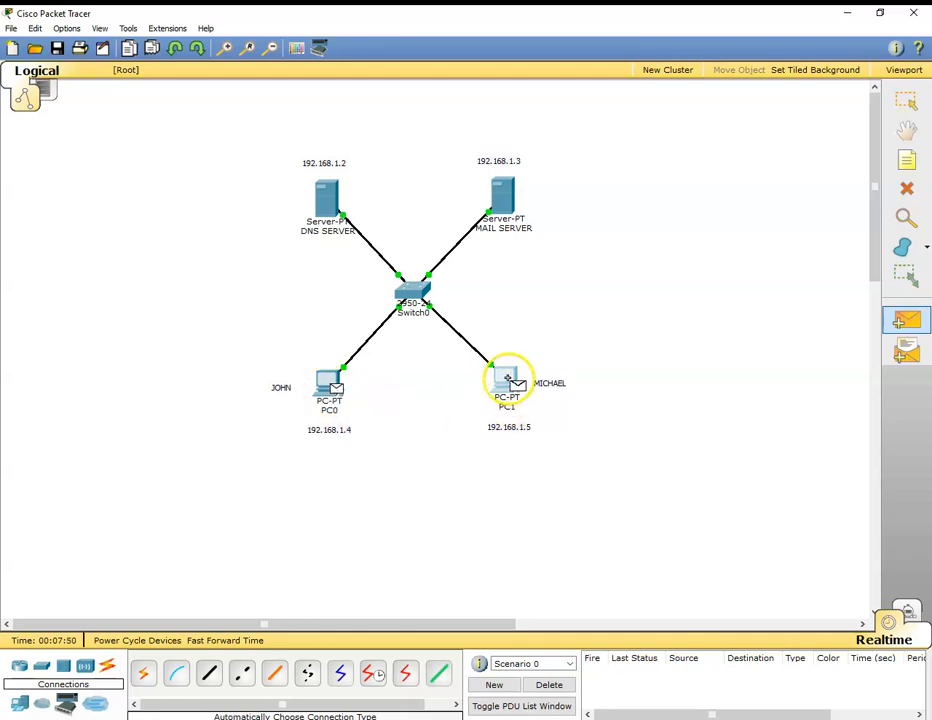
left_click(906, 322)
left_click(507, 381)
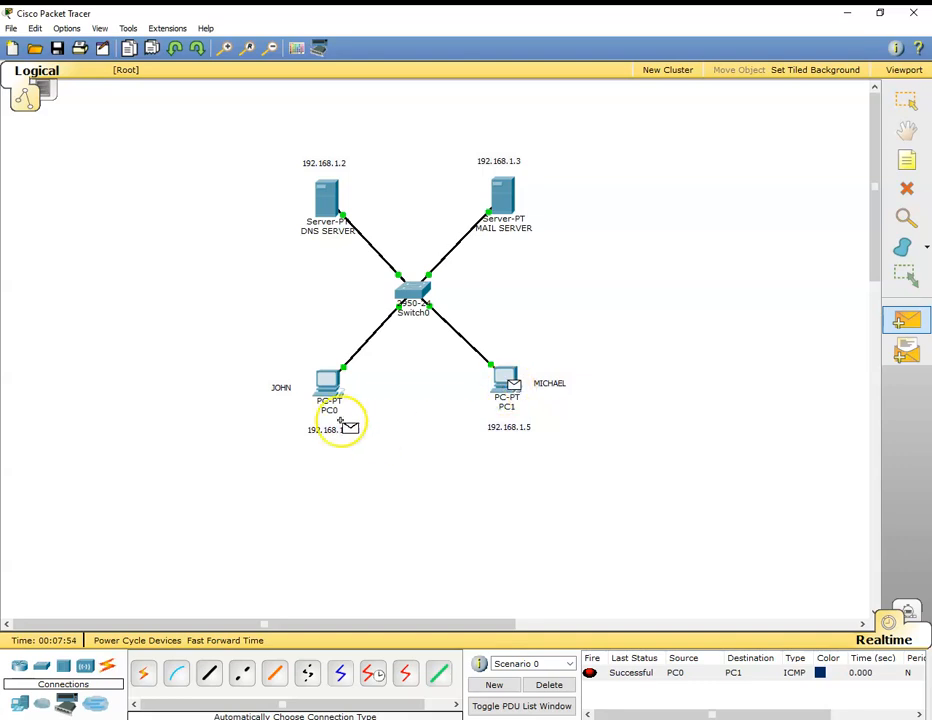
left_click(325, 385)
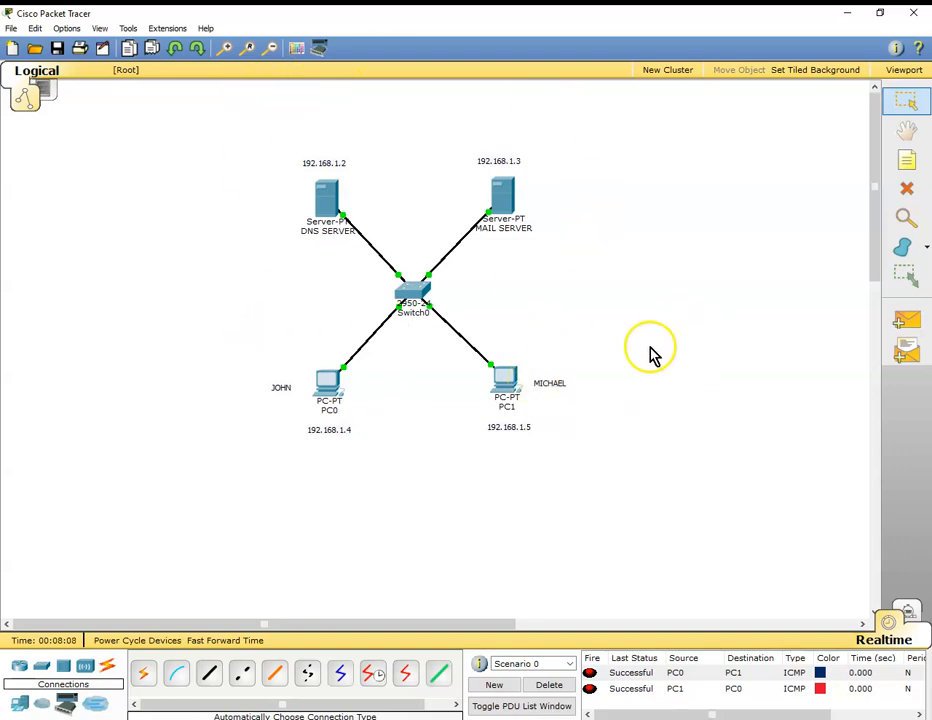
Enter the first user's name and modular.com email address in PC0's mail configuration.
left_click(329, 388)
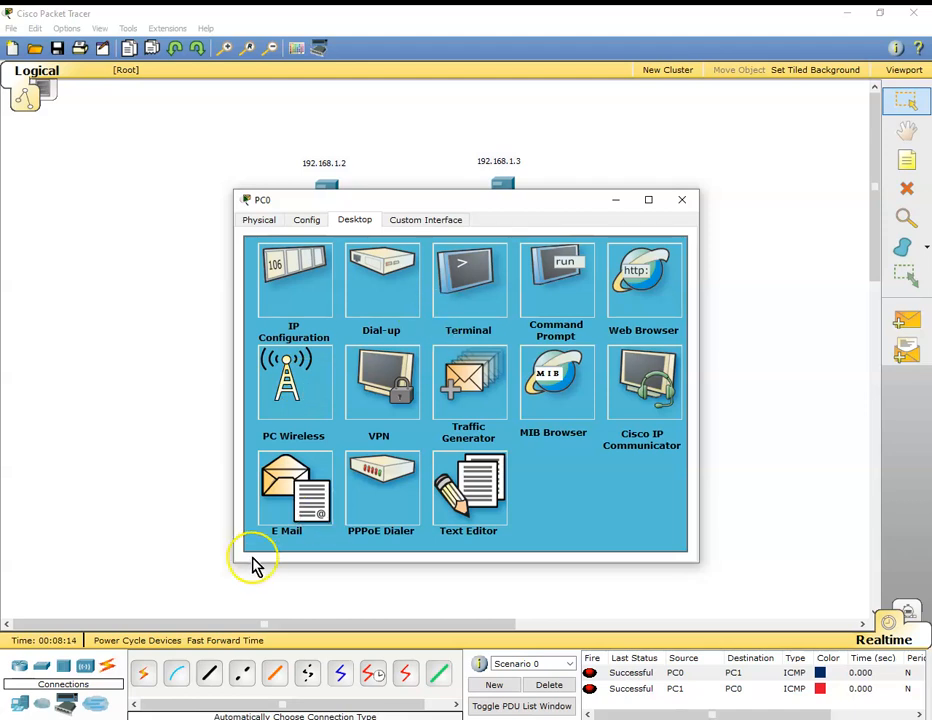
left_click(289, 474)
left_click(345, 311)
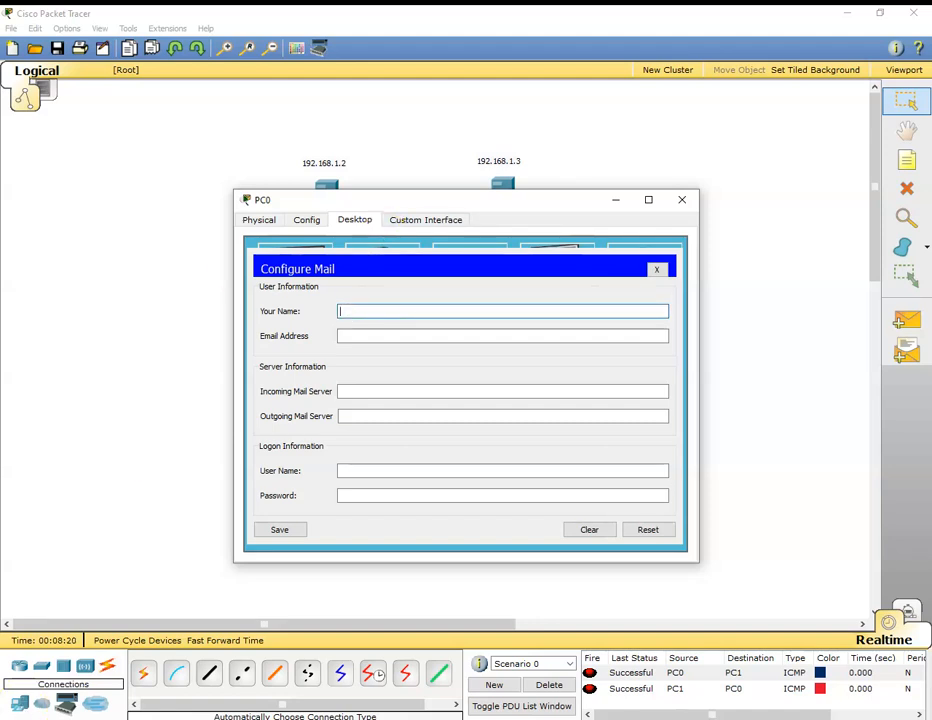
left_click(350, 418)
left_click(350, 311)
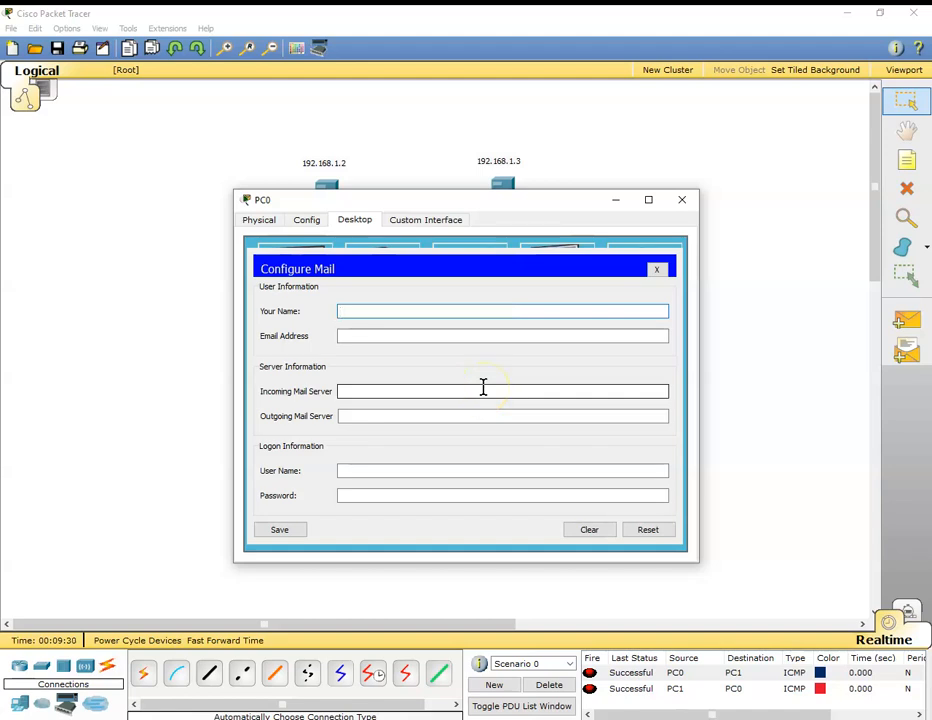
left_click(368, 335)
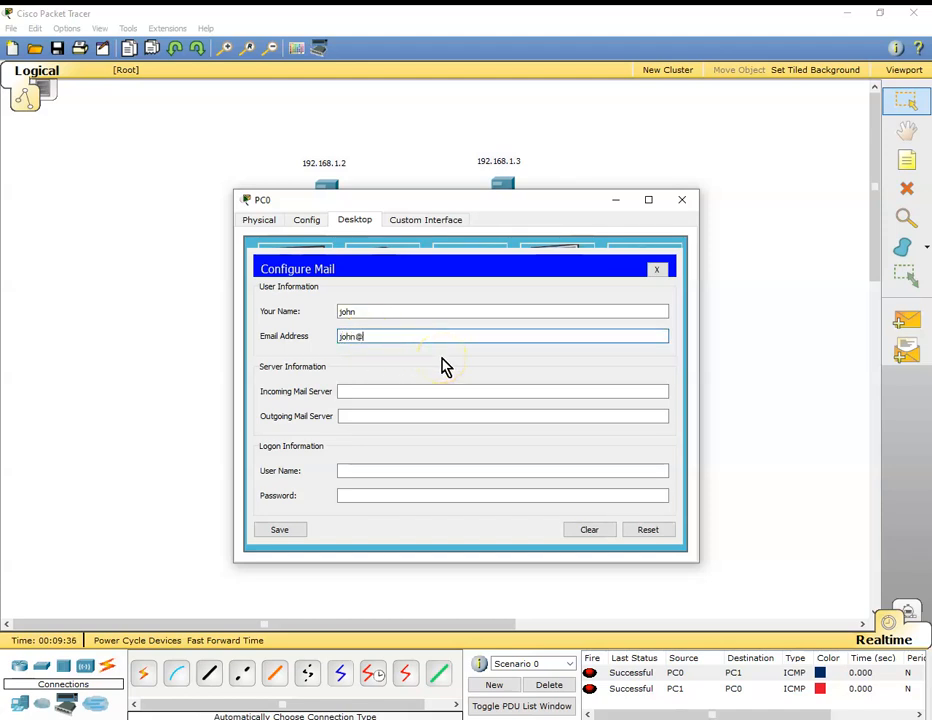
type("john@modualr.com")
left_click(383, 336)
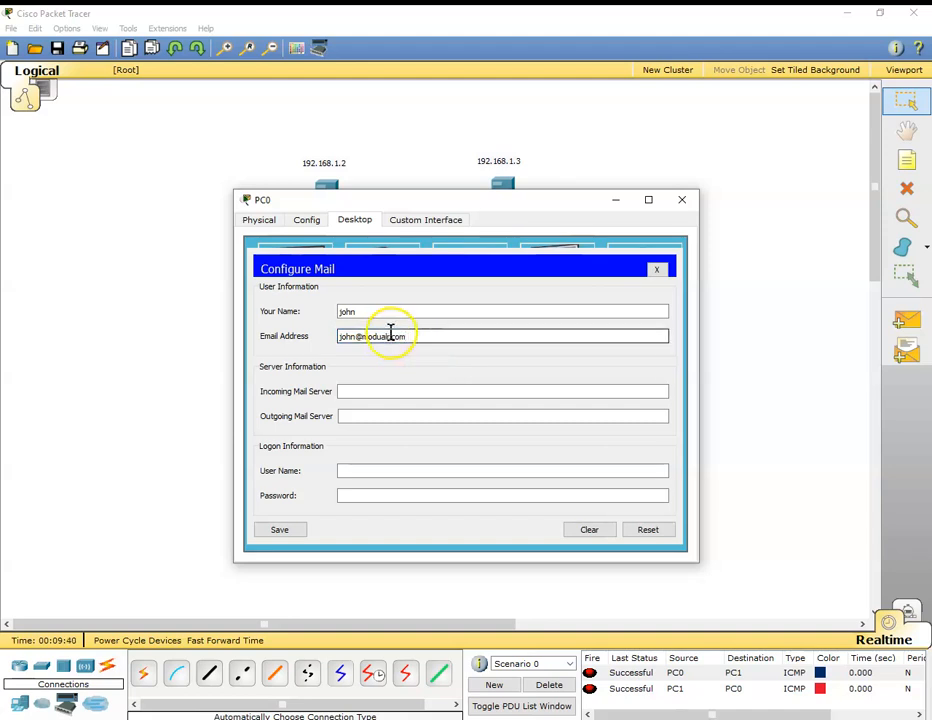
left_click(387, 338)
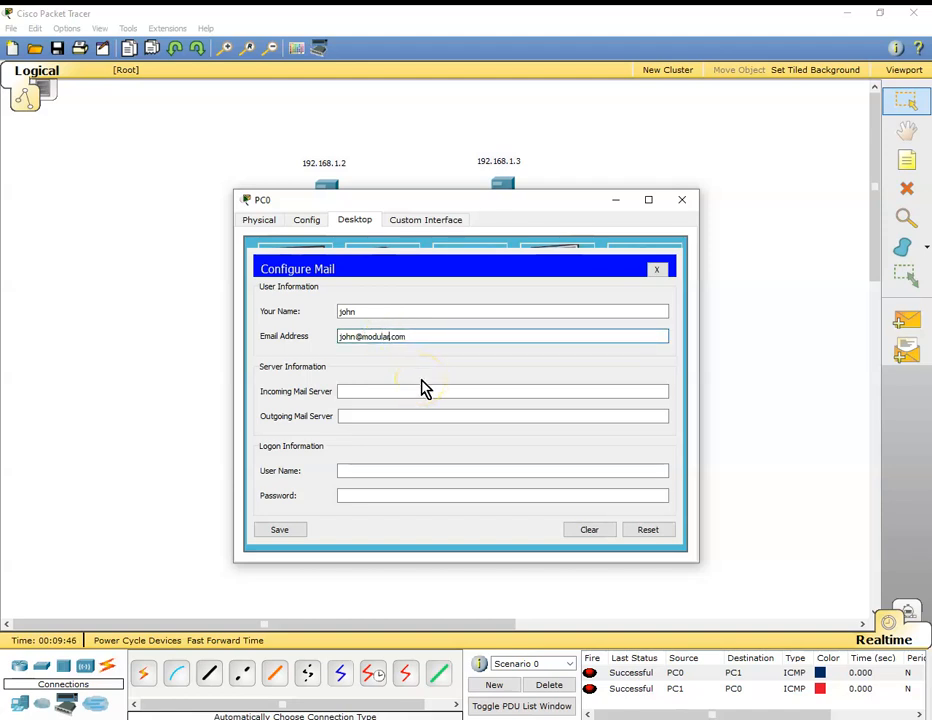
Set both the incoming and outgoing mail server in PC0's mail configuration to 192.168.1.3.
left_click(383, 391)
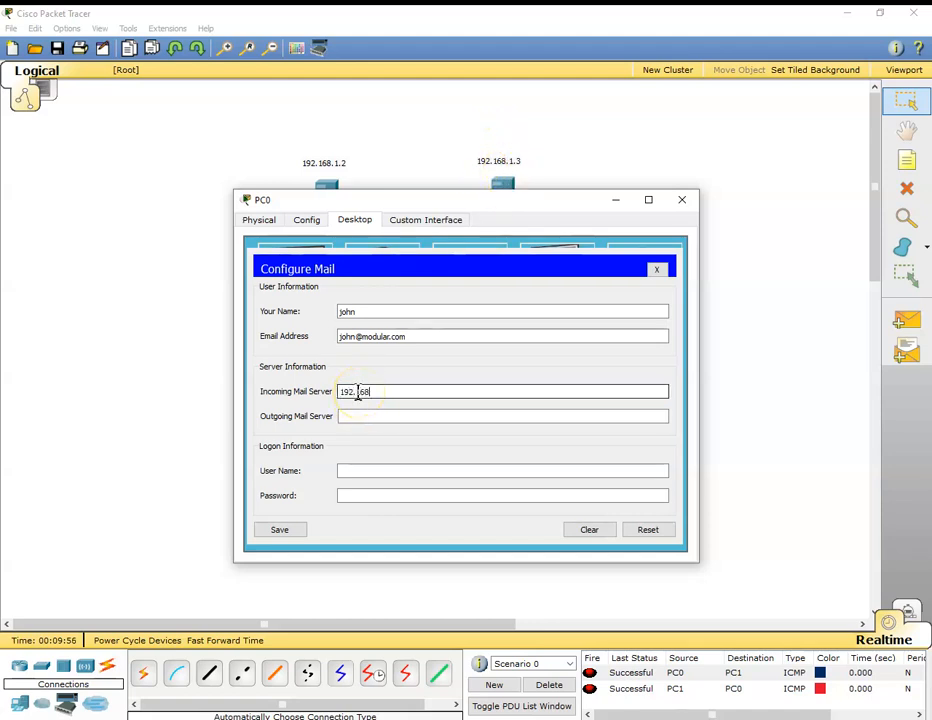
type("3")
left_click_drag(341, 393, 421, 393)
key("ctrl+c")
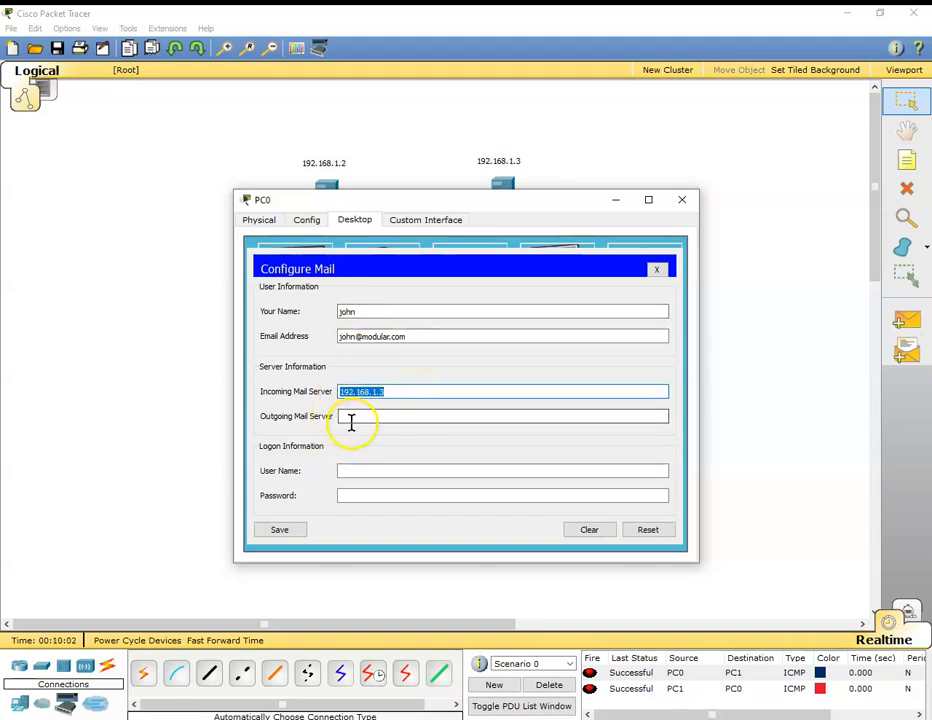
left_click(352, 418)
key("ctrl+v")
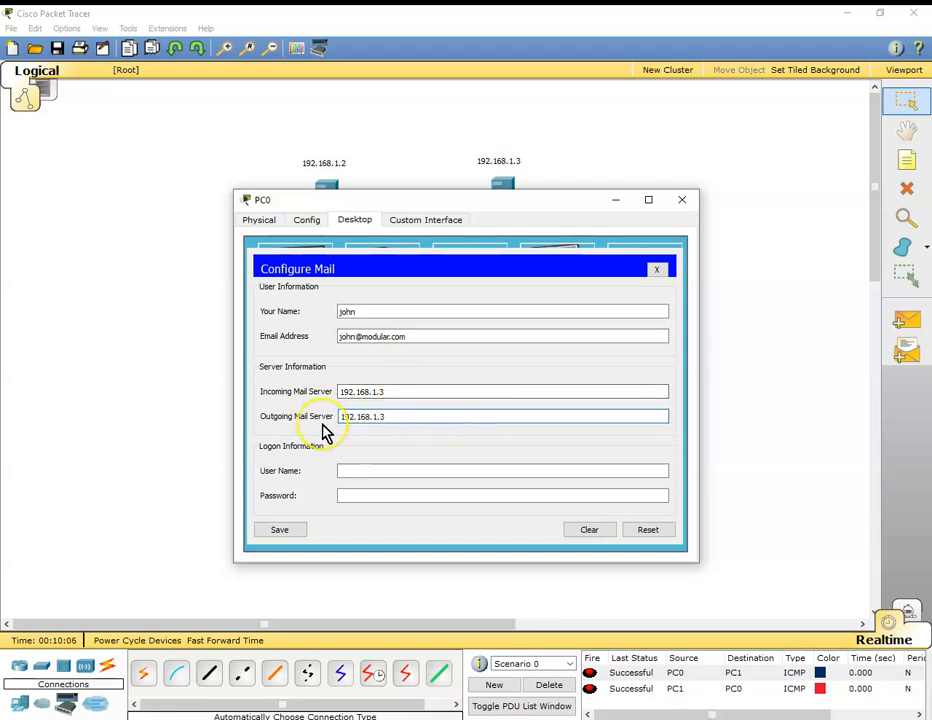
Enter the first user's logon user name and password in PC0's mail configuration, save it and close PC0.
left_click(354, 470)
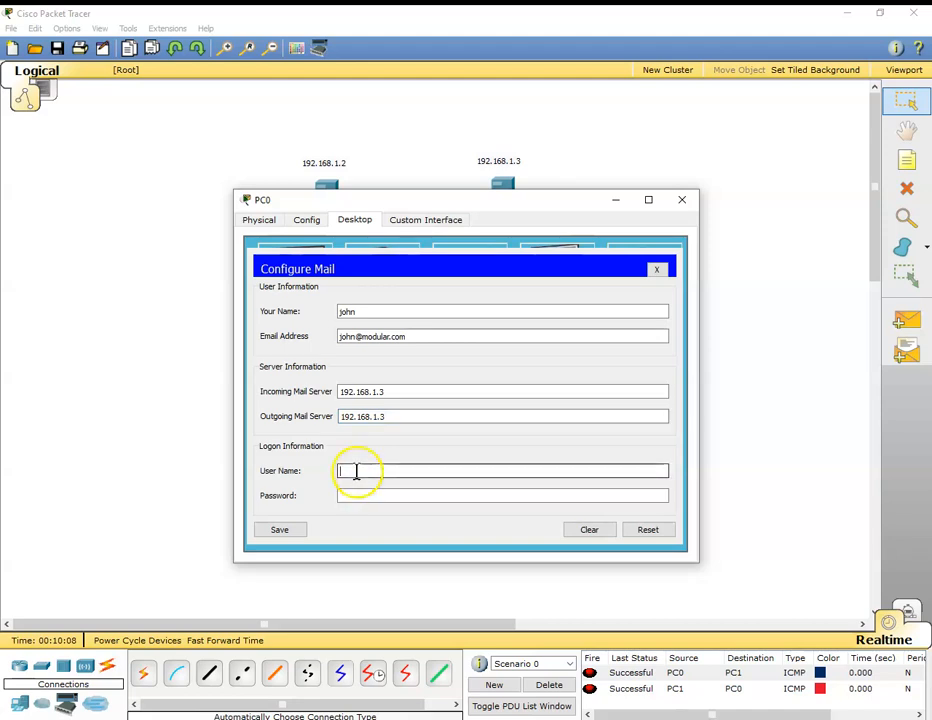
key("Tab")
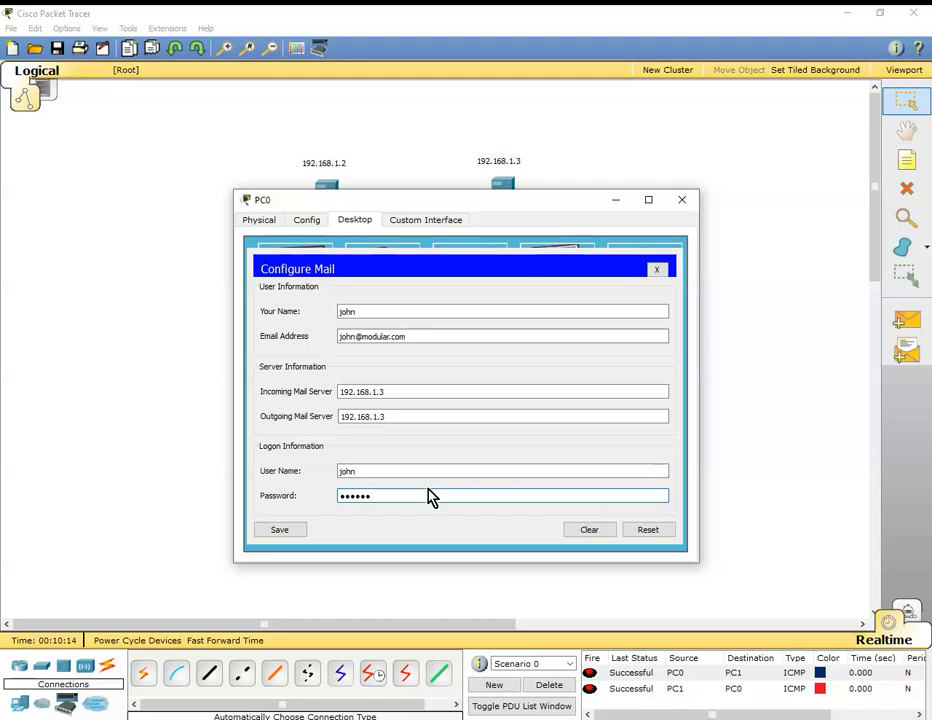
left_click(288, 533)
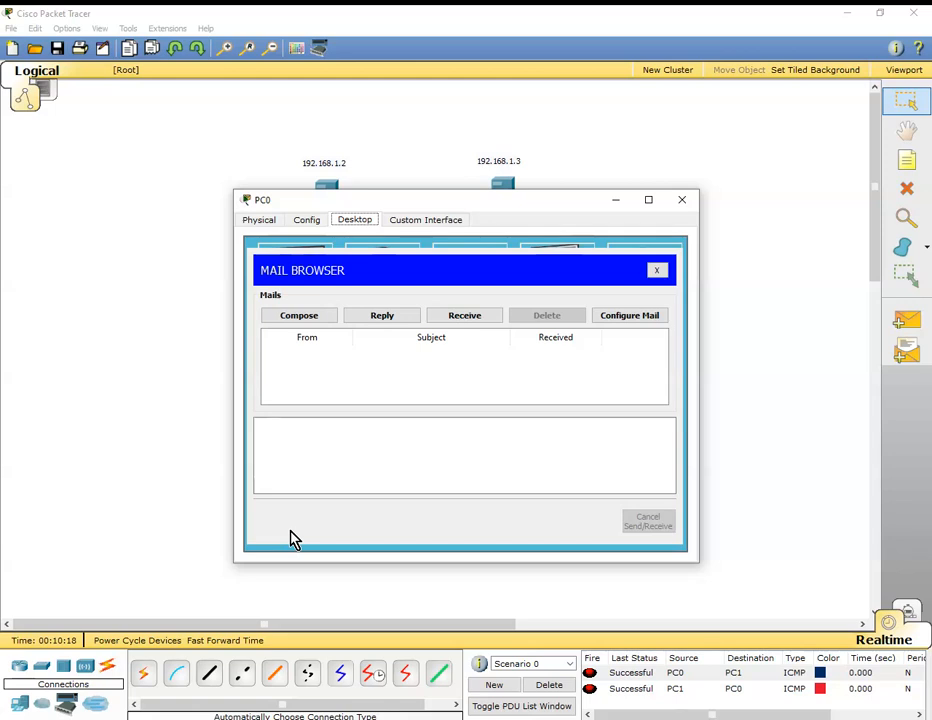
left_click(331, 547)
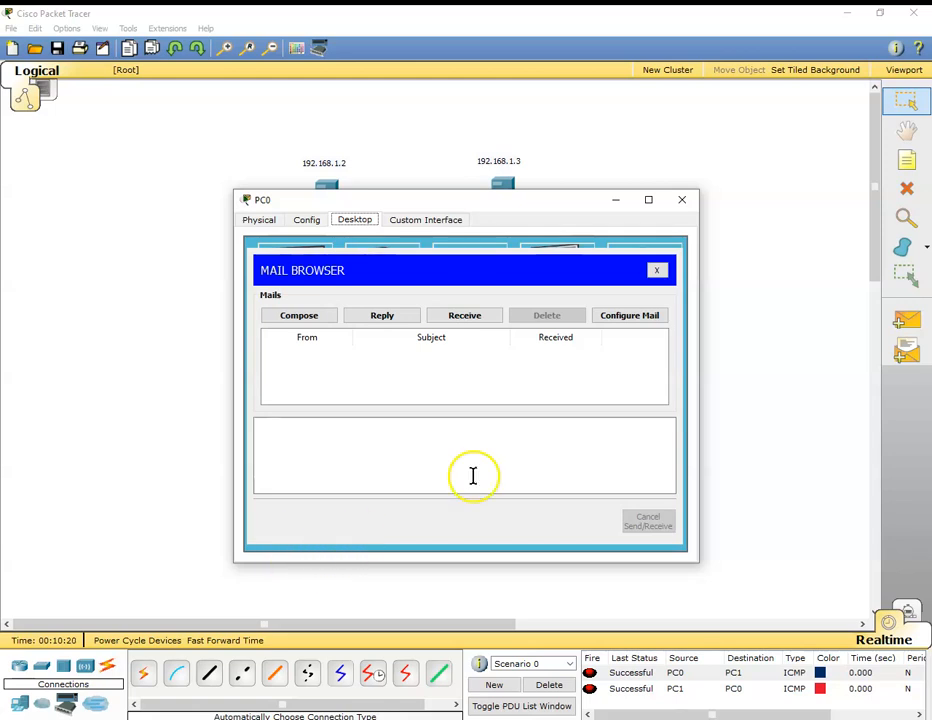
left_click(688, 205)
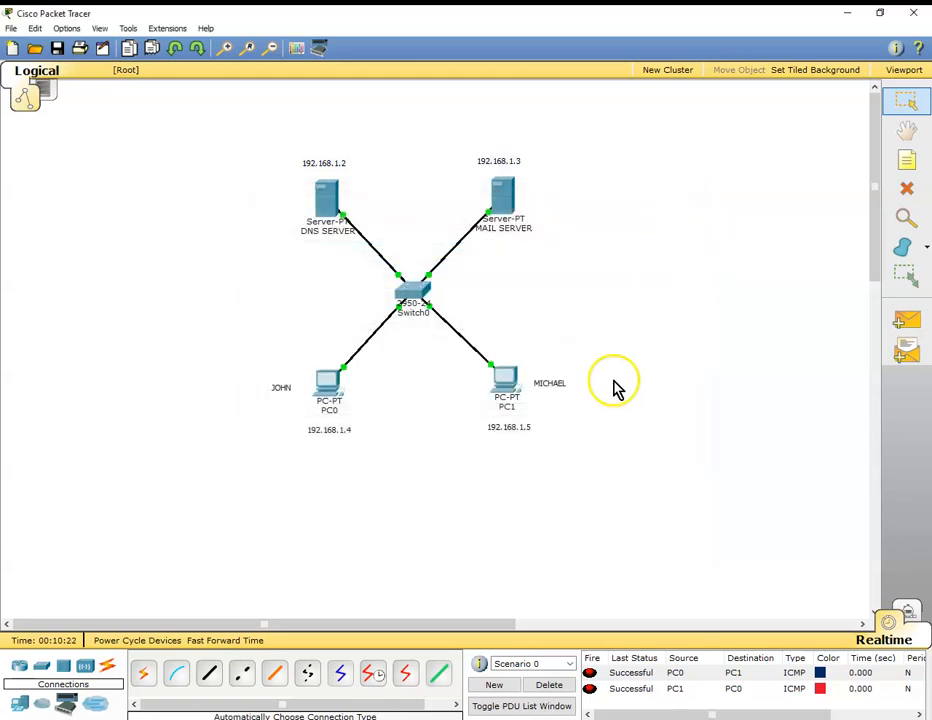
Enter the second user's name and modular.com email address in PC1's mail configuration.
left_click(508, 385)
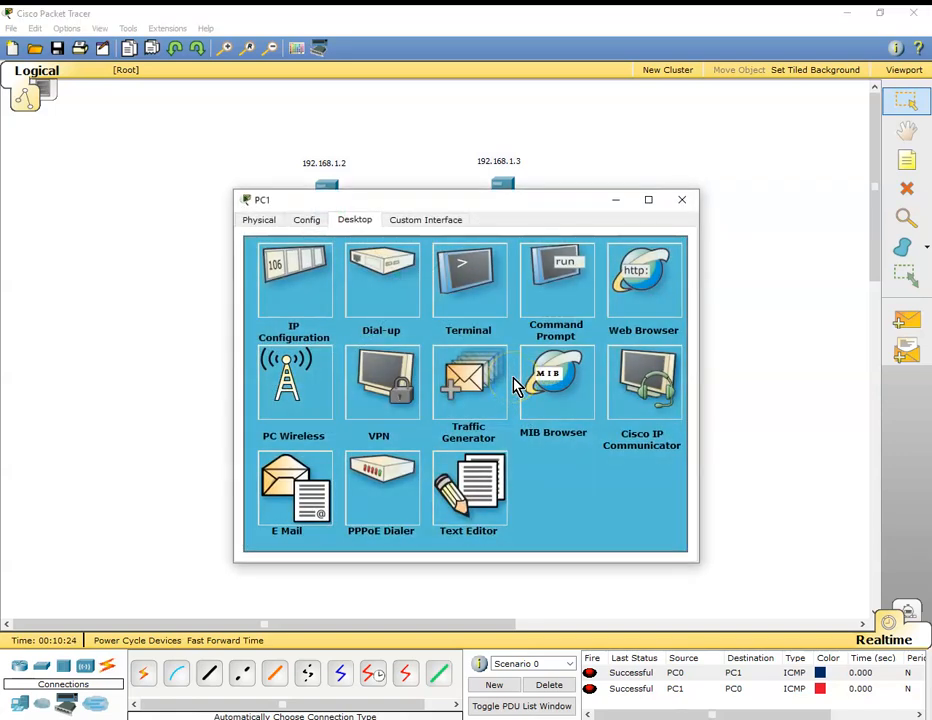
left_click(300, 488)
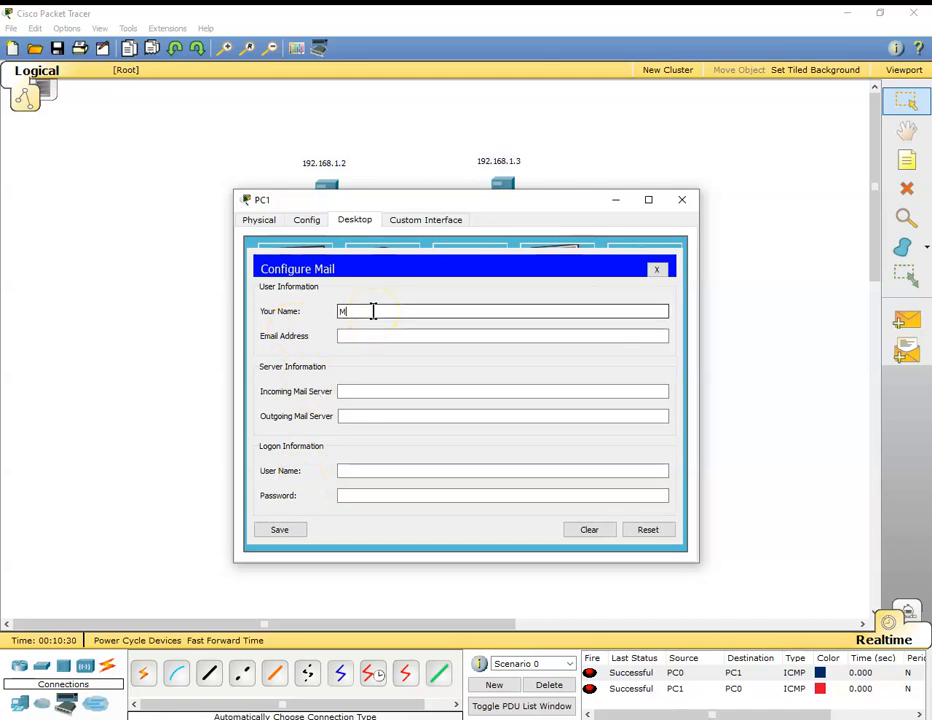
left_click(347, 333)
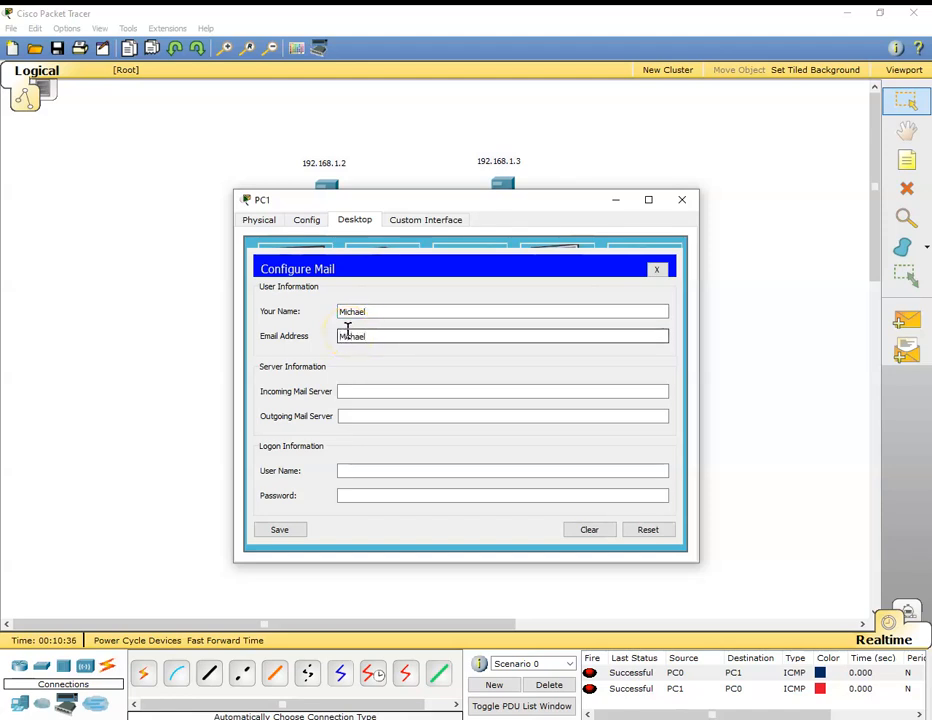
type("Michael@modualr.com")
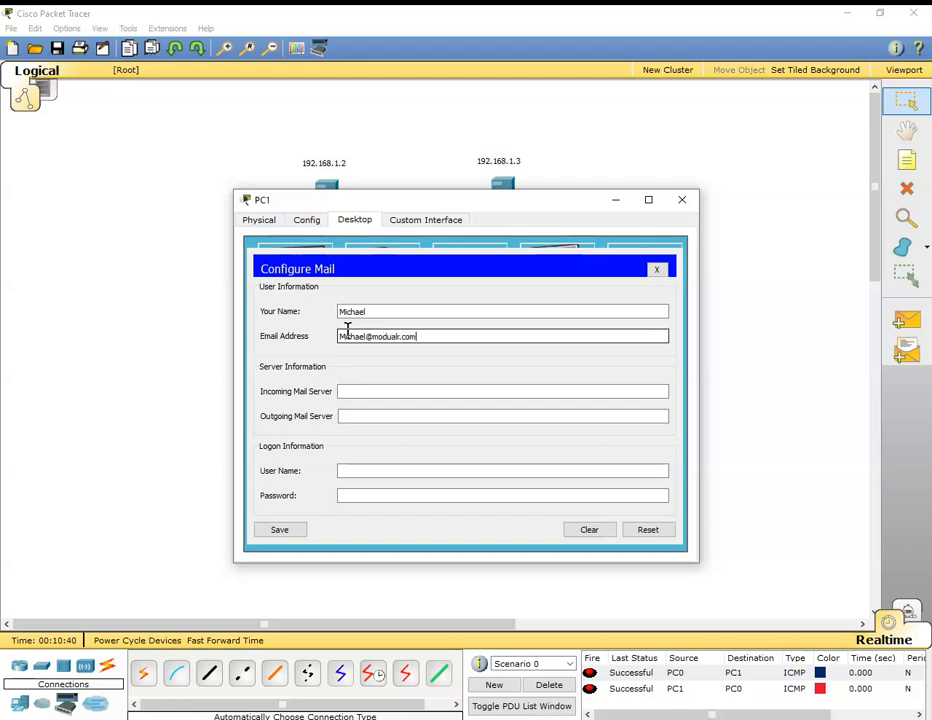
left_click(399, 340)
key("BackSpace")
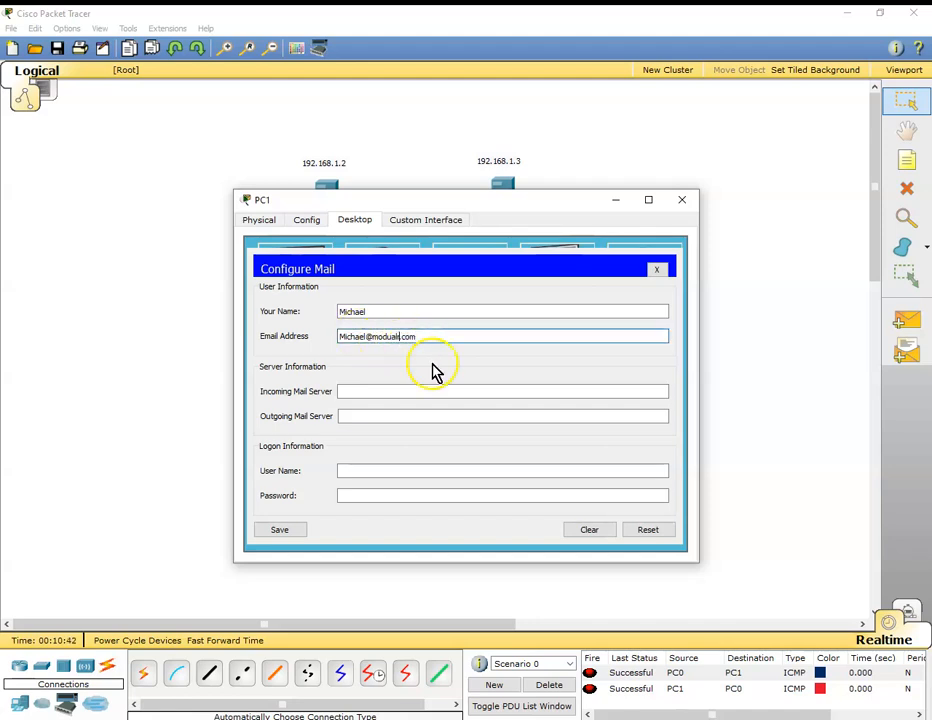
type("lar")
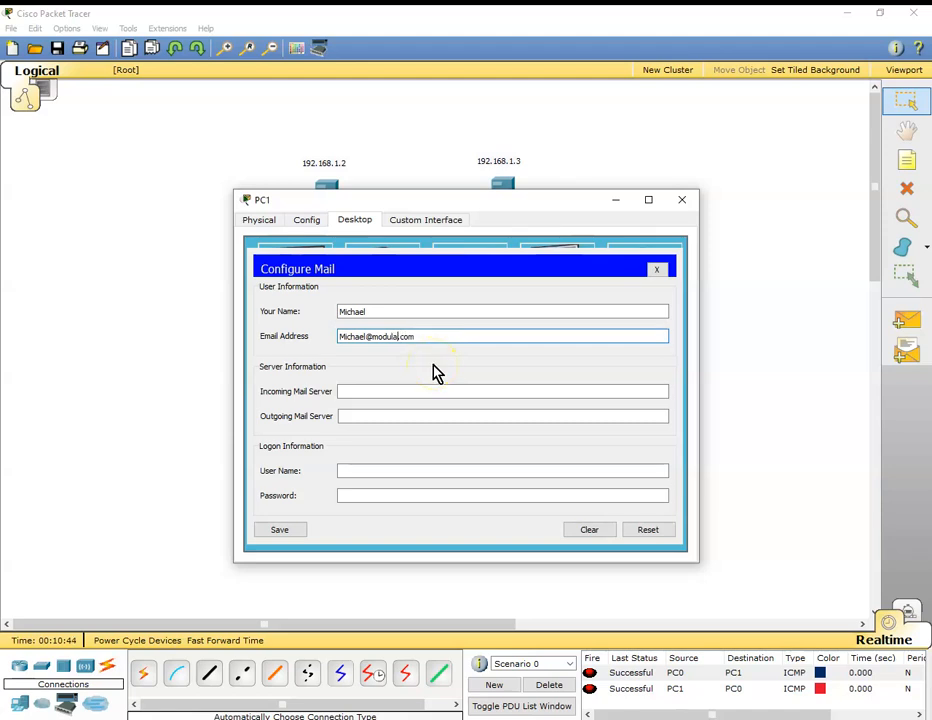
Set both the incoming and outgoing mail server in PC1's mail configuration to 192.168.1.3.
key("Tab")
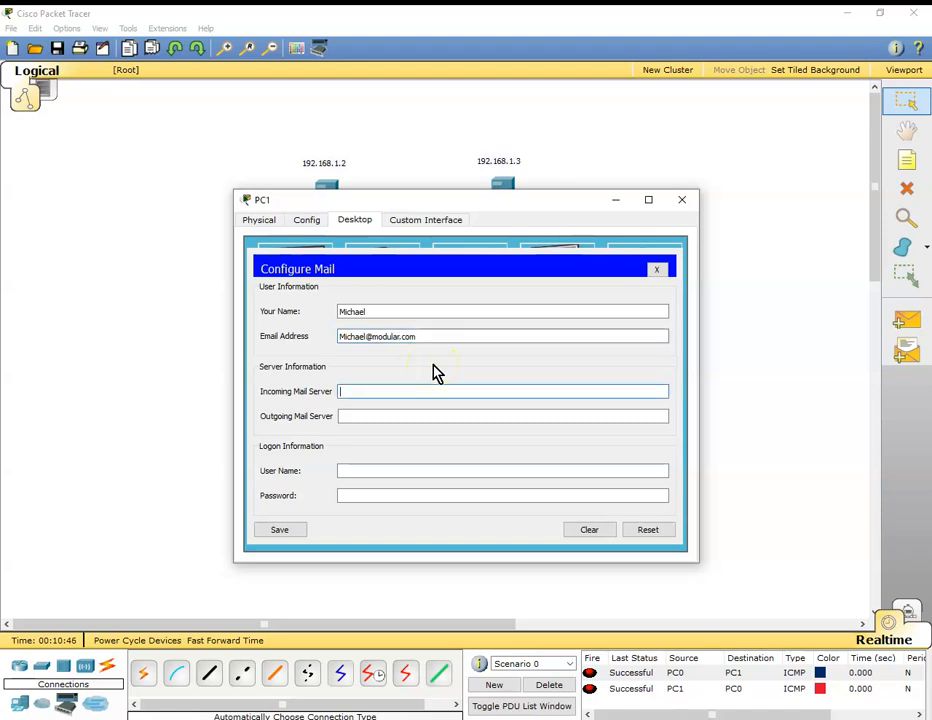
type("192.168.1.3")
left_click(366, 414)
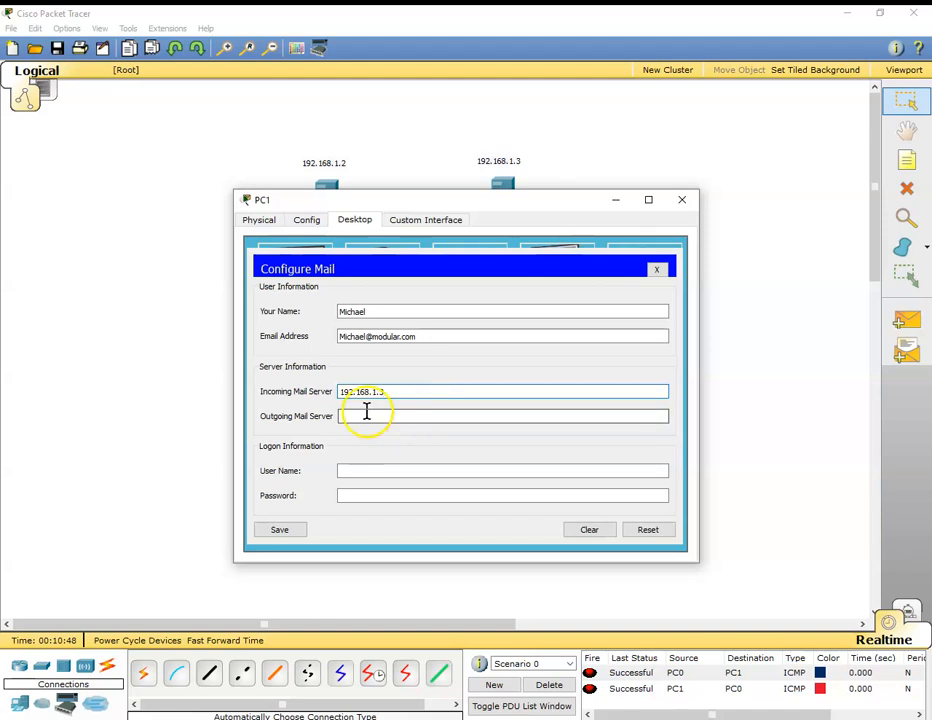
key("ctrl+v")
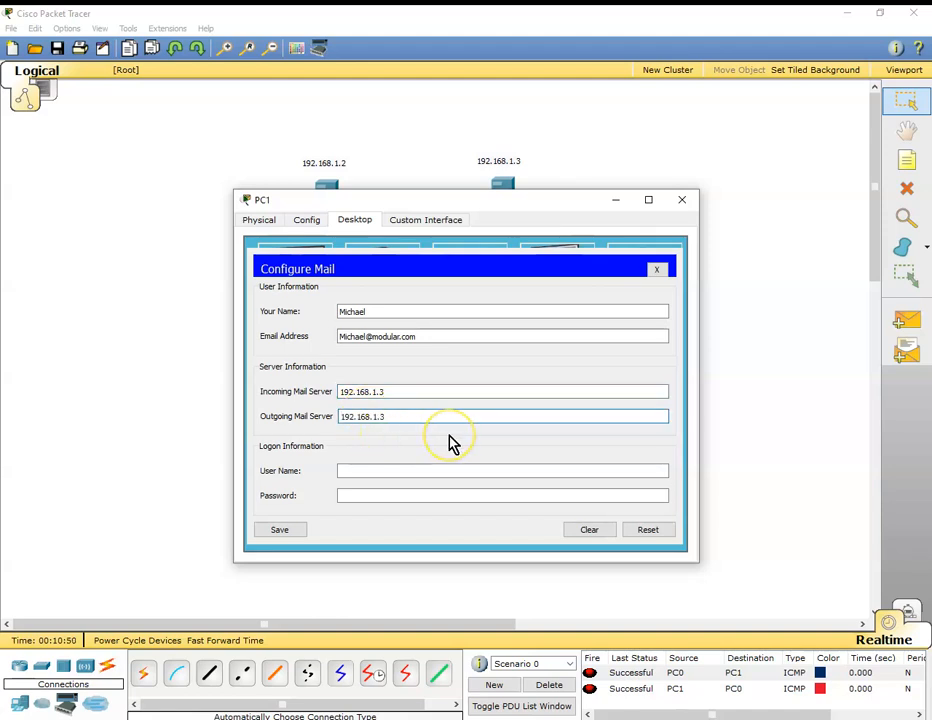
Enter the second user's logon user name and password in PC1's mail configuration, save it and close PC1.
left_click(357, 470)
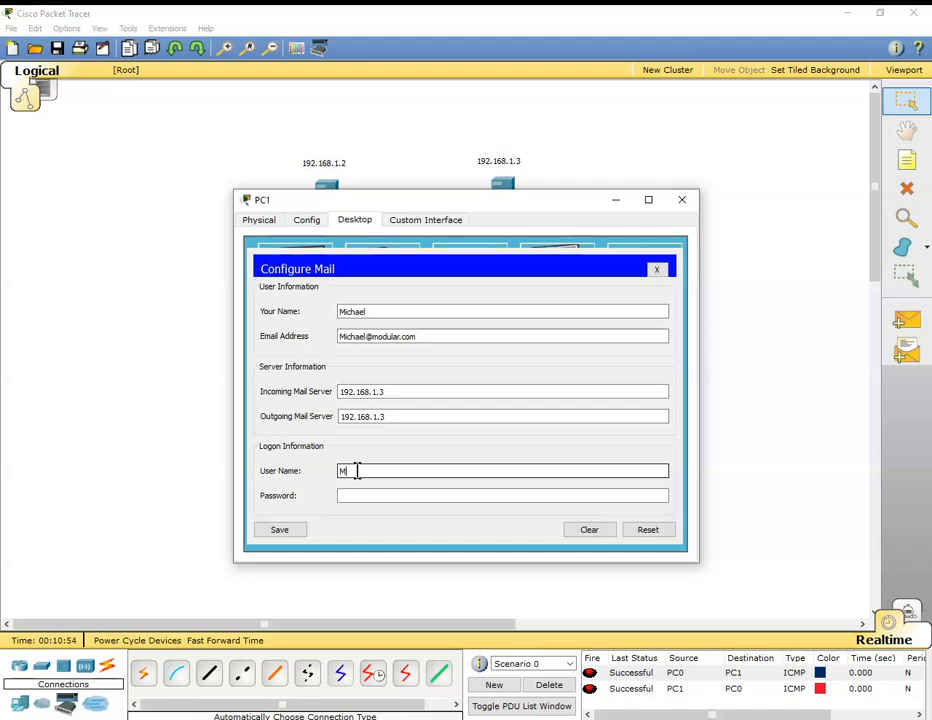
key("Tab")
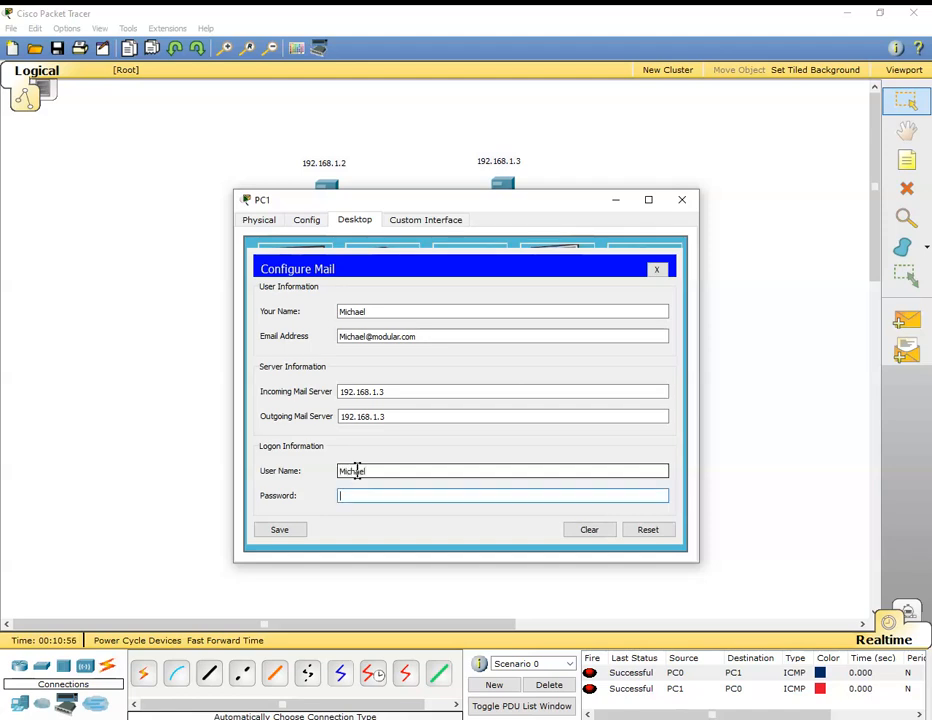
type("cl")
left_click(277, 531)
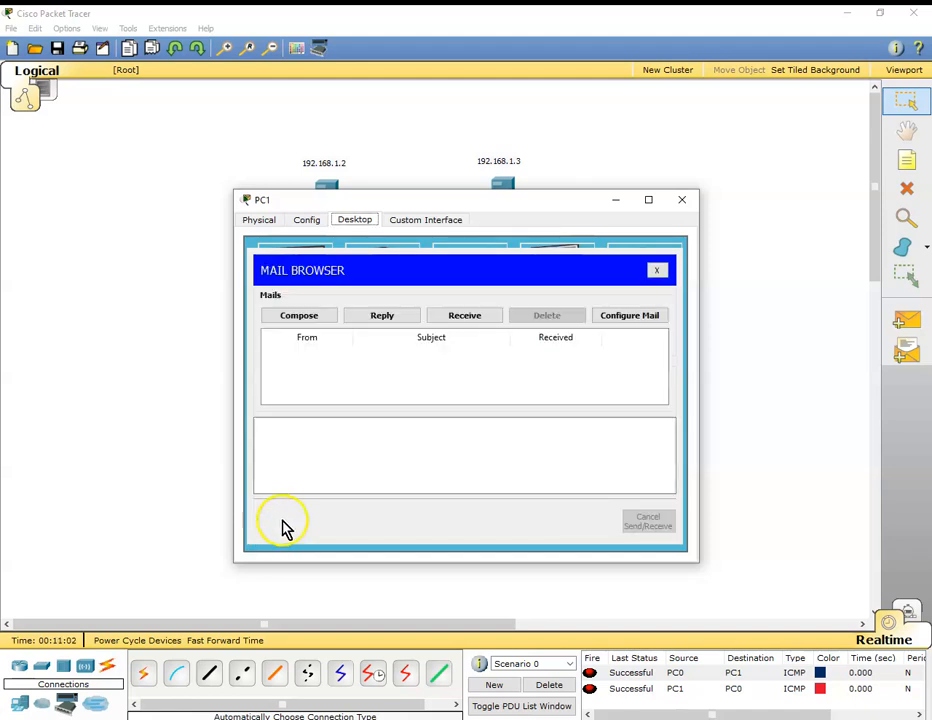
left_click(684, 201)
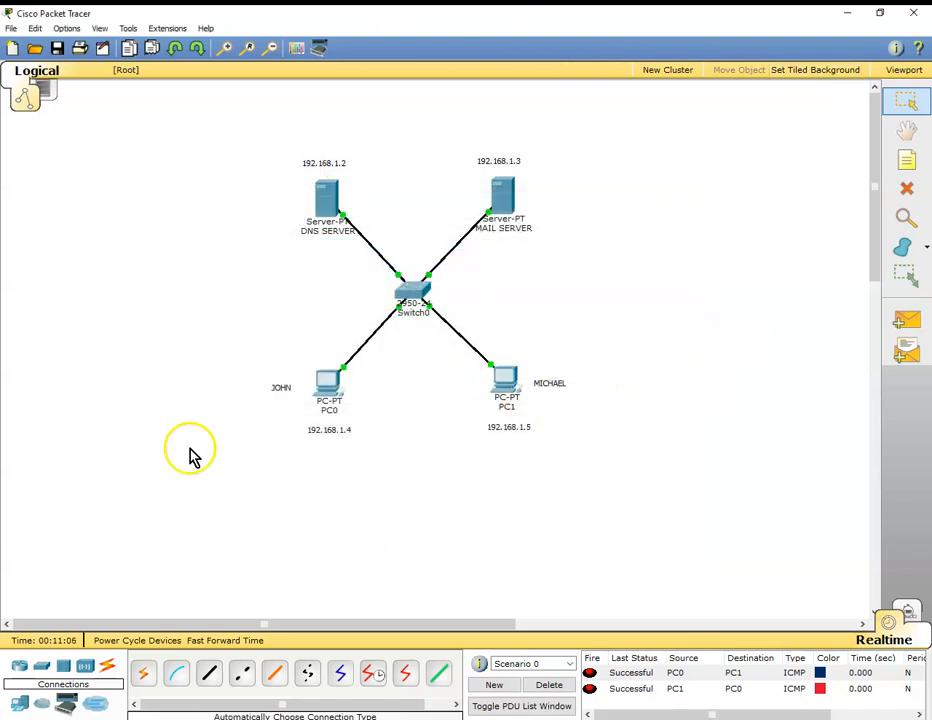
Send an email from PC0 to the second user's modular.com address with subject TEST and body BATCH 3.
left_click(327, 392)
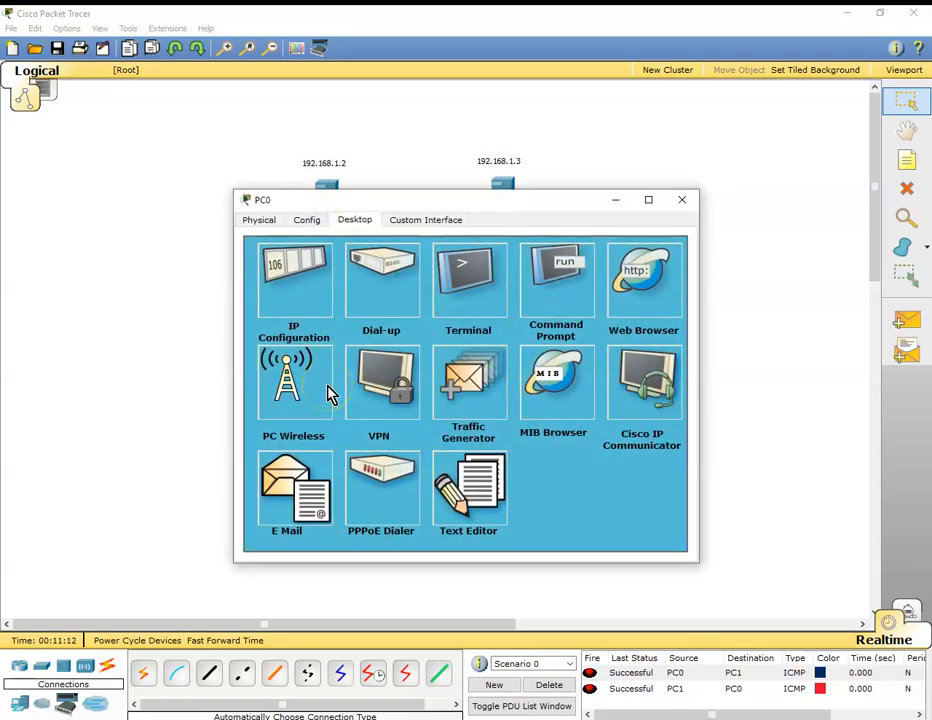
left_click(287, 498)
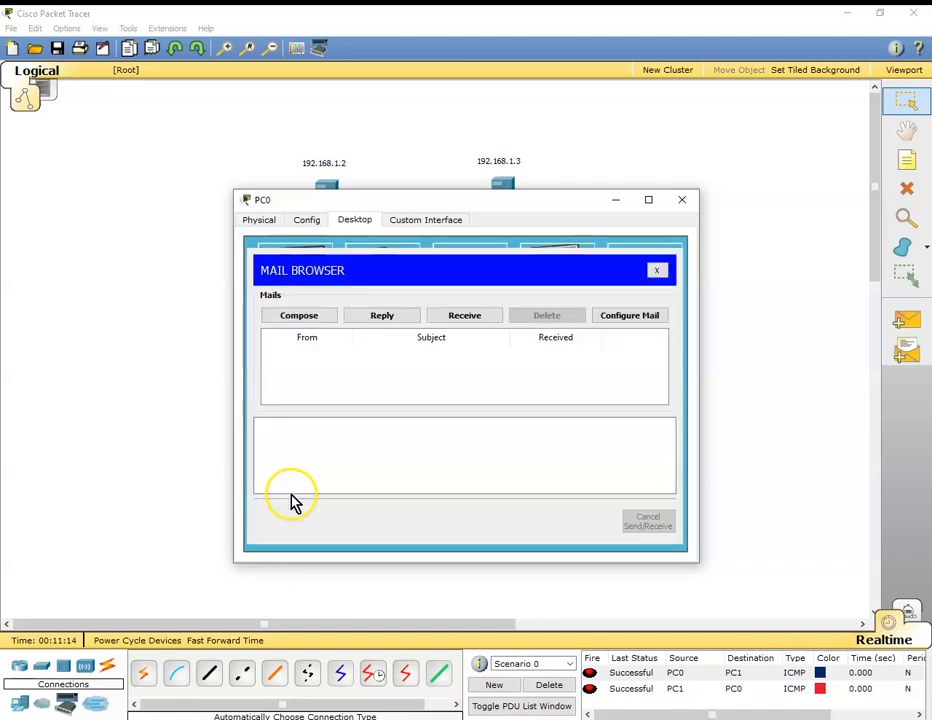
left_click(320, 317)
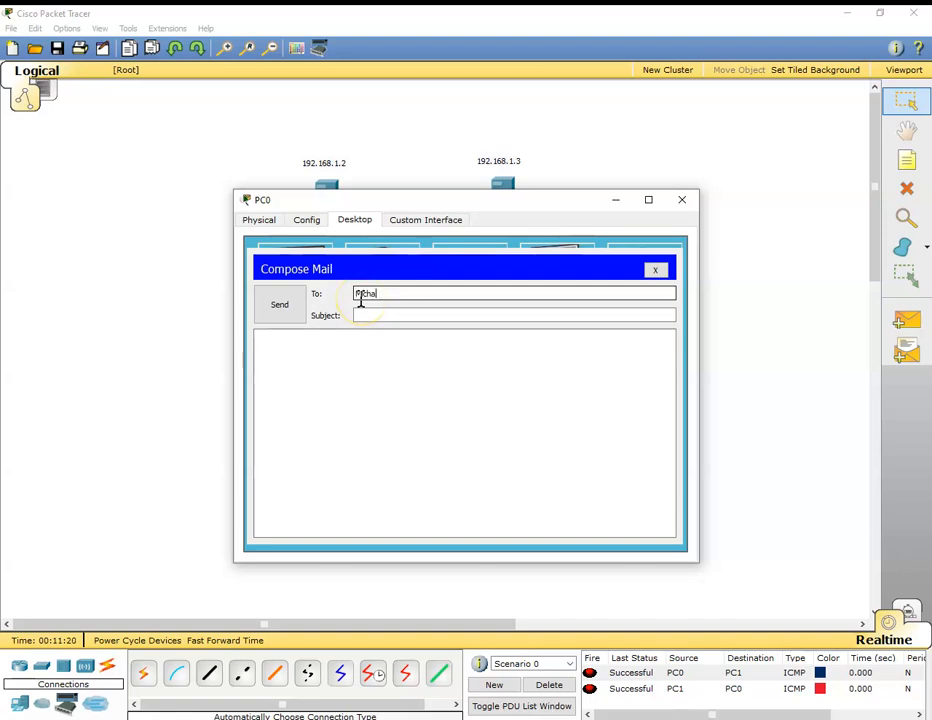
type("michael@modular.")
type("com")
key("Tab")
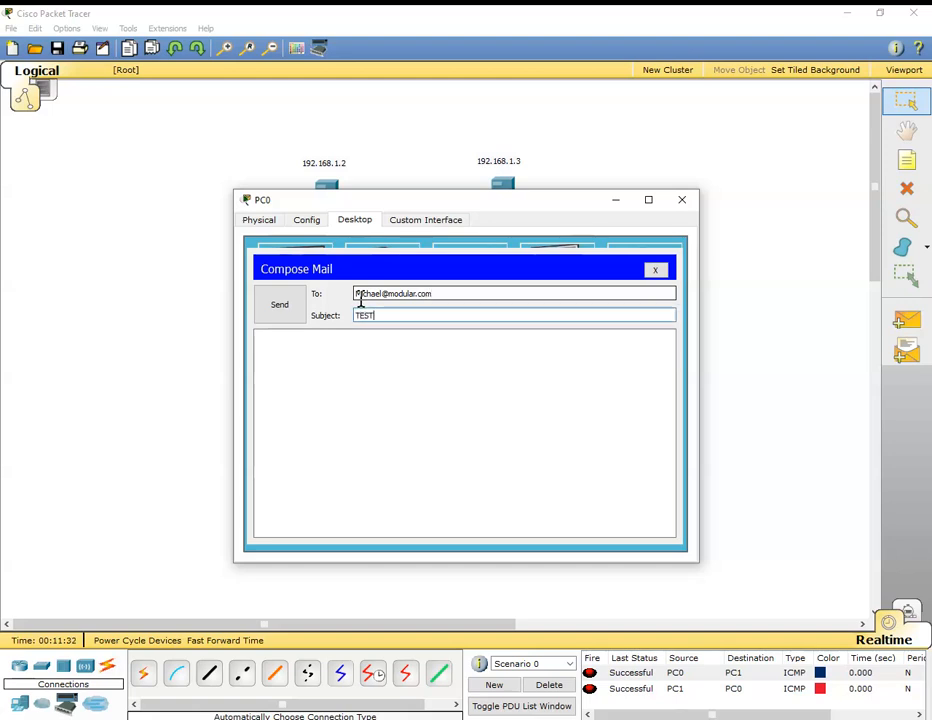
left_click(323, 334)
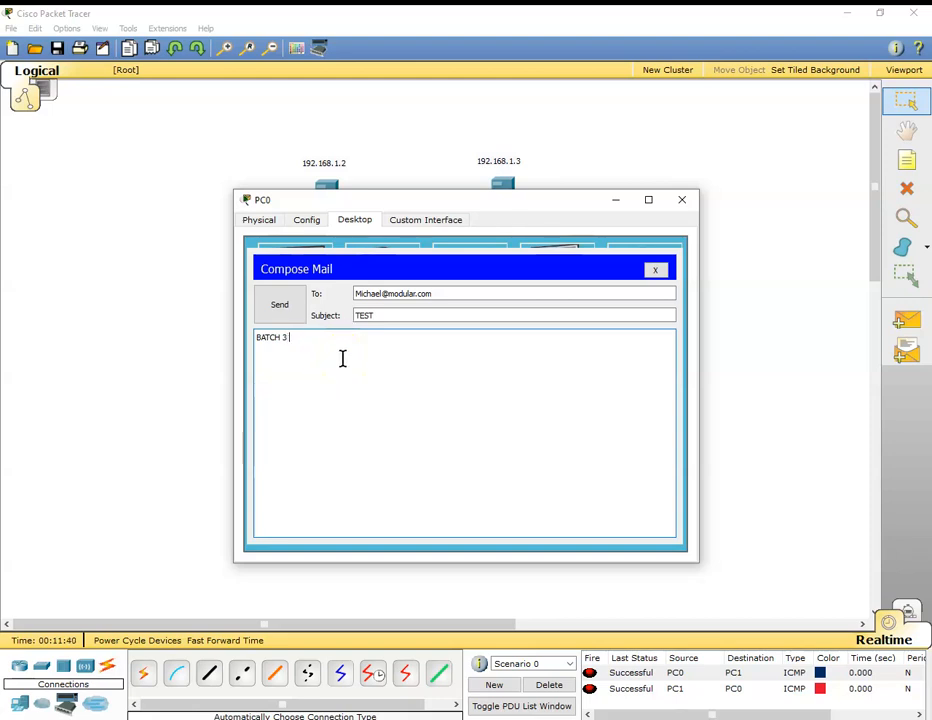
left_click(288, 306)
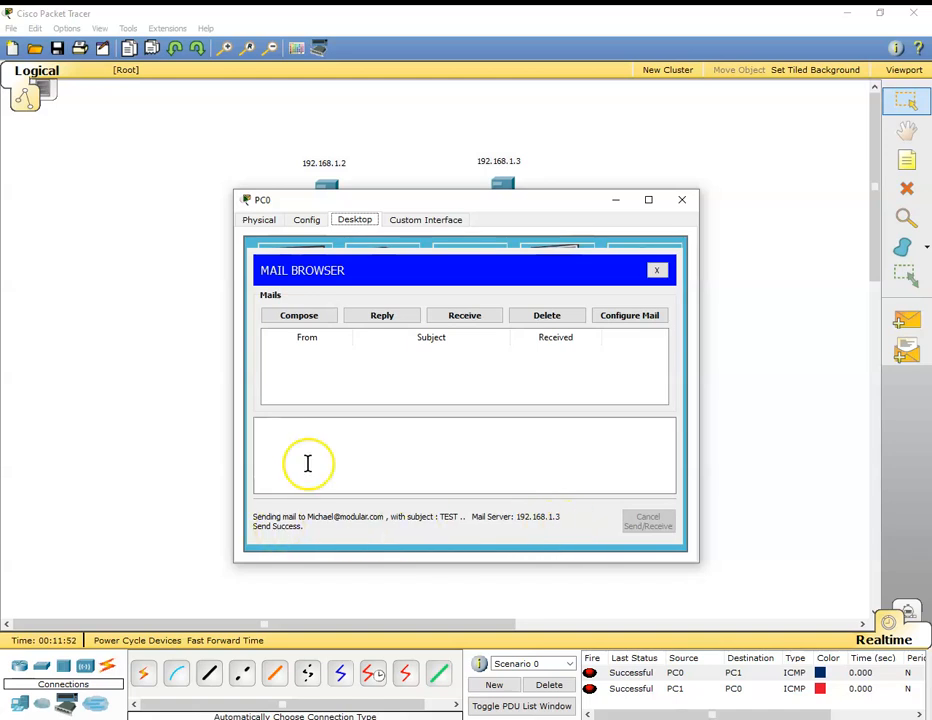
left_click(682, 200)
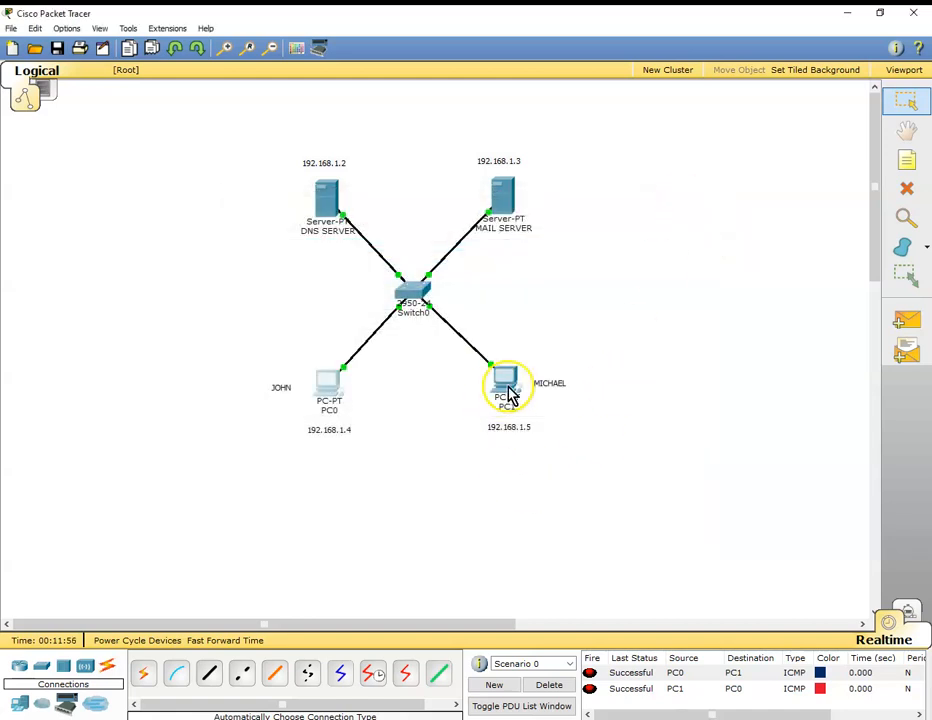
Receive the mail on PC1 and open the message with subject TEST.
left_click(506, 396)
left_click(287, 491)
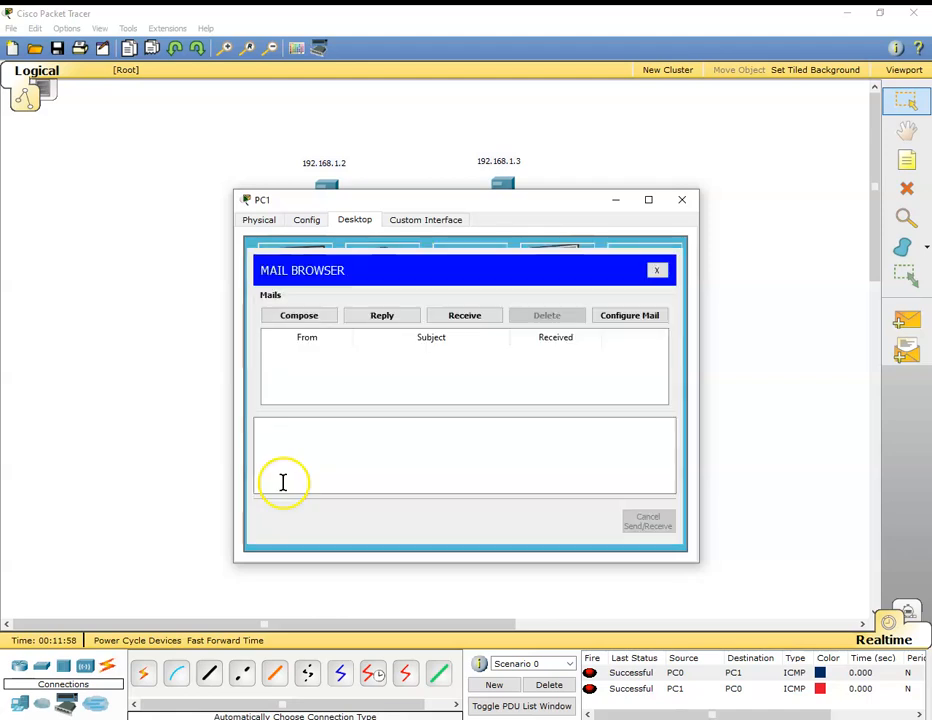
left_click(476, 318)
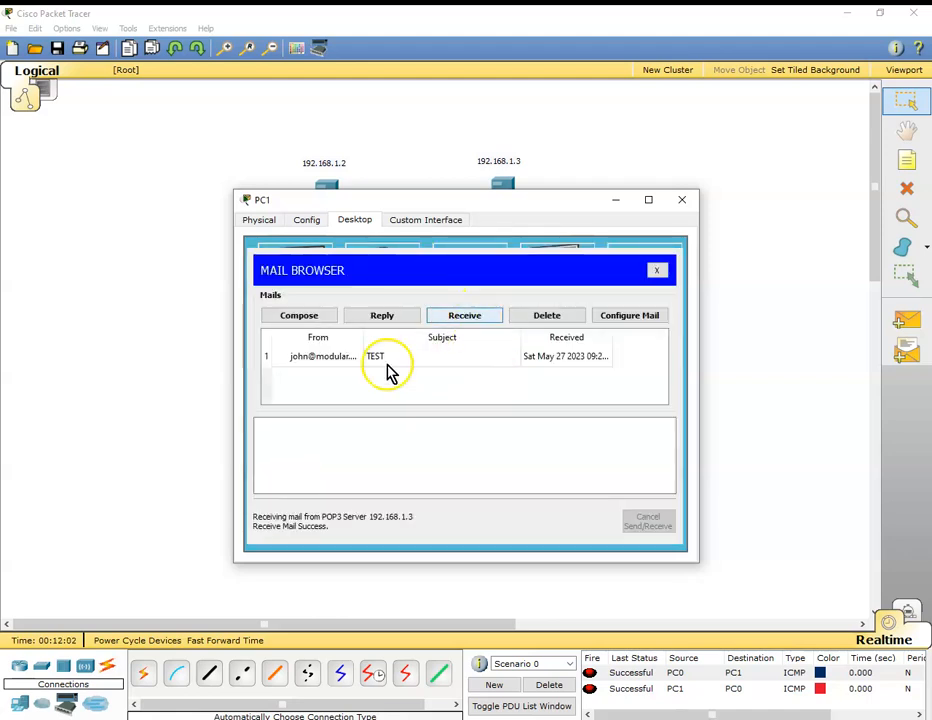
left_click(321, 362)
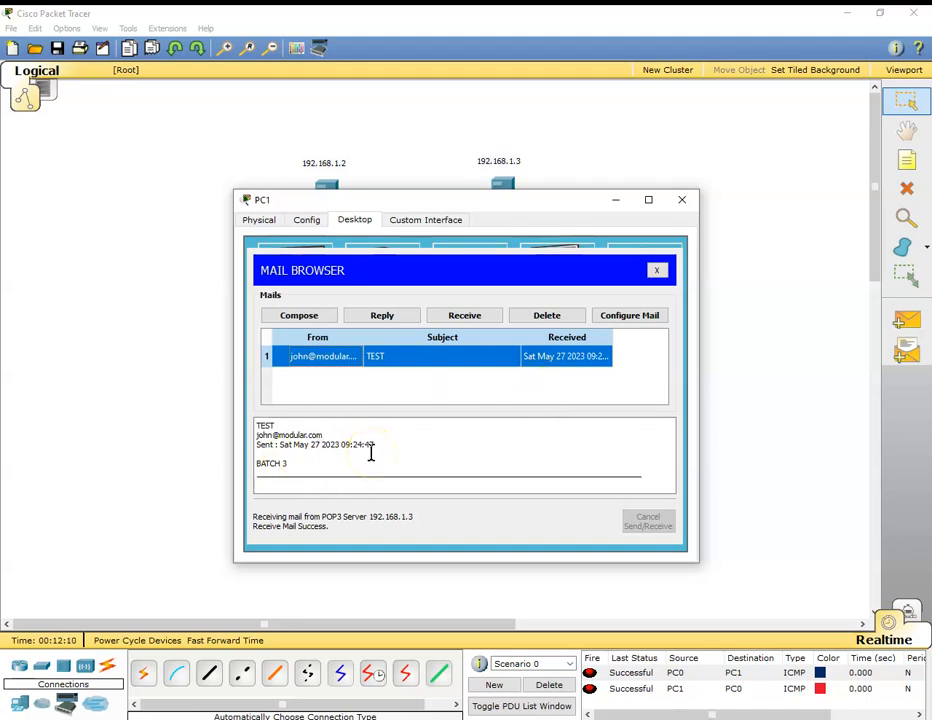
left_click(388, 315)
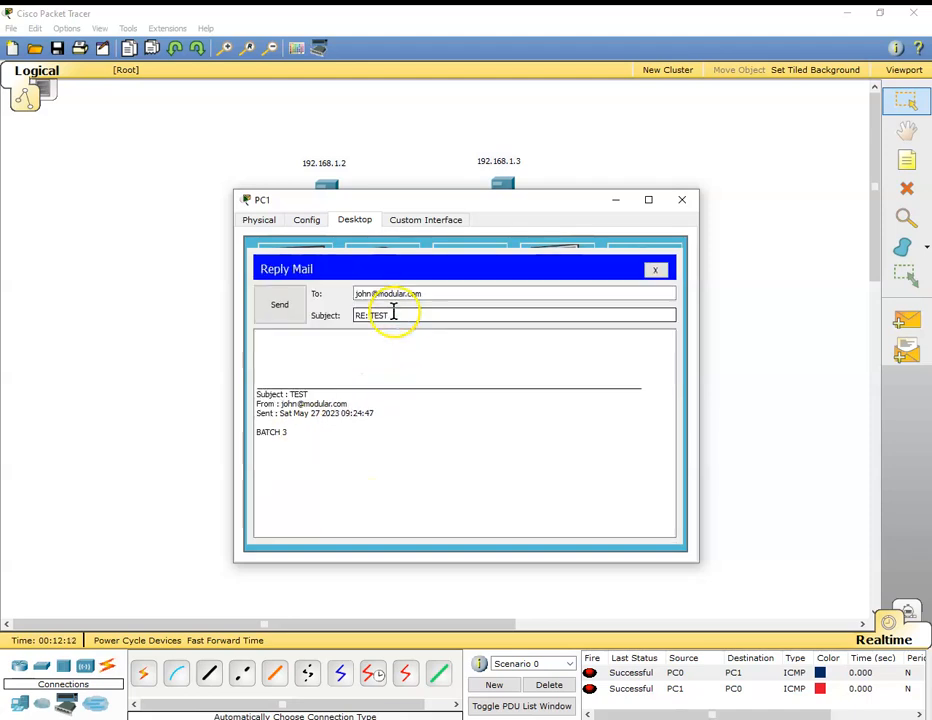
left_click(291, 433)
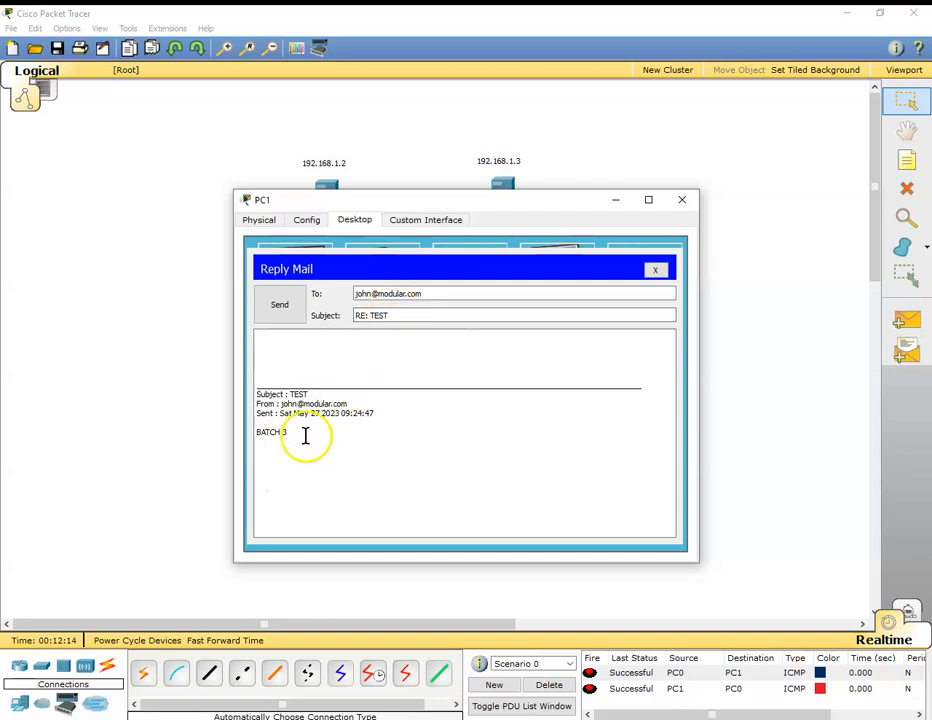
left_click(657, 272)
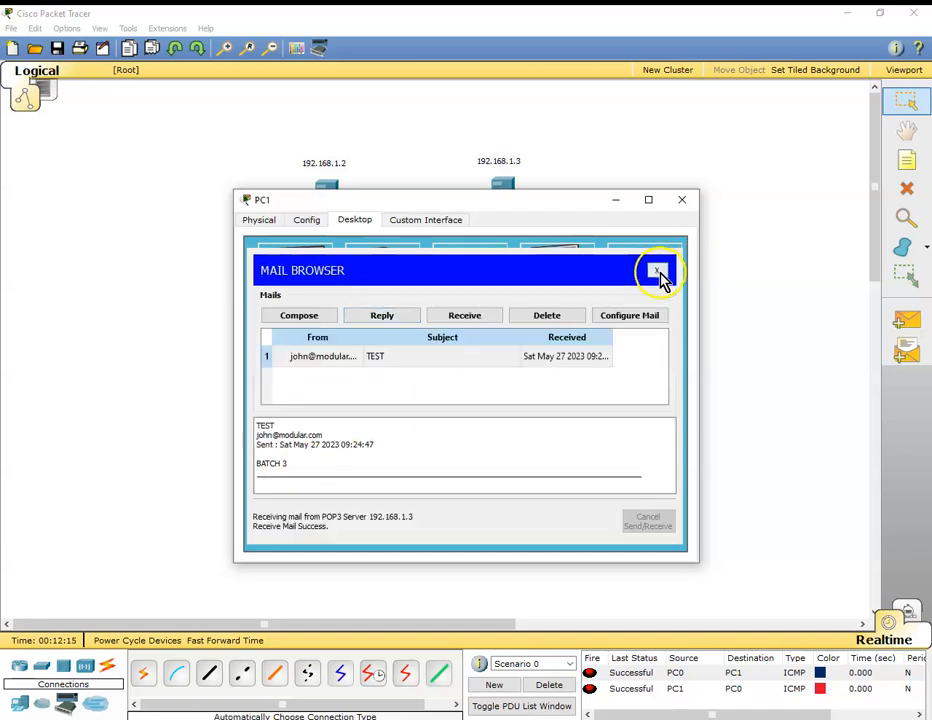
Start a new email on PC1 addressed to the first user's modular.com address, correcting the misspelled domain.
left_click(323, 325)
left_click(384, 290)
type("JO")
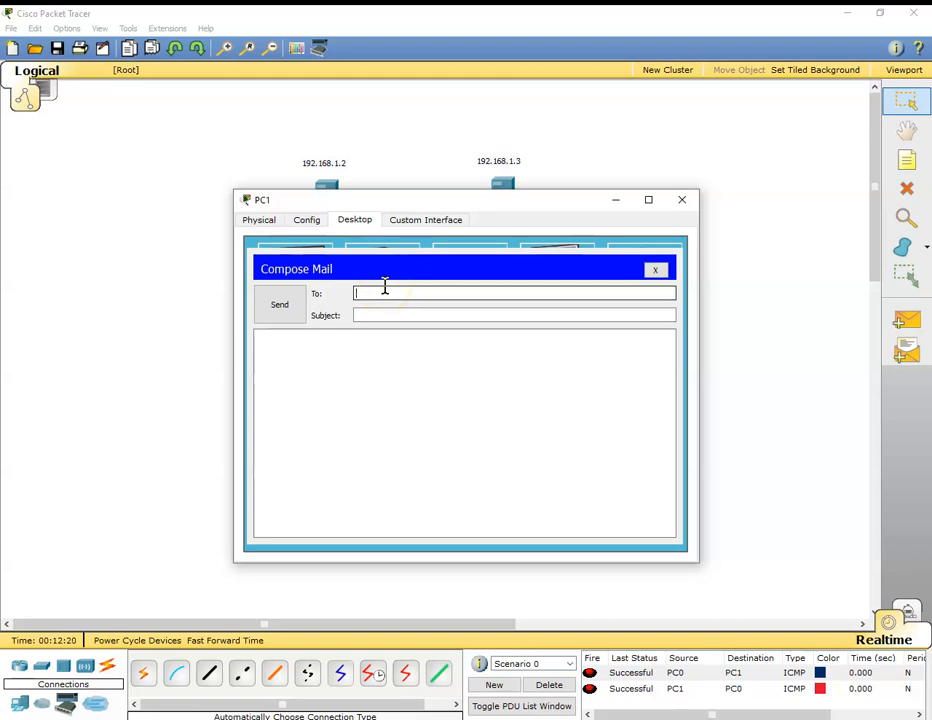
type("hn@modualr.com")
key("Tab")
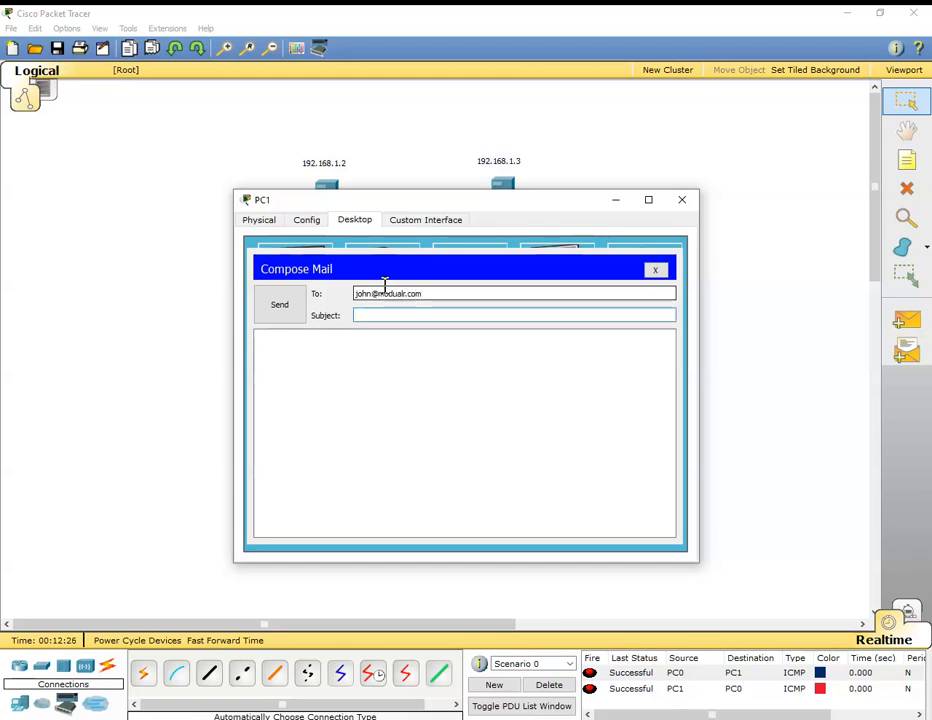
left_click(404, 295)
key("Delete")
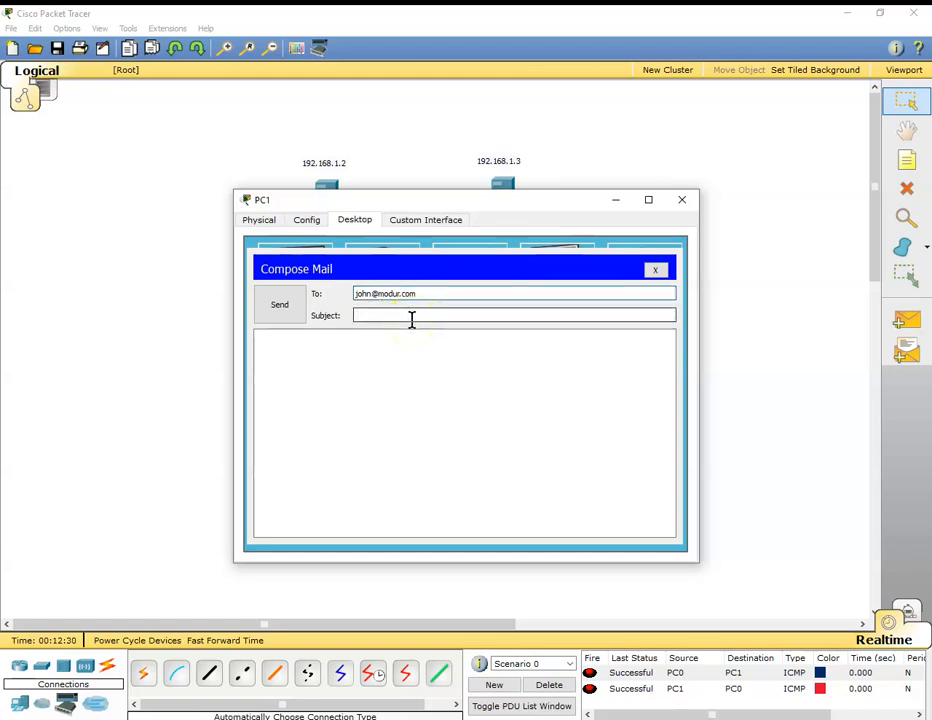
Send the email with subject TEST and body HELLO WORLD !!! followed by the first user's name, and close PC1.
left_click(411, 316)
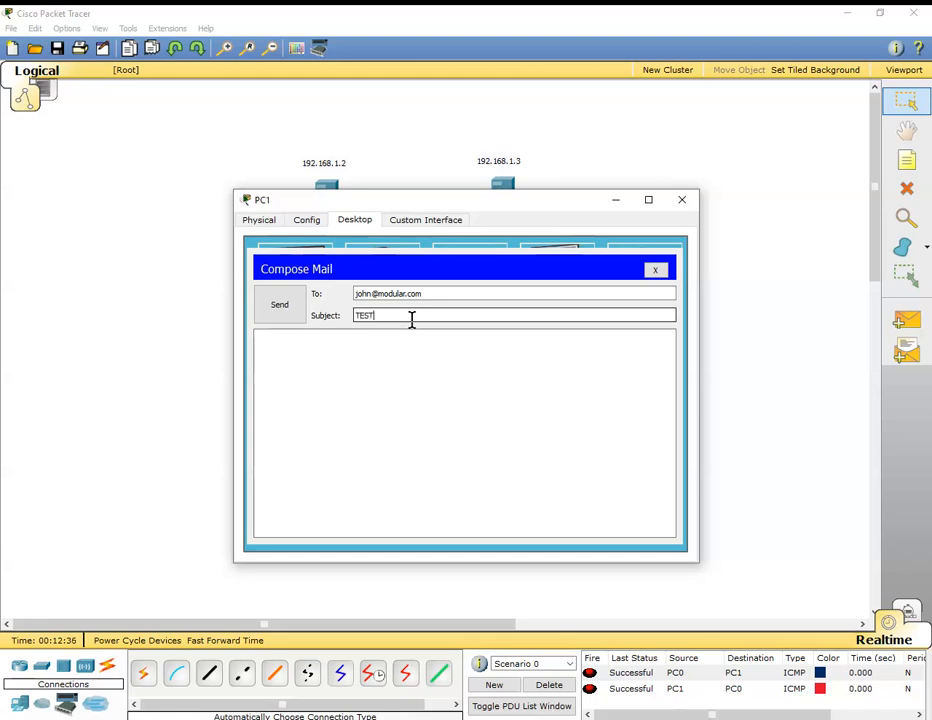
left_click(335, 354)
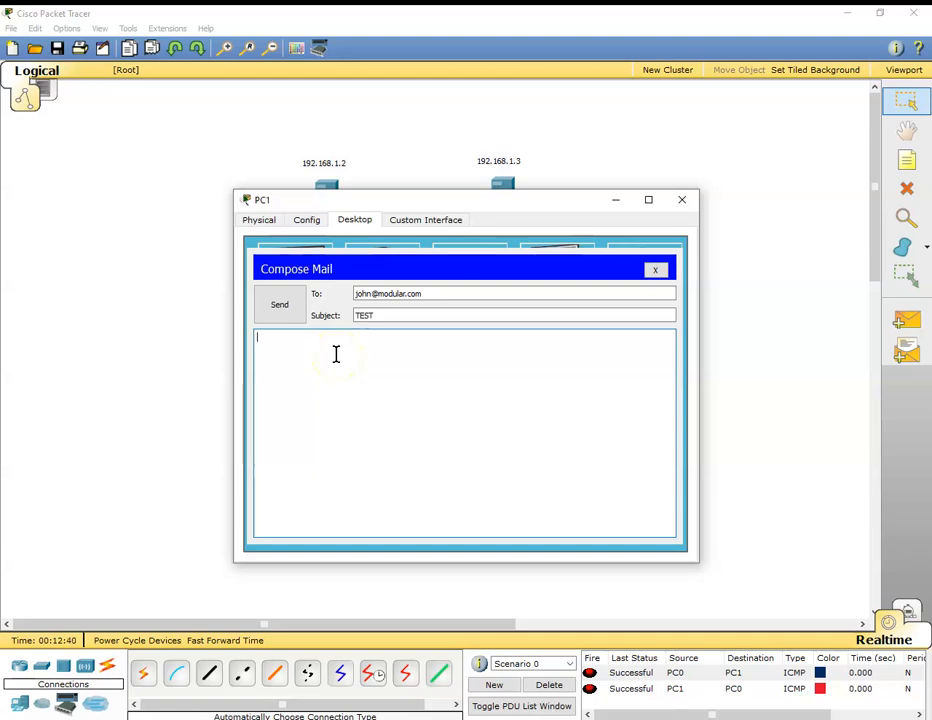
type("HELLO WORLD !!!")
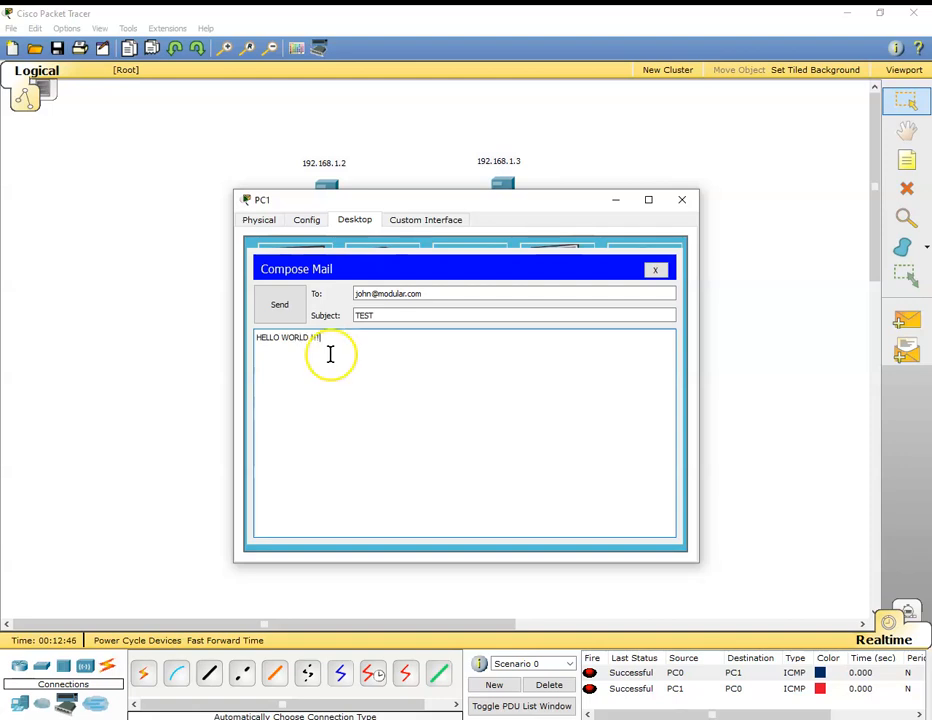
key("Return")
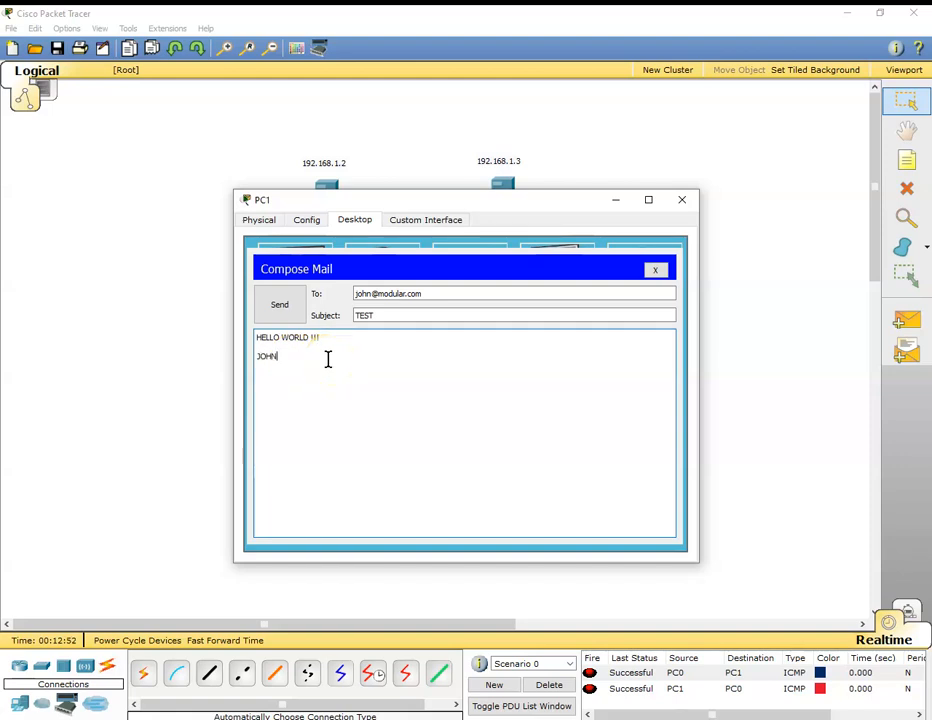
left_click(285, 307)
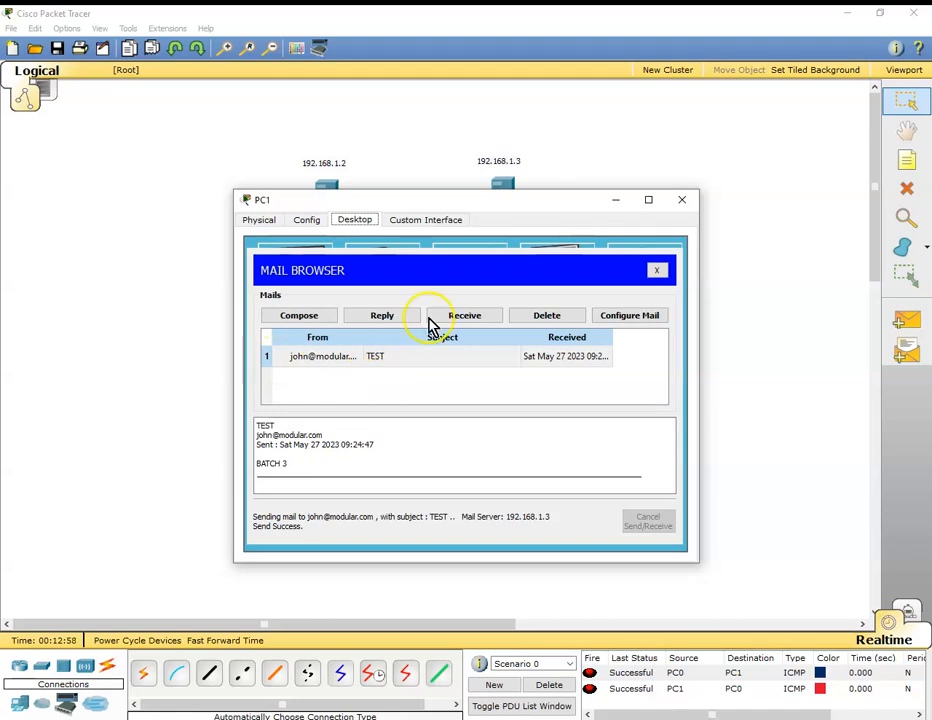
left_click(682, 200)
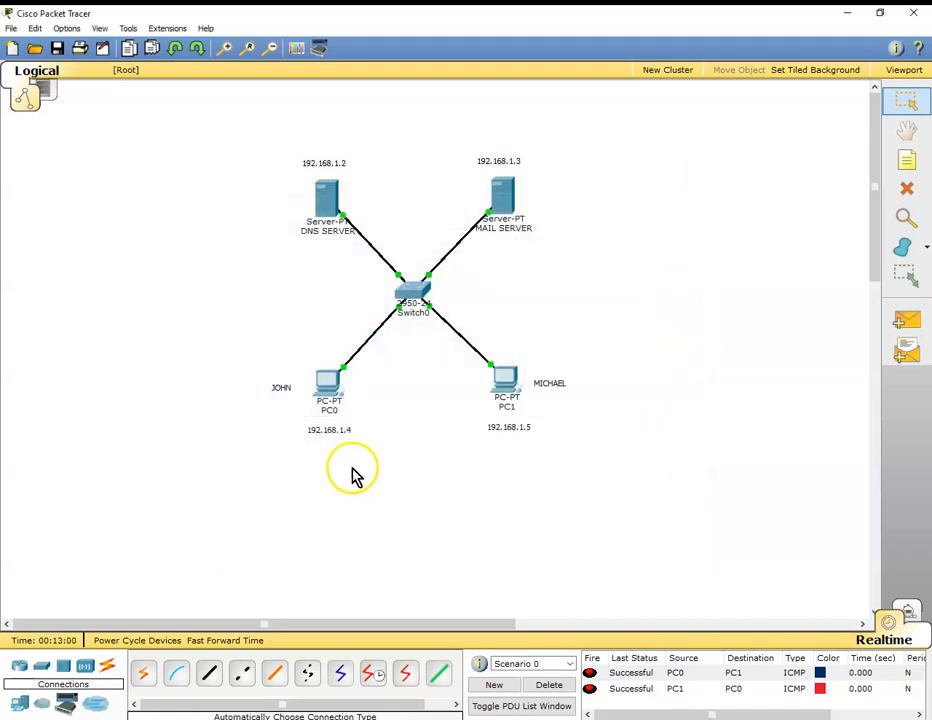
Receive the mail on PC0, open the message with subject TEST and close PC0.
left_click(331, 394)
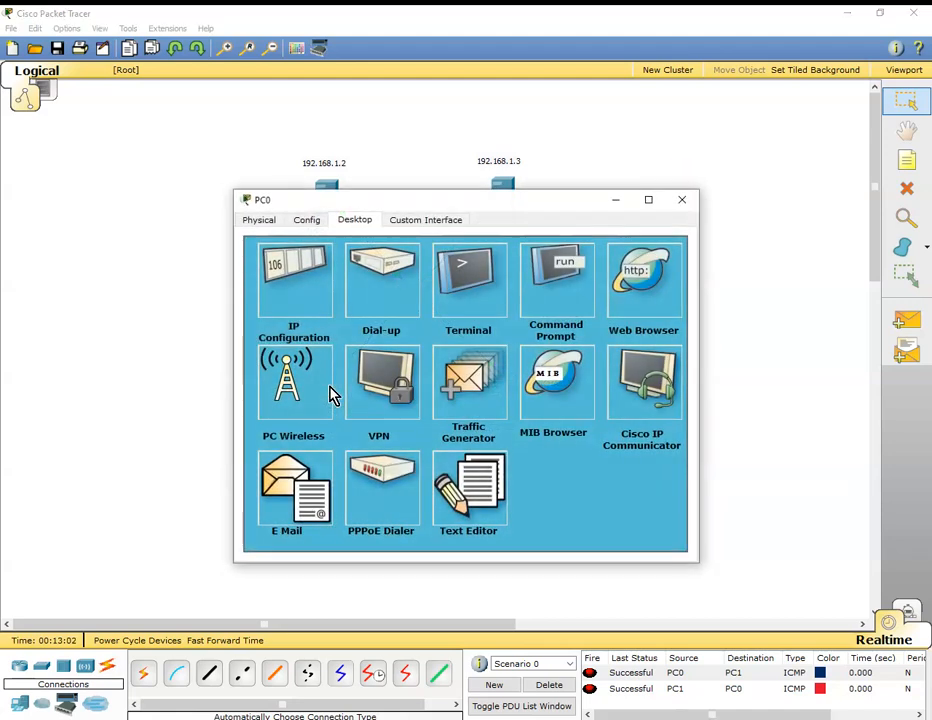
left_click(304, 500)
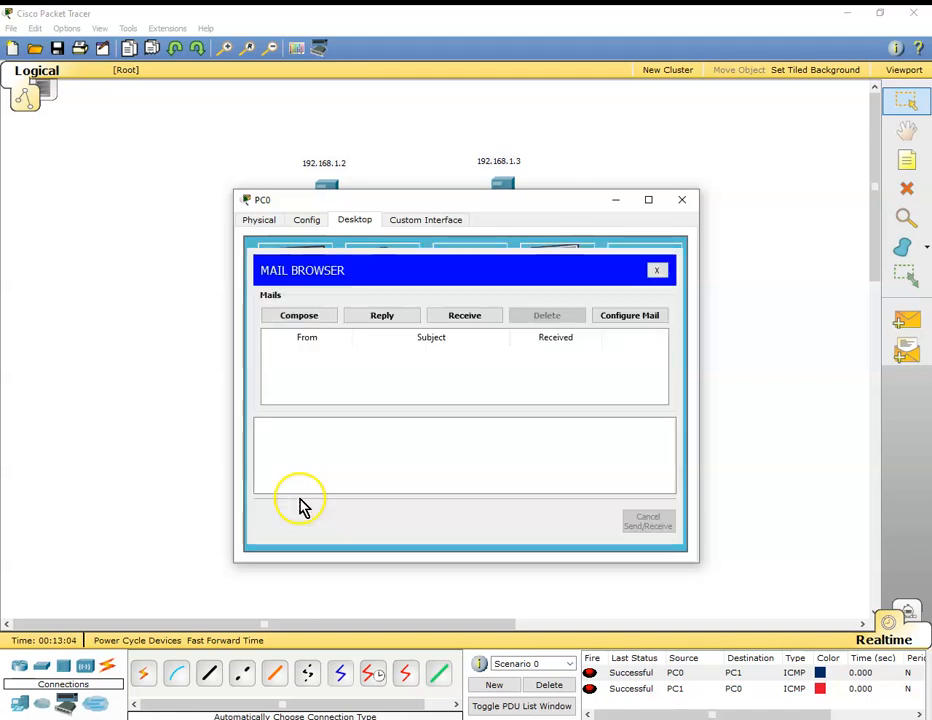
left_click(464, 322)
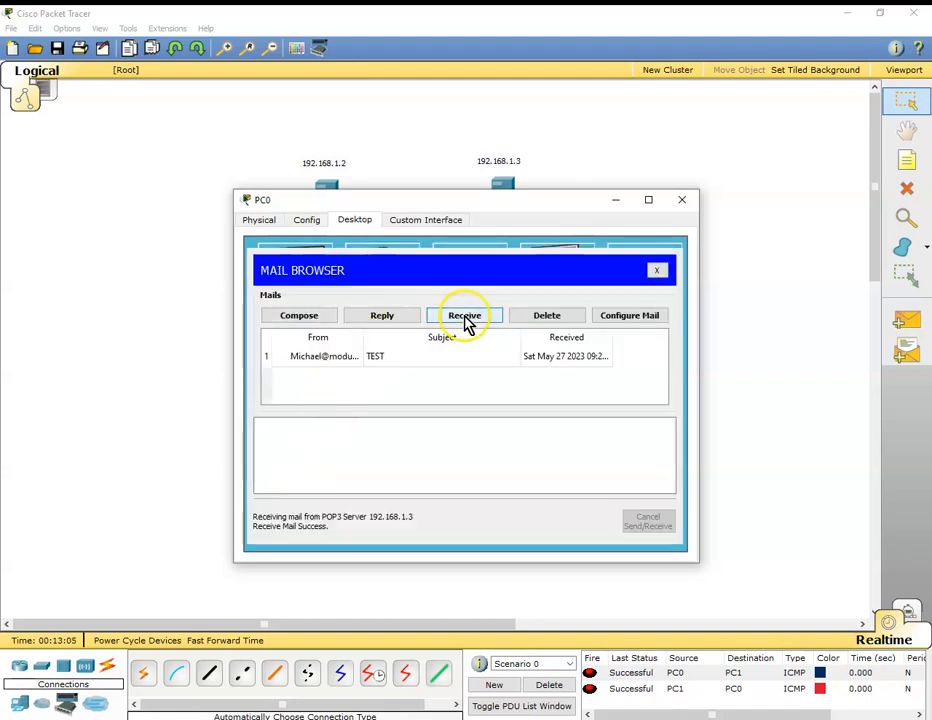
left_click(364, 358)
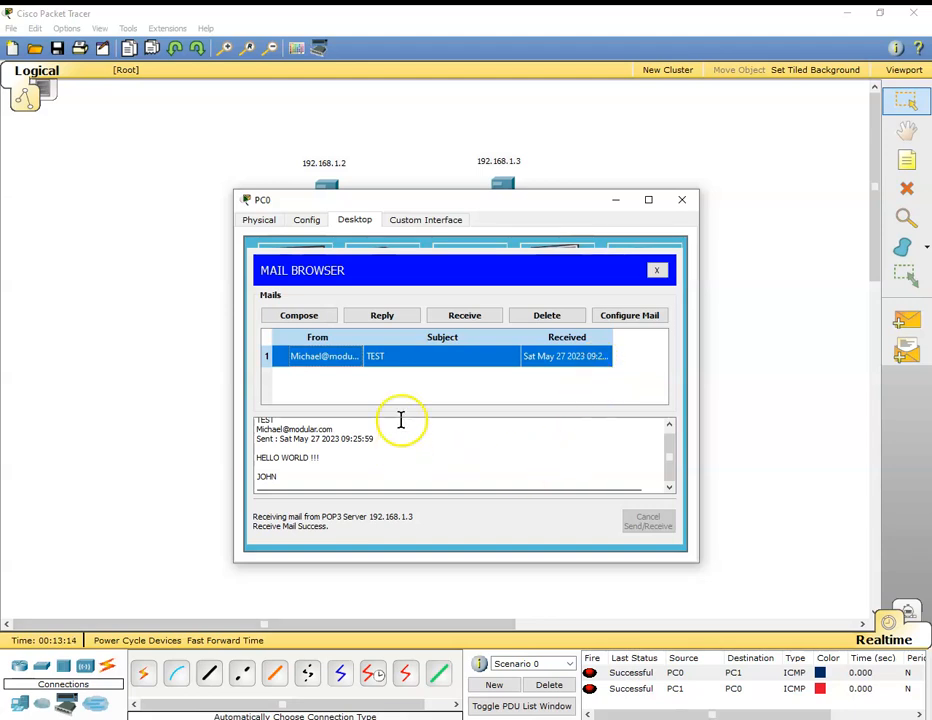
left_click(680, 205)
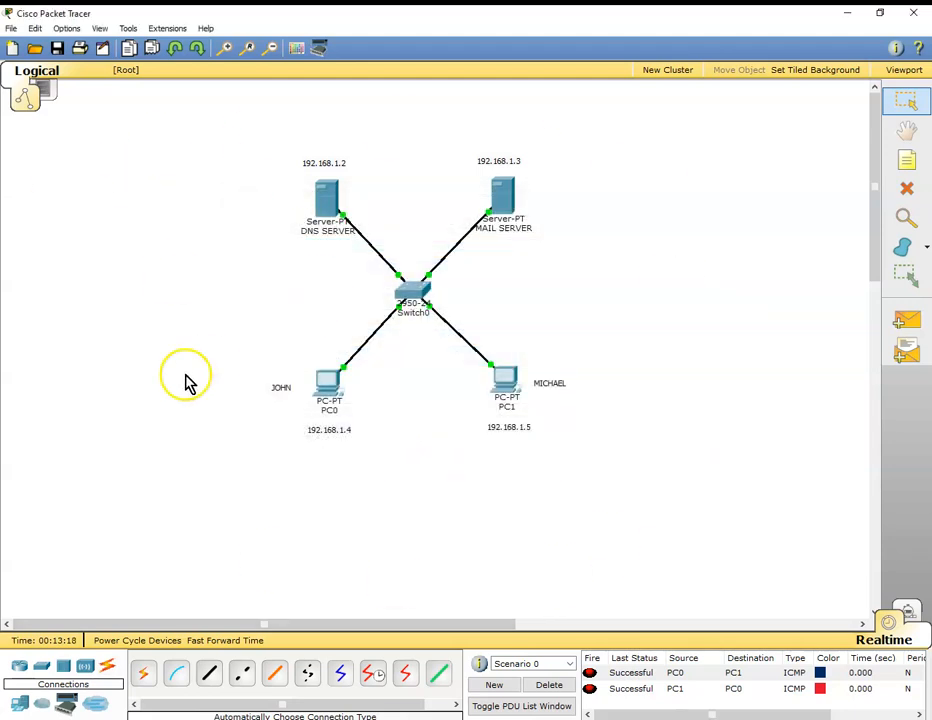